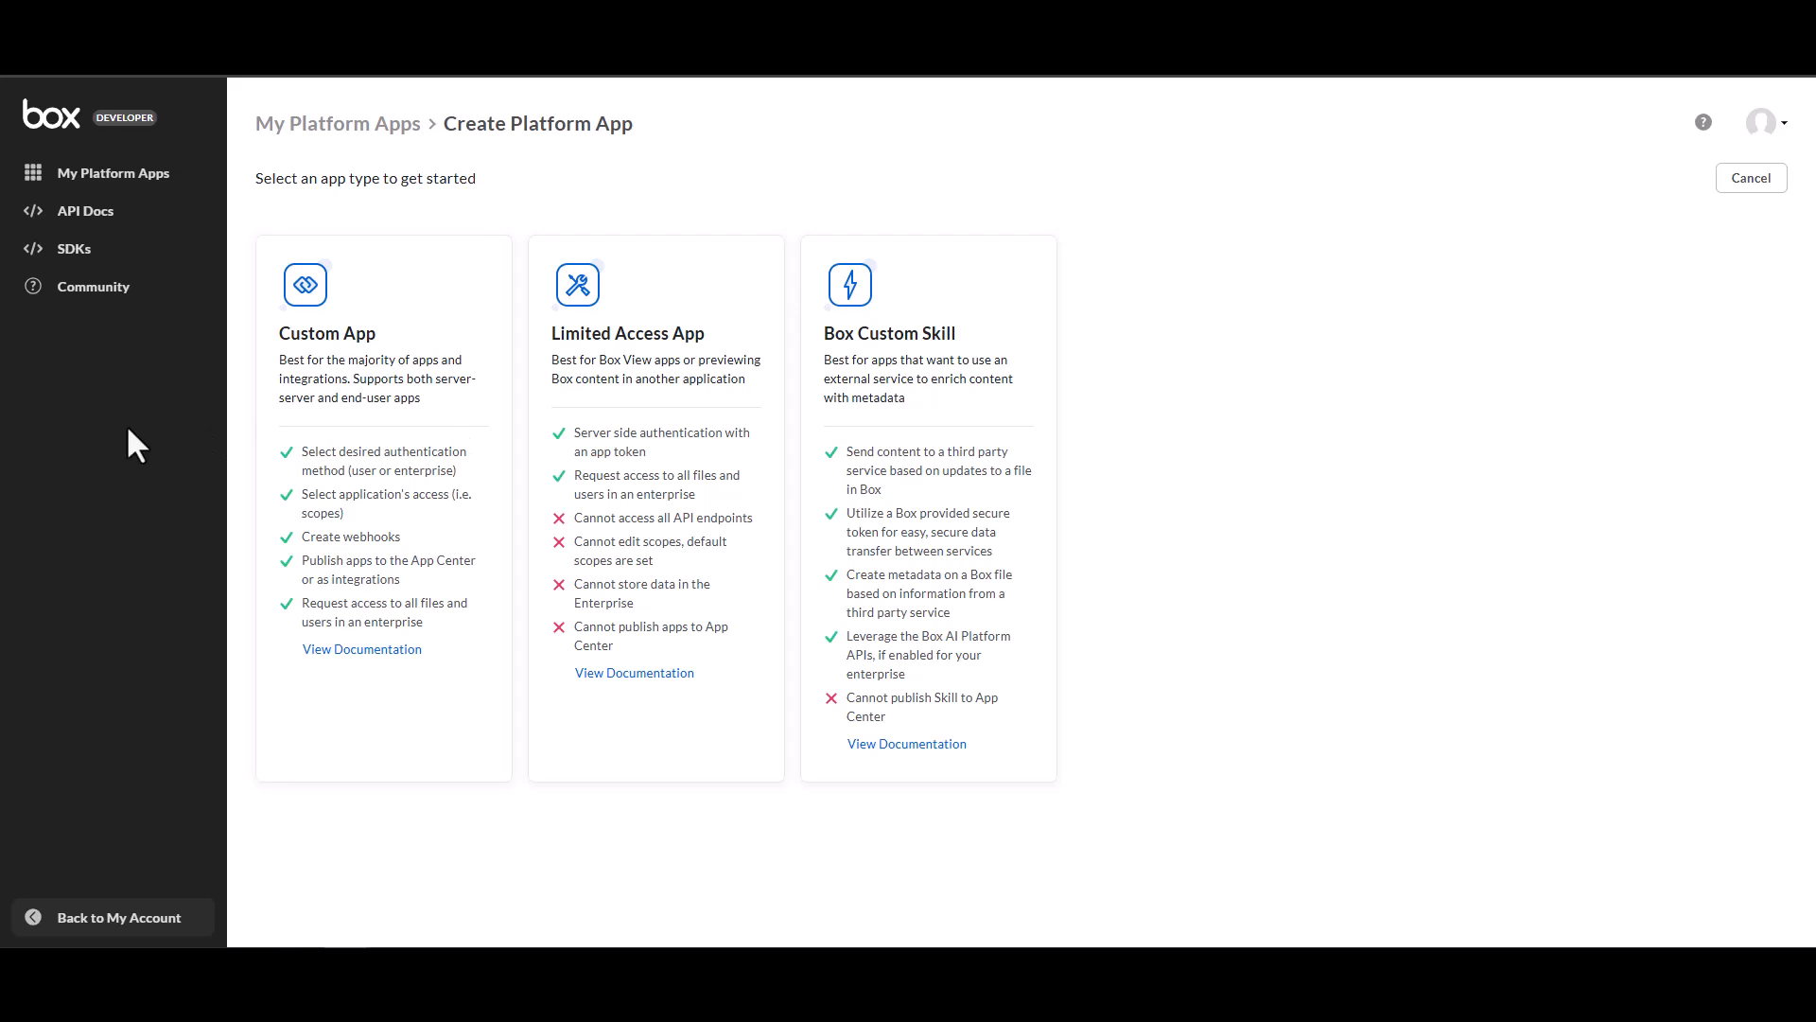
# Start creating a Custom App and name it "ServiceNow Demo Integration".
pyautogui.click(316, 409)
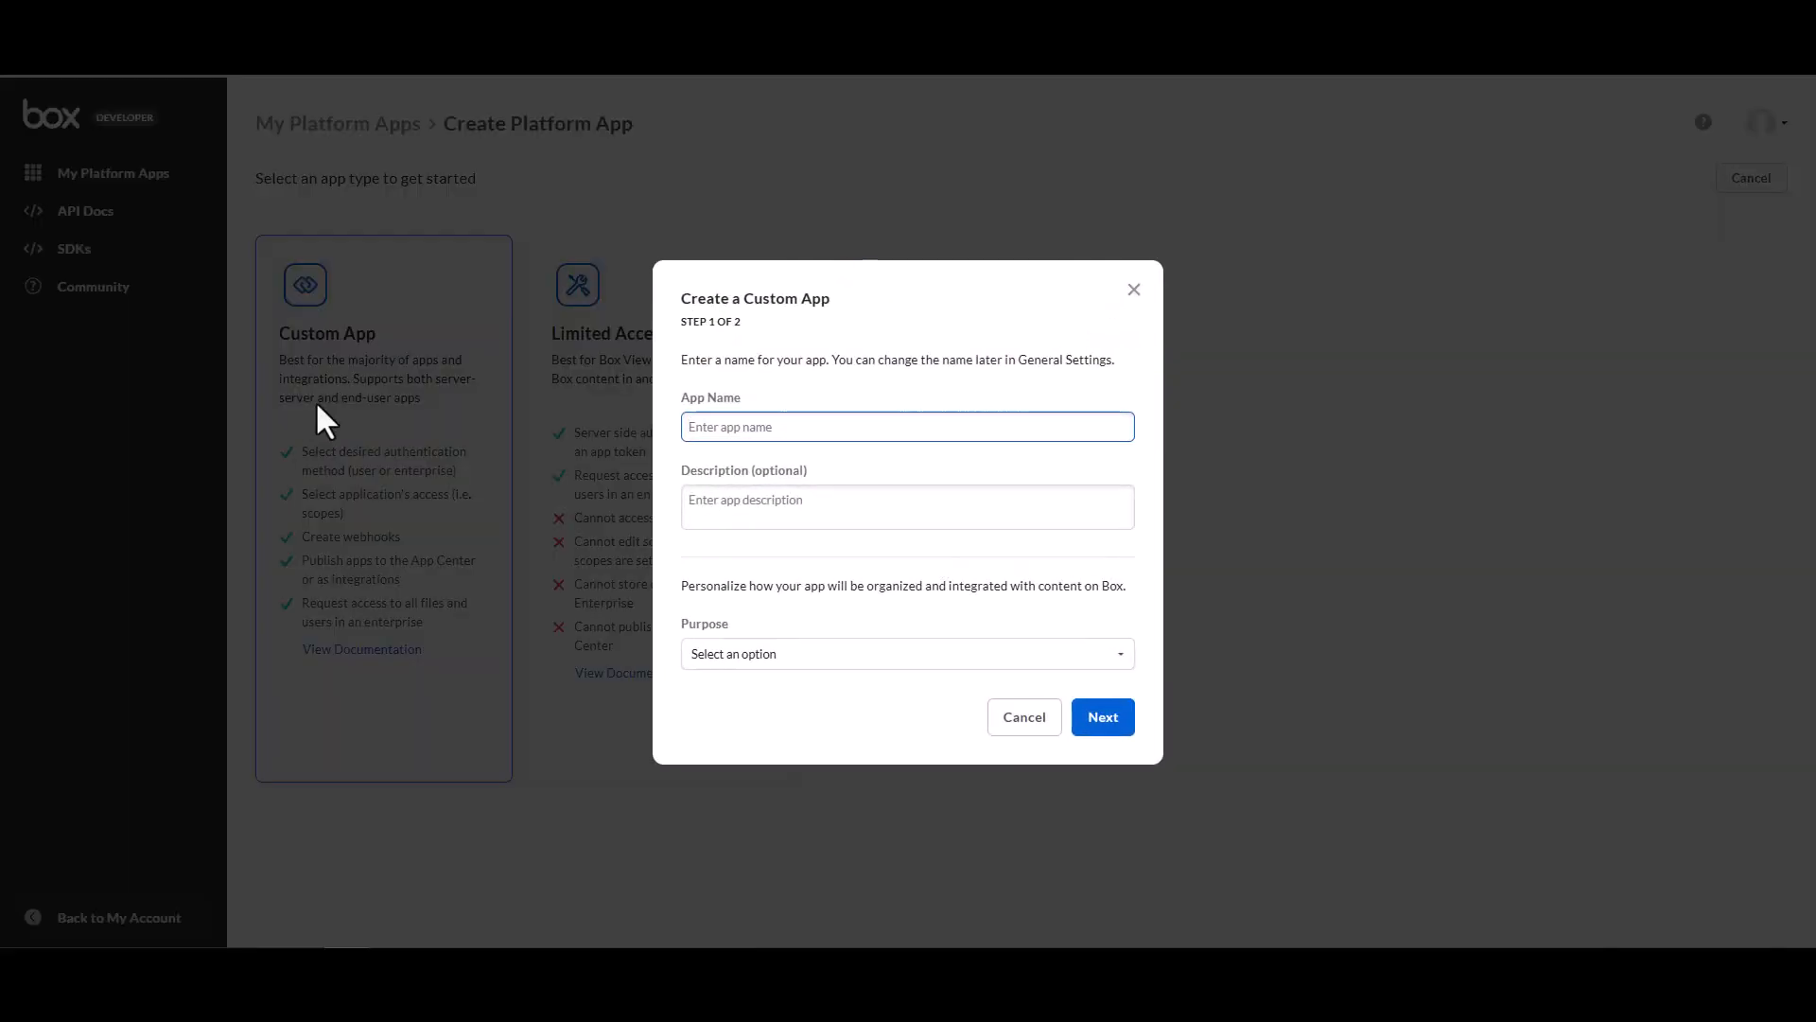
pyautogui.write('ServiceNow Demo Integration')
# Set the app's purpose to Integration.
pyautogui.click(839, 656)
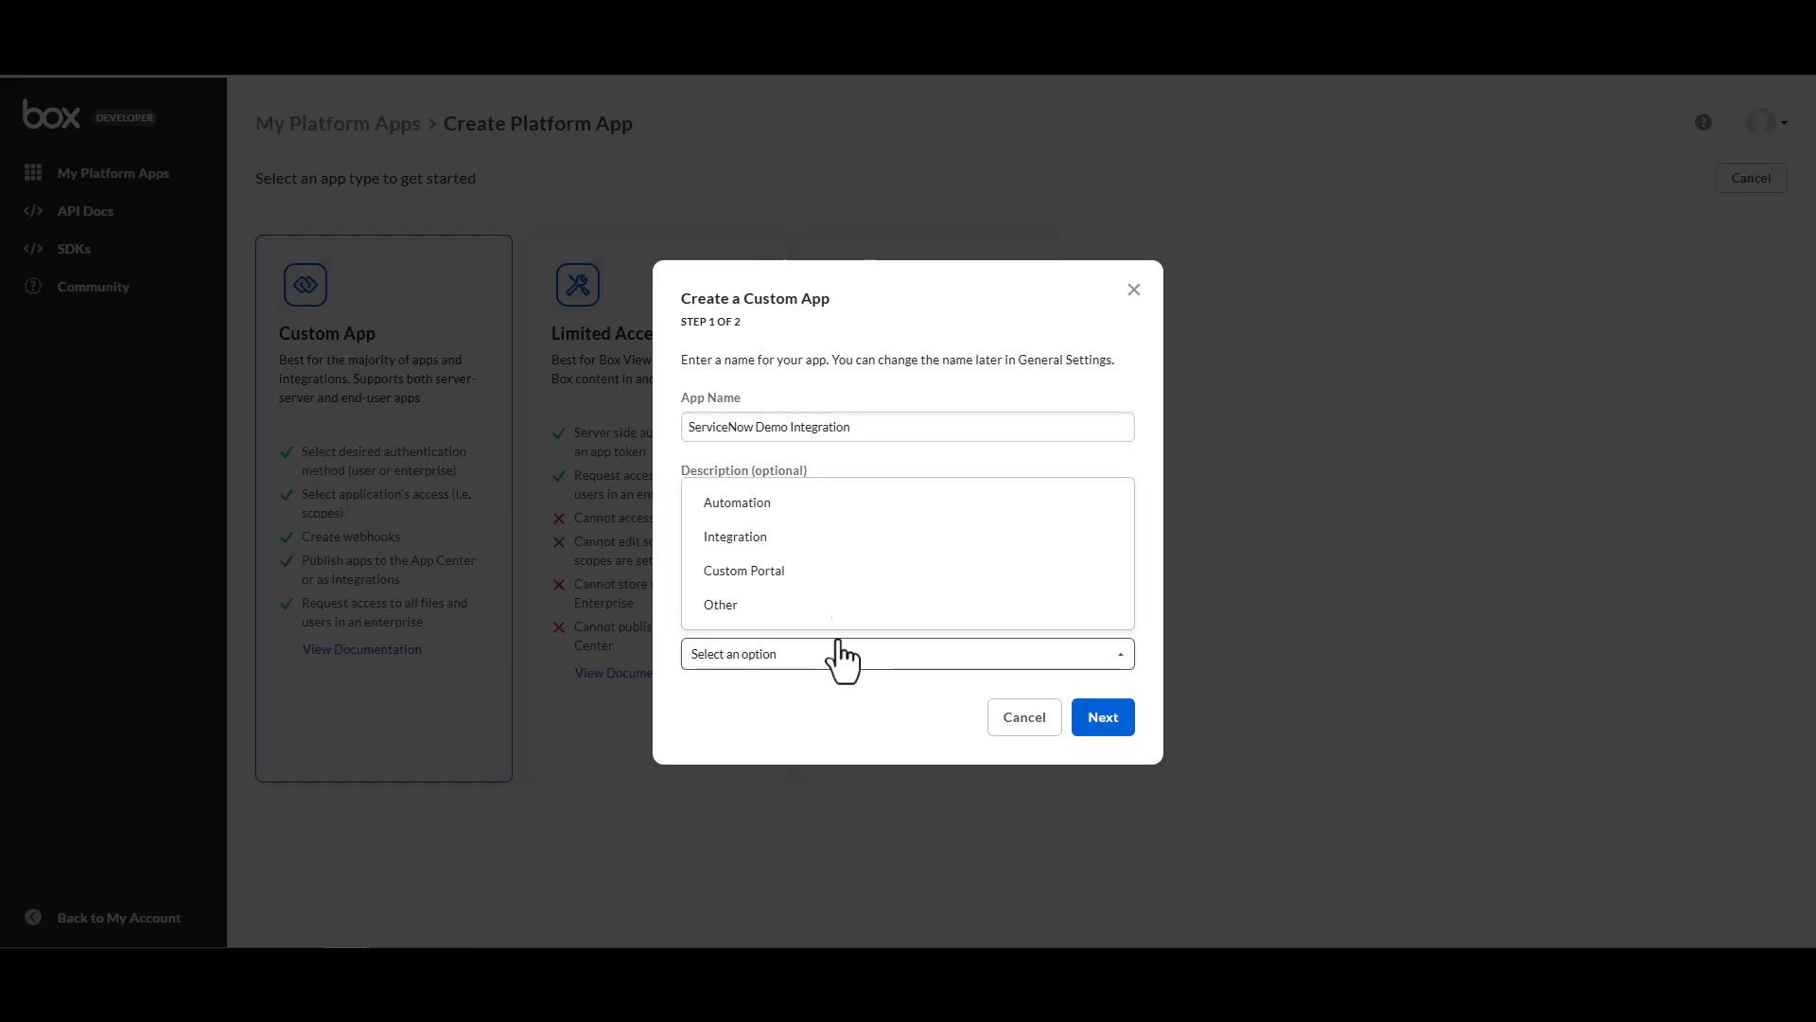
pyautogui.click(821, 537)
pyautogui.scroll(-3, 895, 633)
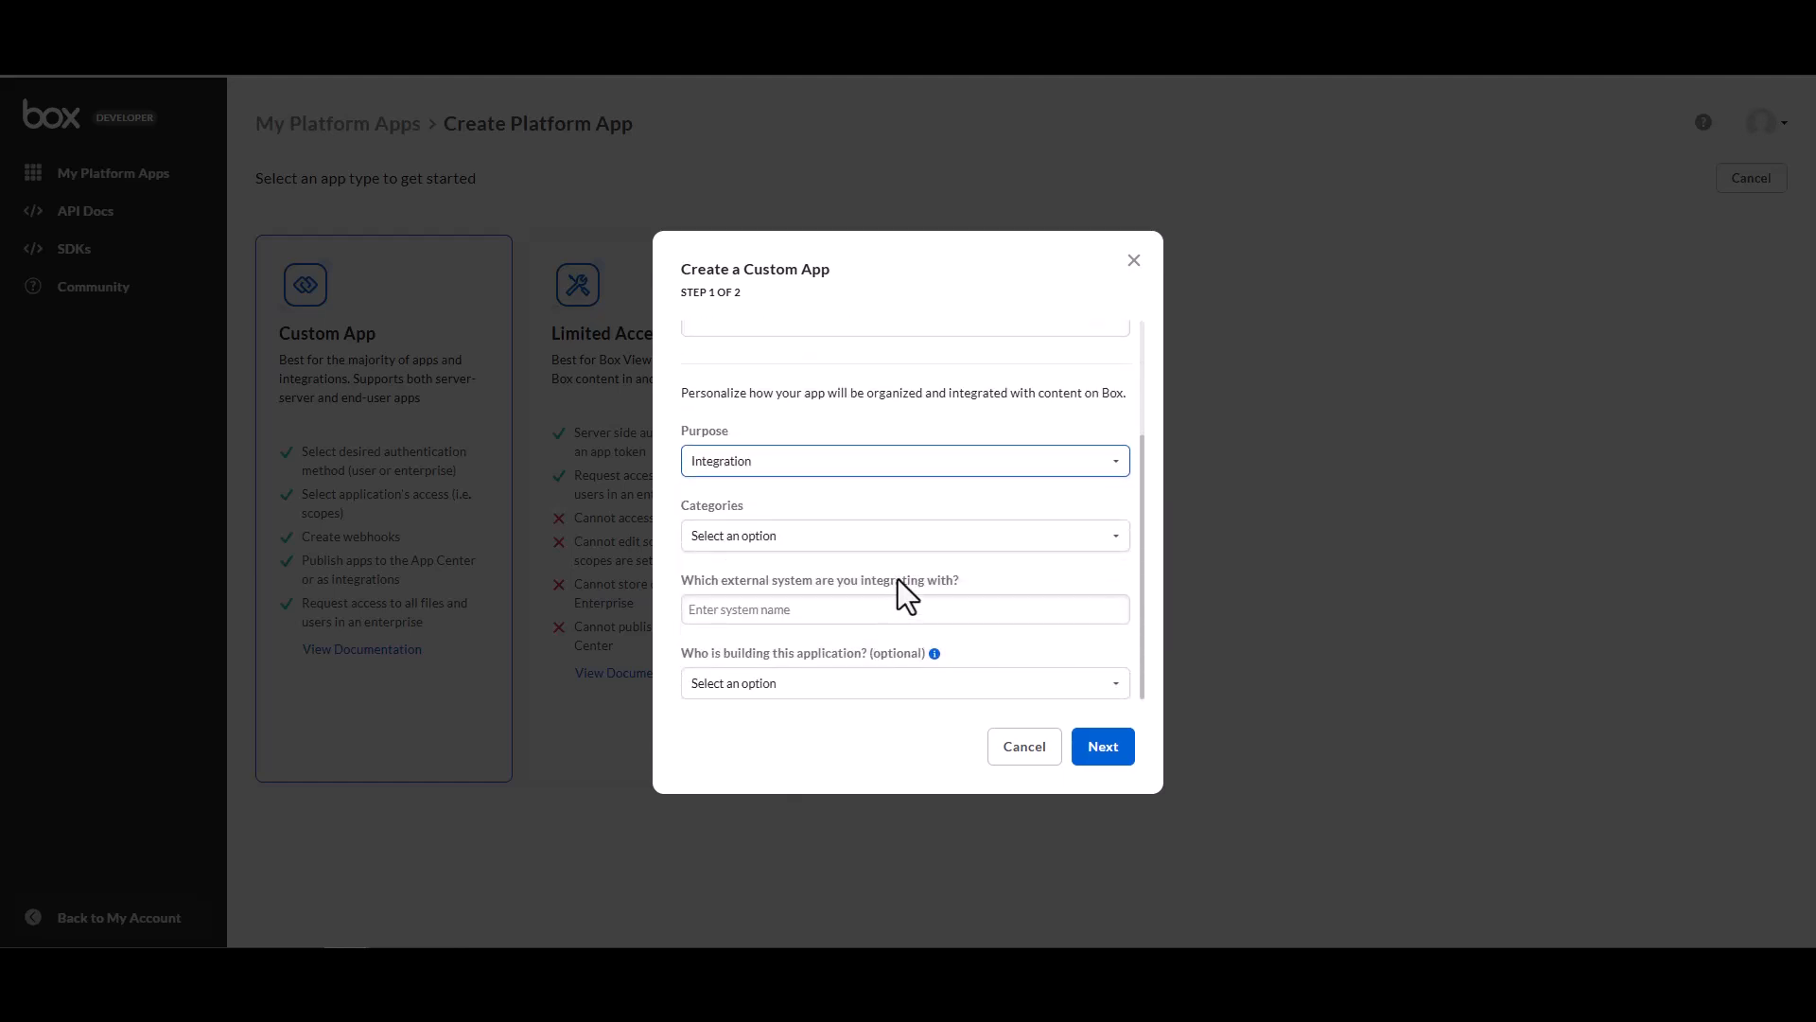
# Select all categories from Productivity to AI and enter ServiceNow as the external system being integrated.
pyautogui.click(989, 537)
pyautogui.click(839, 558)
pyautogui.click(839, 523)
pyautogui.click(839, 489)
pyautogui.click(839, 455)
pyautogui.click(839, 421)
pyautogui.click(831, 387)
pyautogui.click(831, 355)
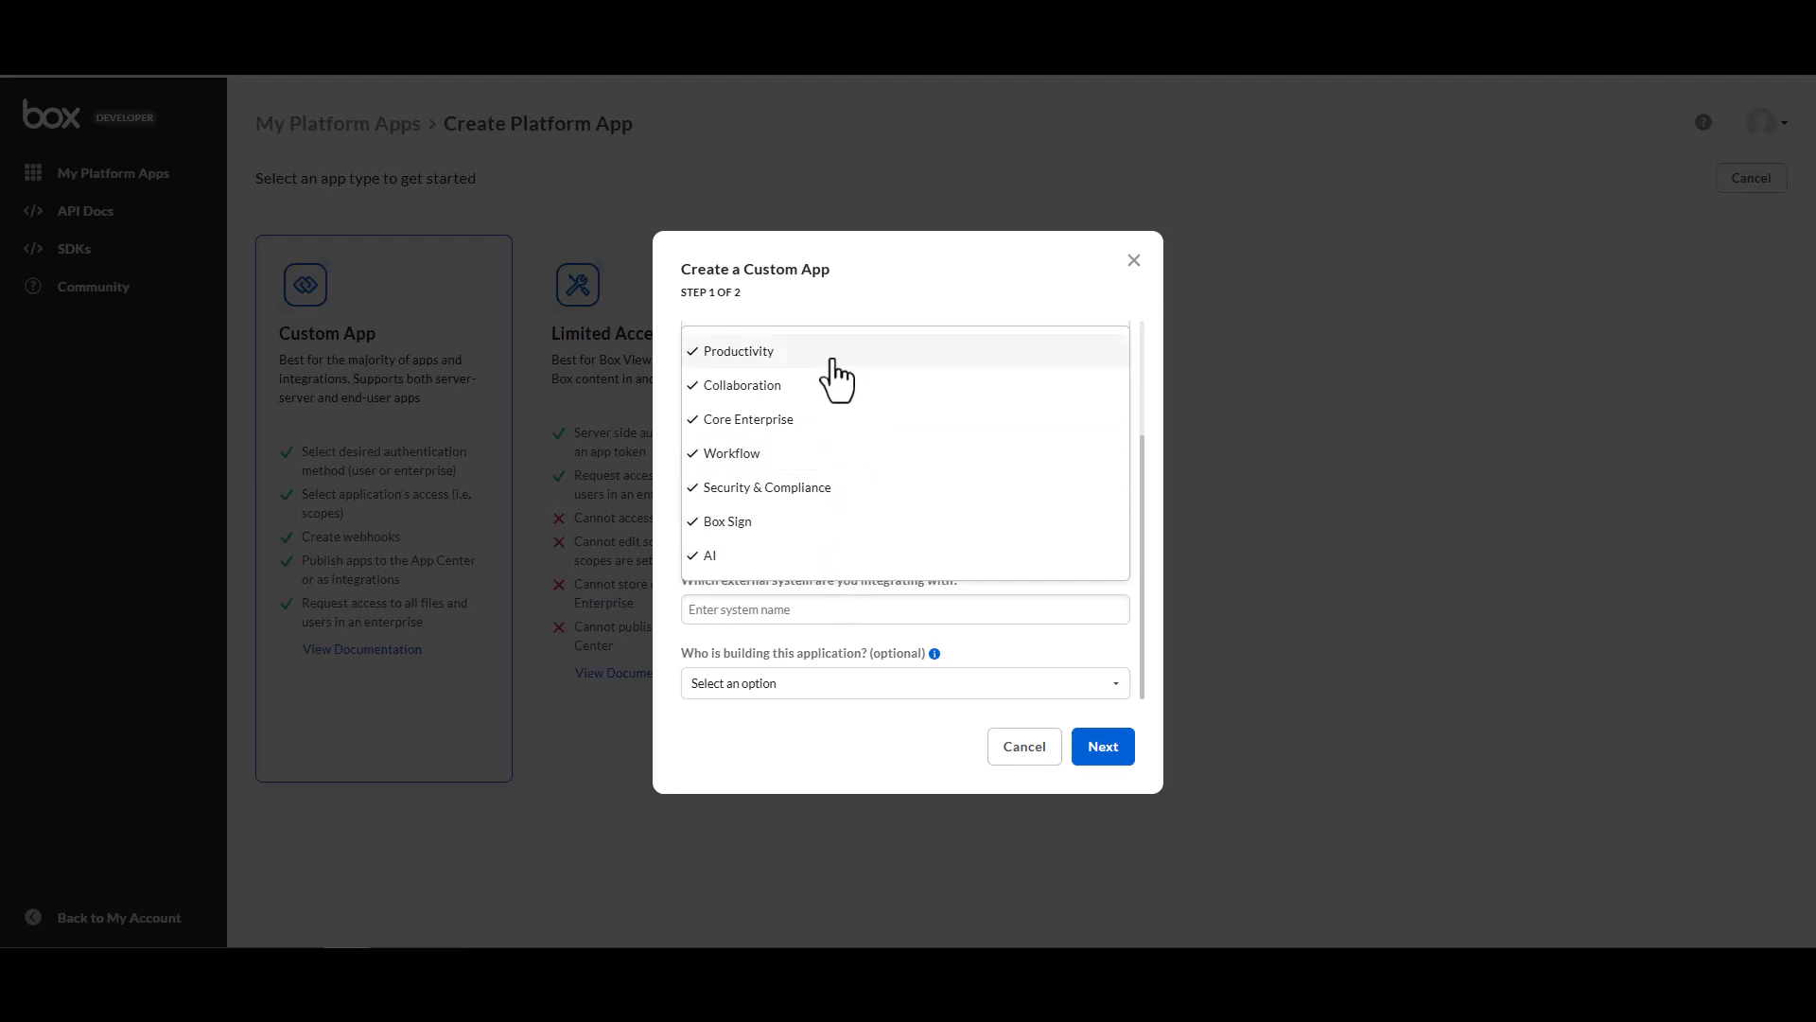
pyautogui.click(995, 640)
pyautogui.click(985, 613)
pyautogui.write('ServiceNow')
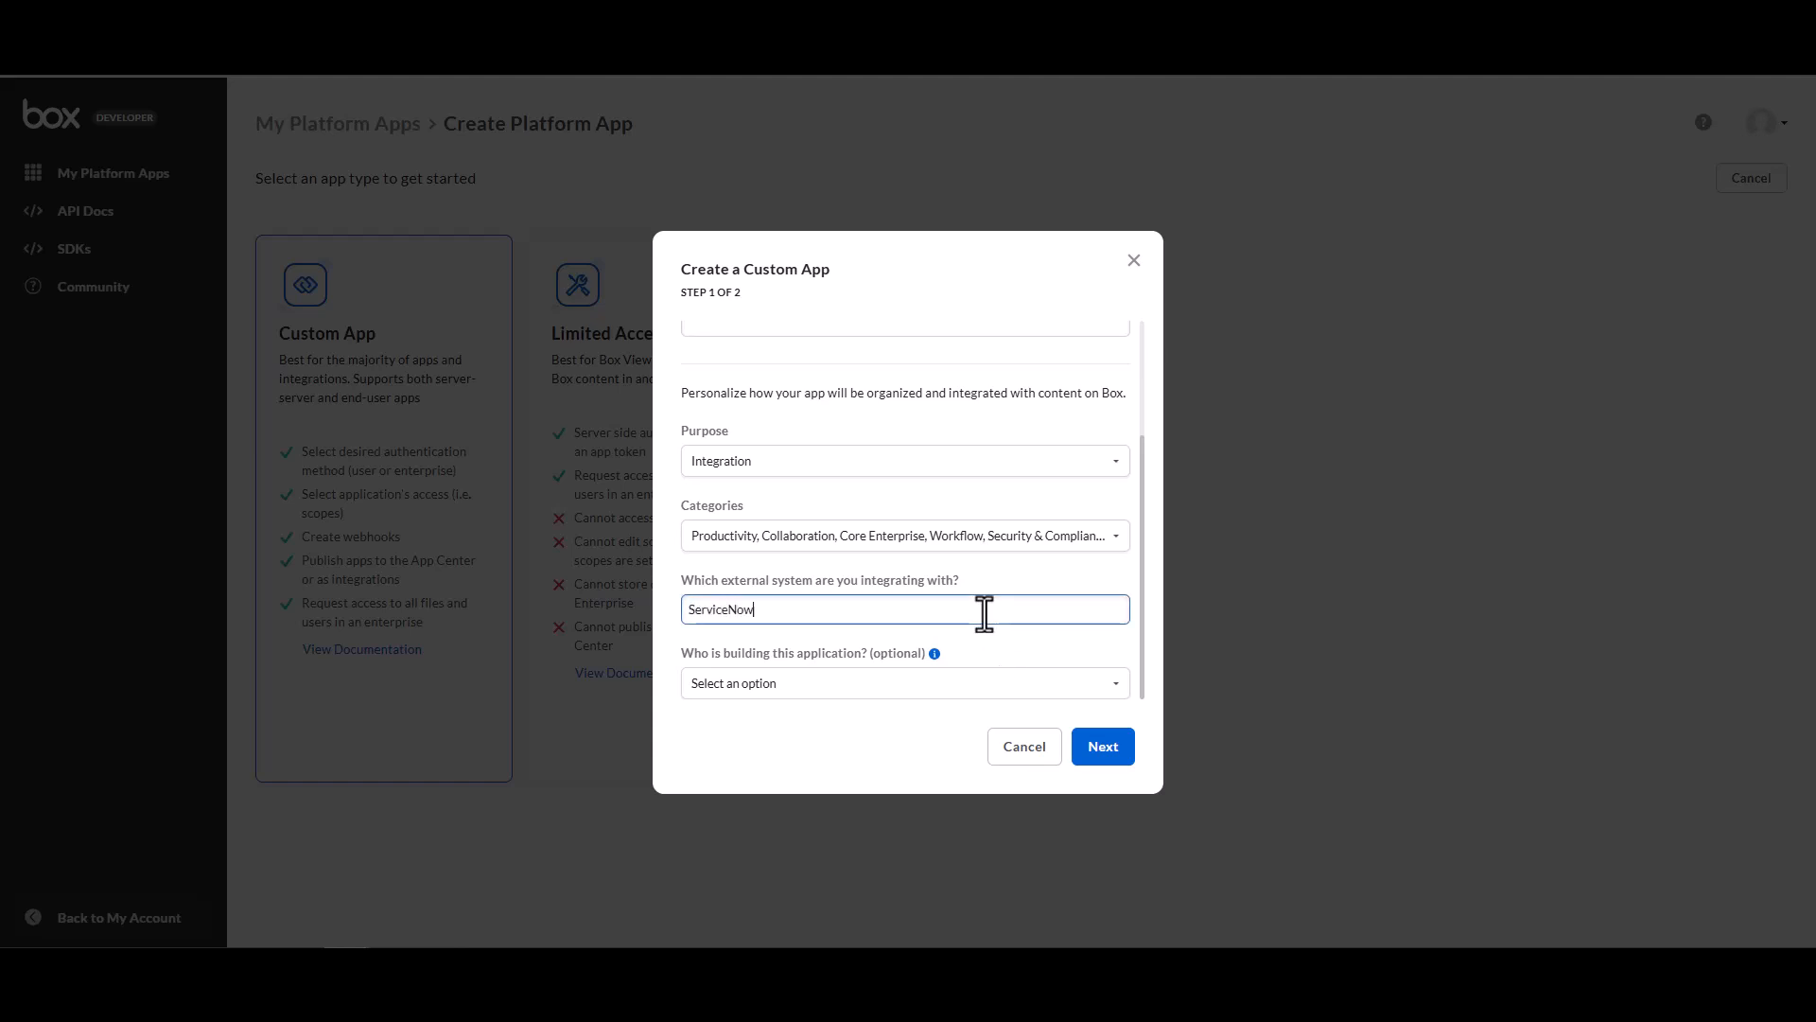
# Set the builder to Customer and create the app with User Authentication (OAuth 2.0).
pyautogui.click(881, 687)
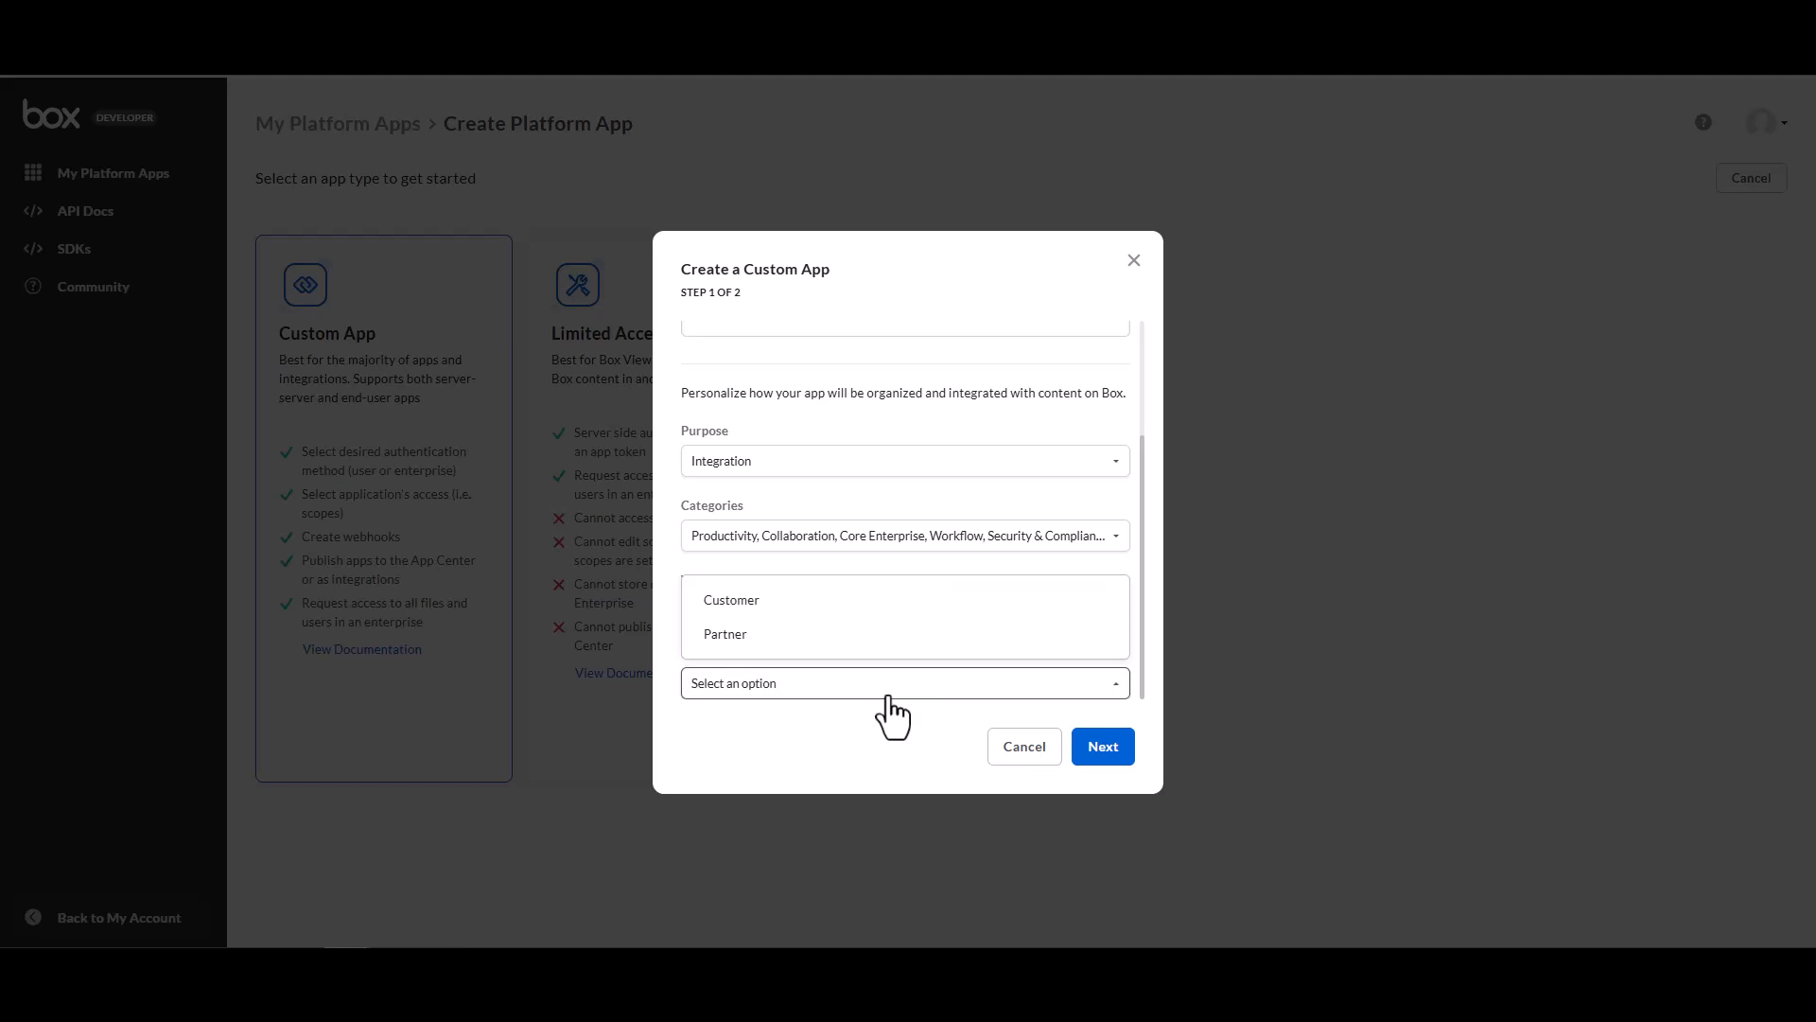
pyautogui.click(802, 604)
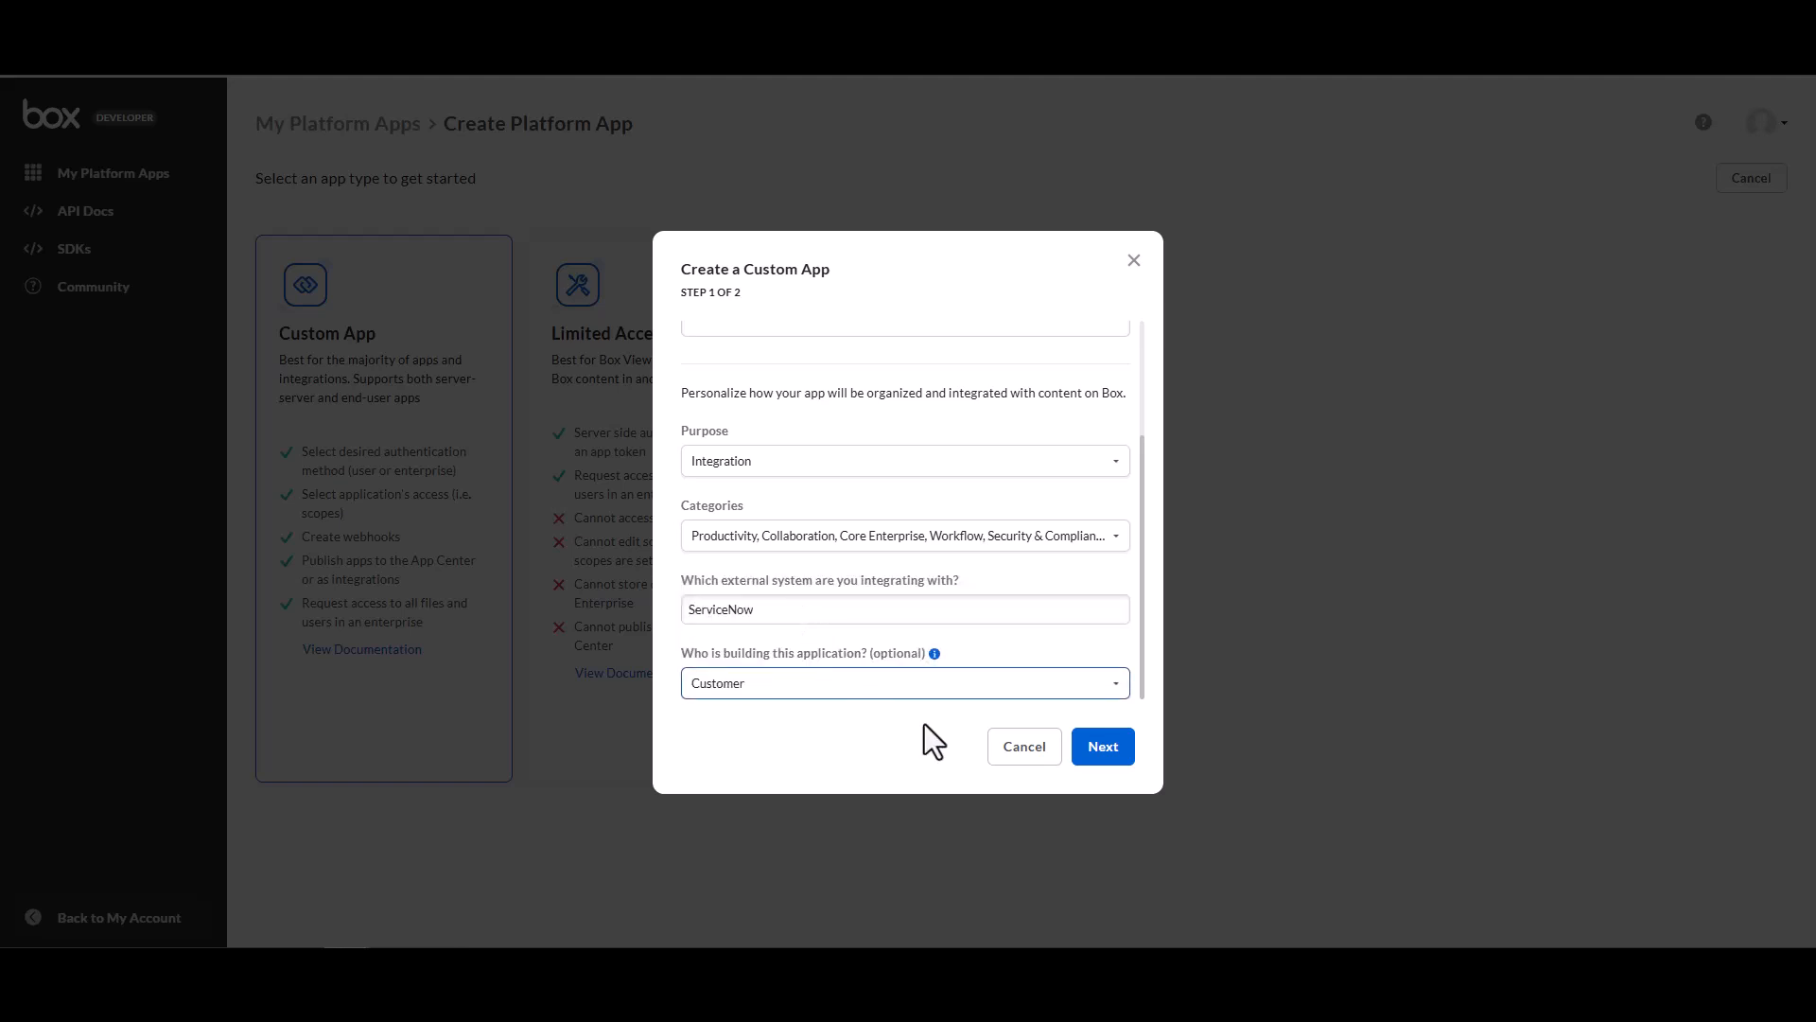
pyautogui.click(1102, 749)
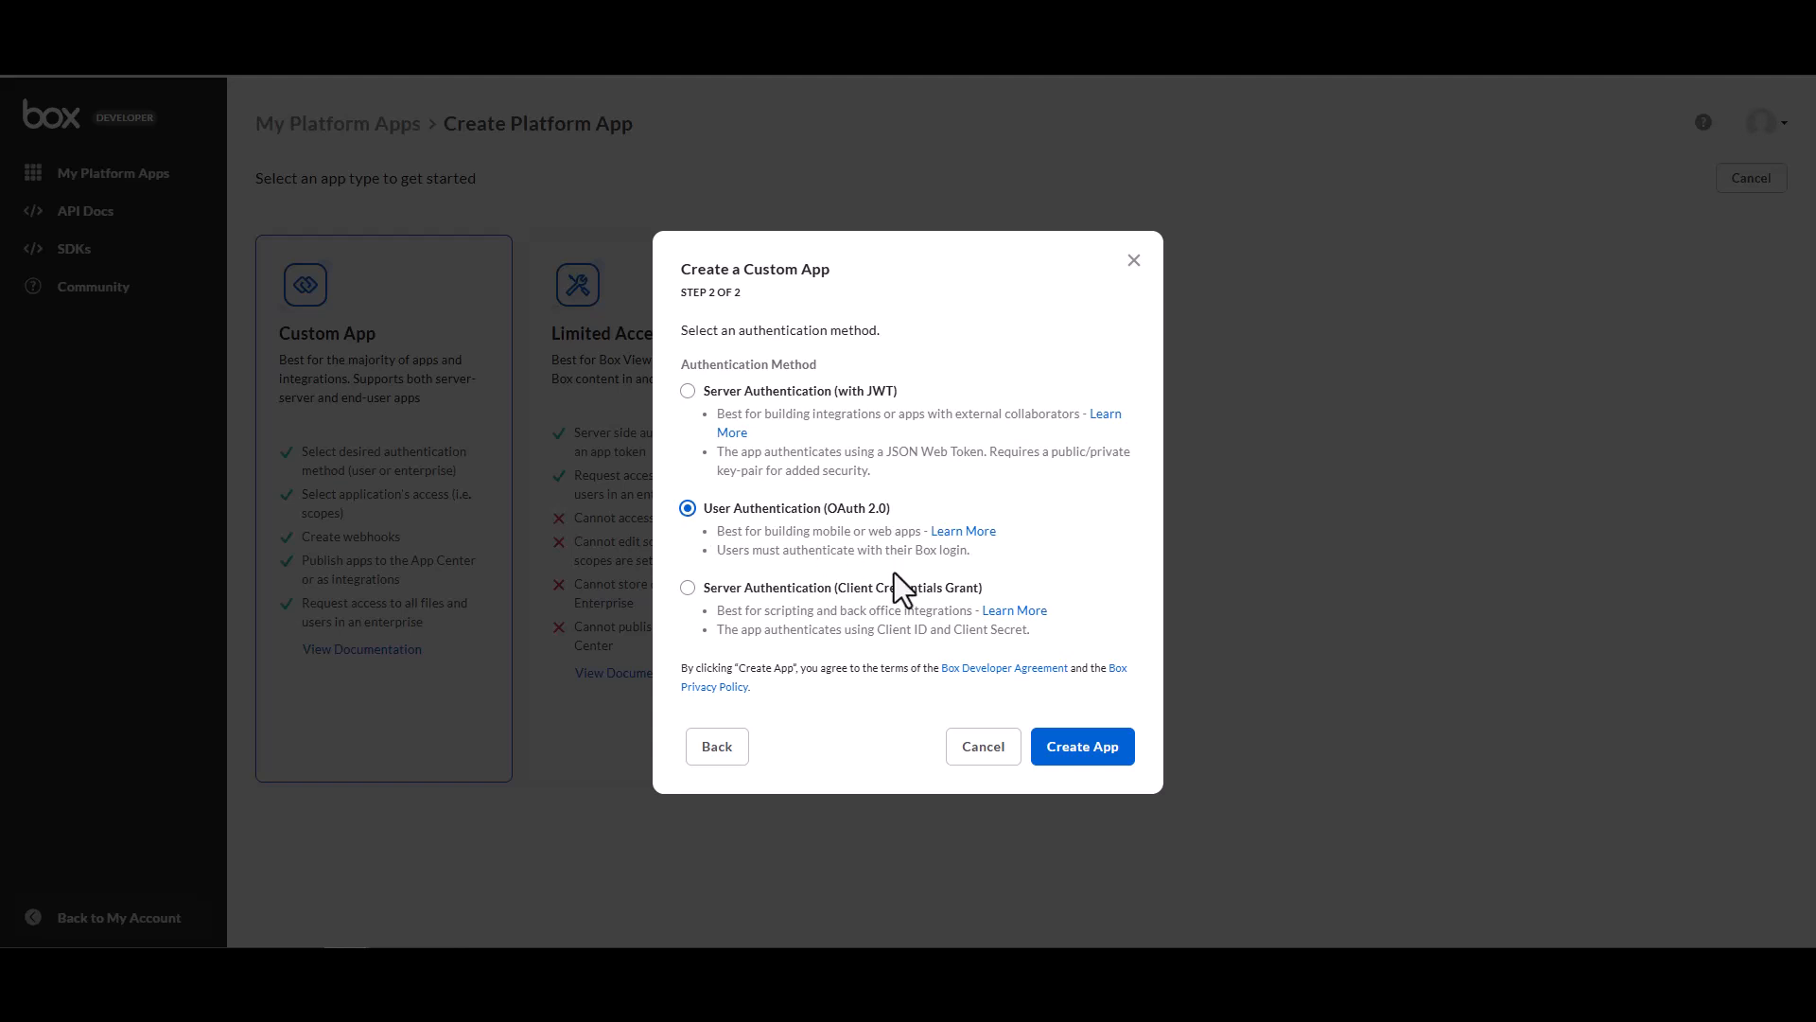
pyautogui.click(1076, 749)
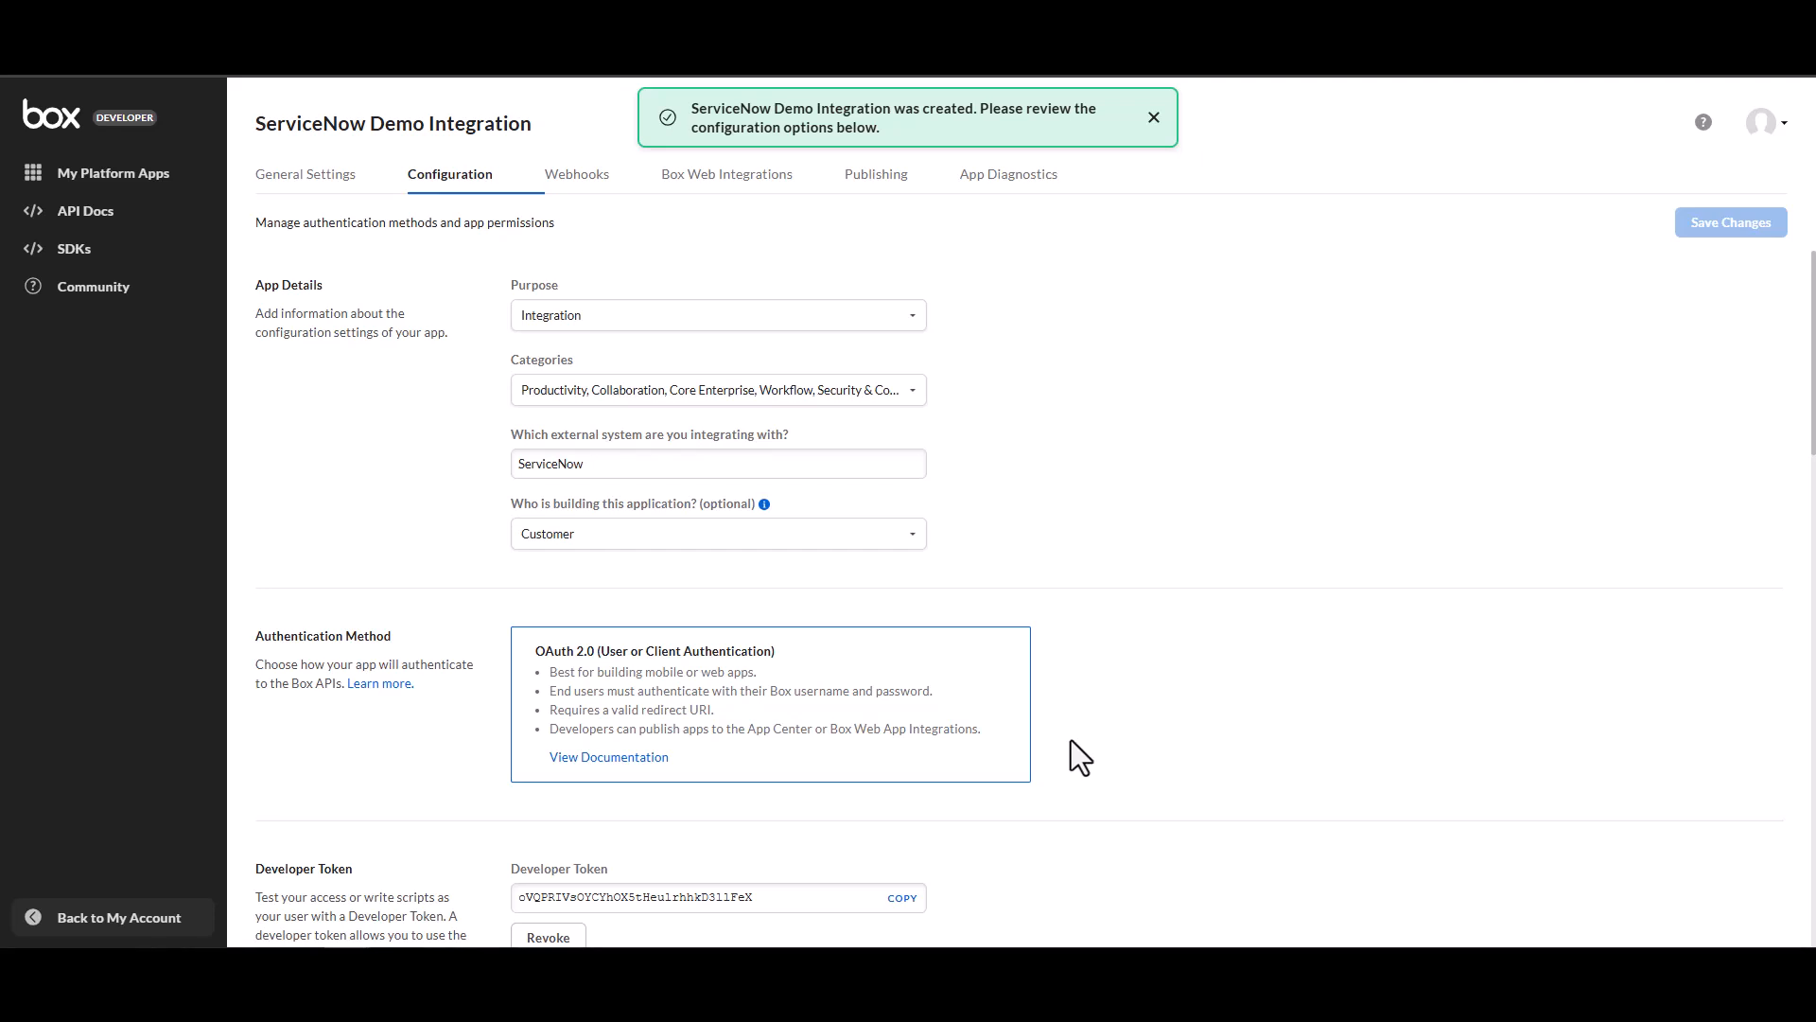
# Copy the app's OAuth 2.0 Client ID and switch to the other window.
pyautogui.scroll(-1, 1071, 740)
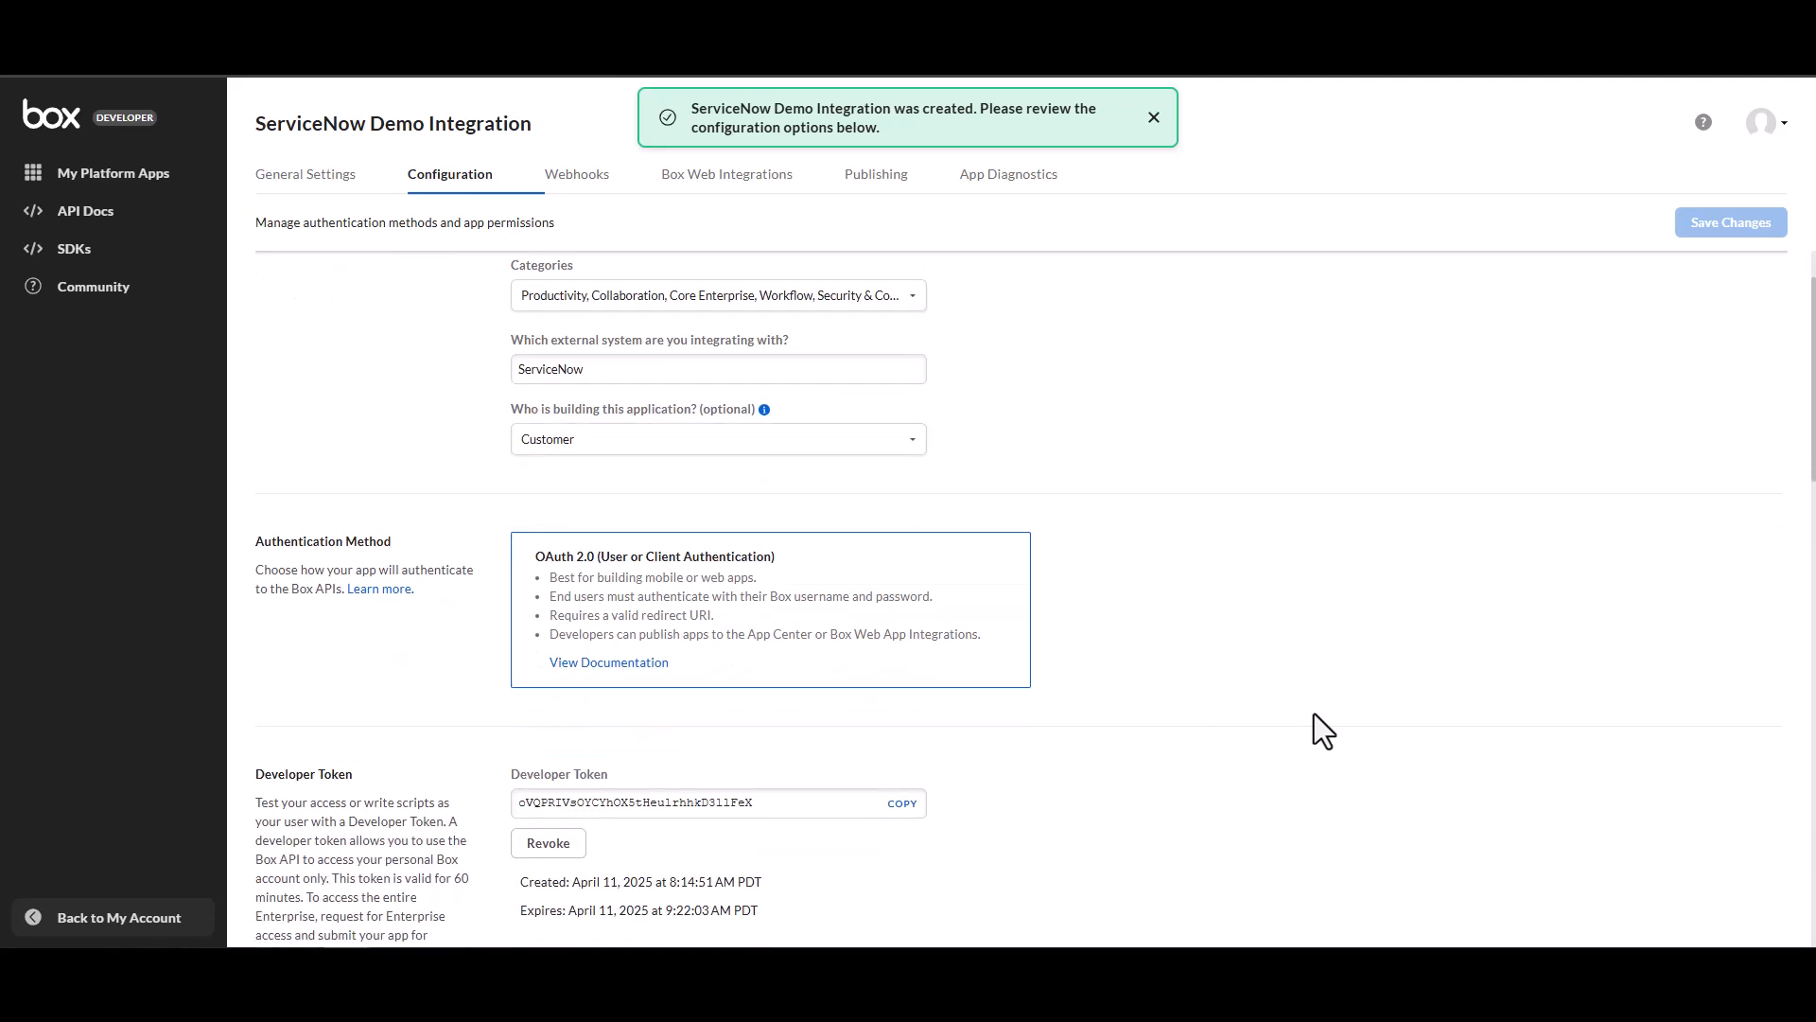
pyautogui.scroll(-1, 1312, 713)
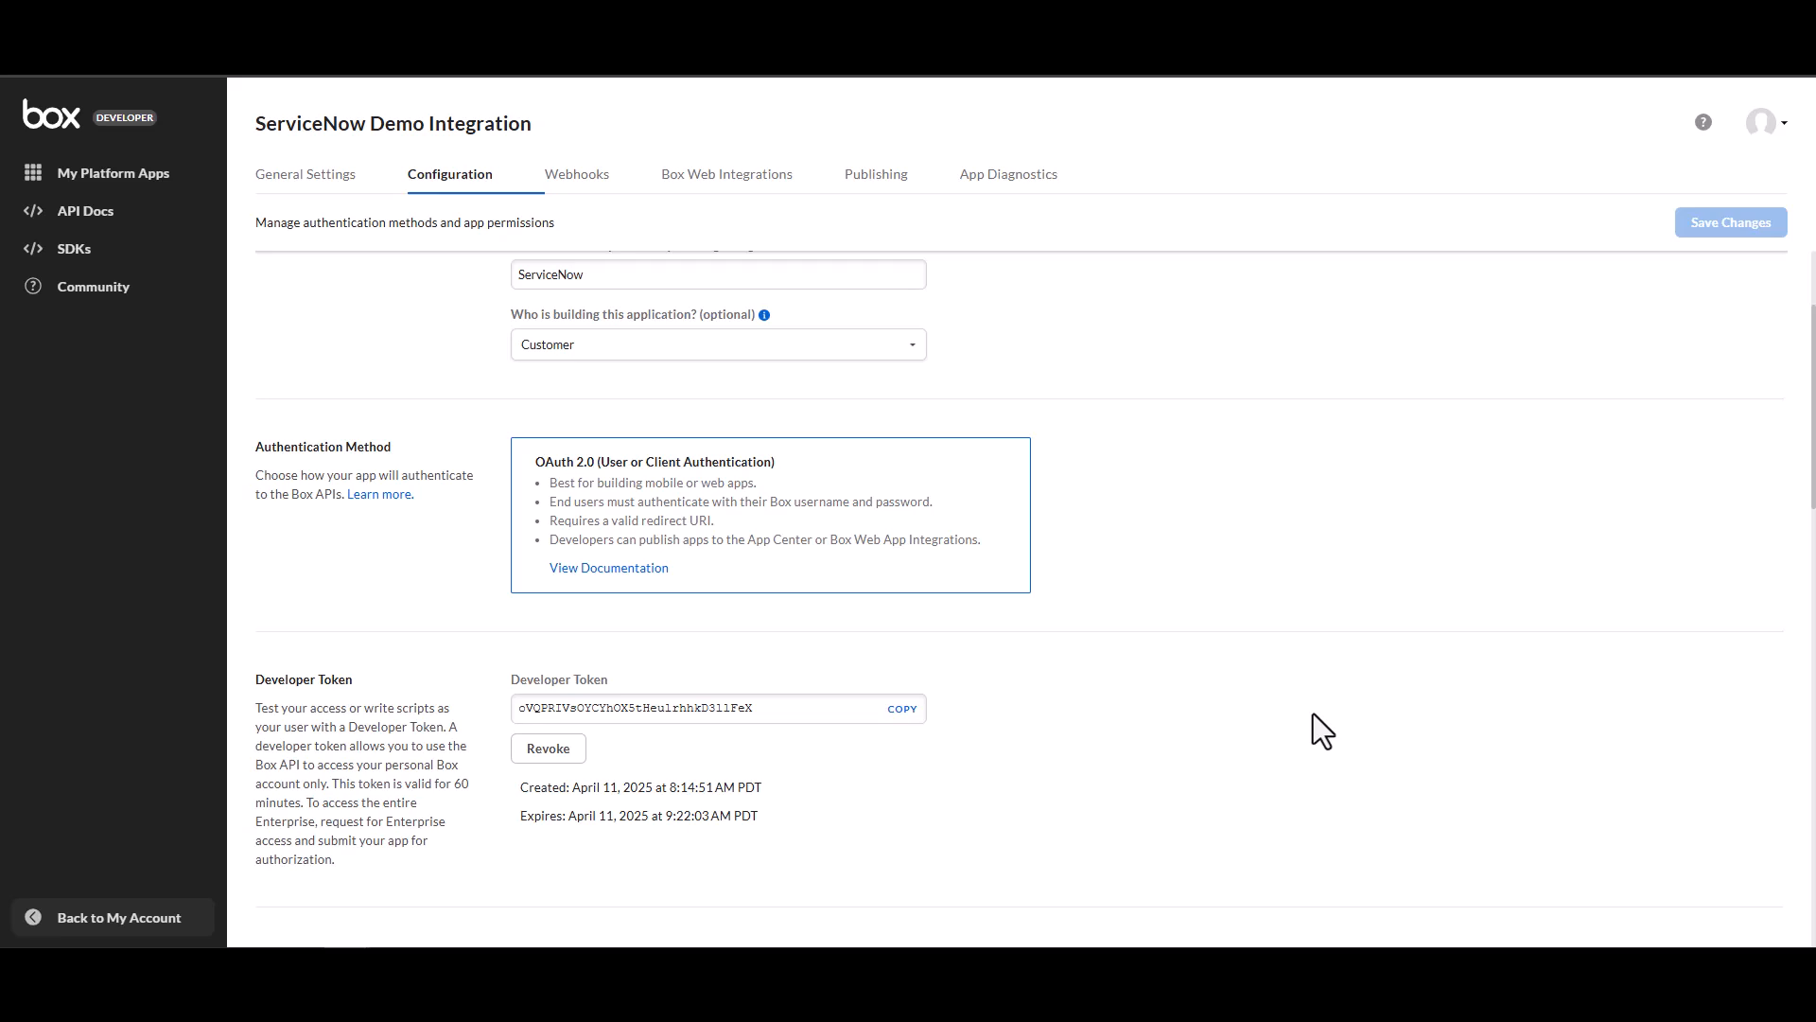
pyautogui.scroll(2, 1311, 713)
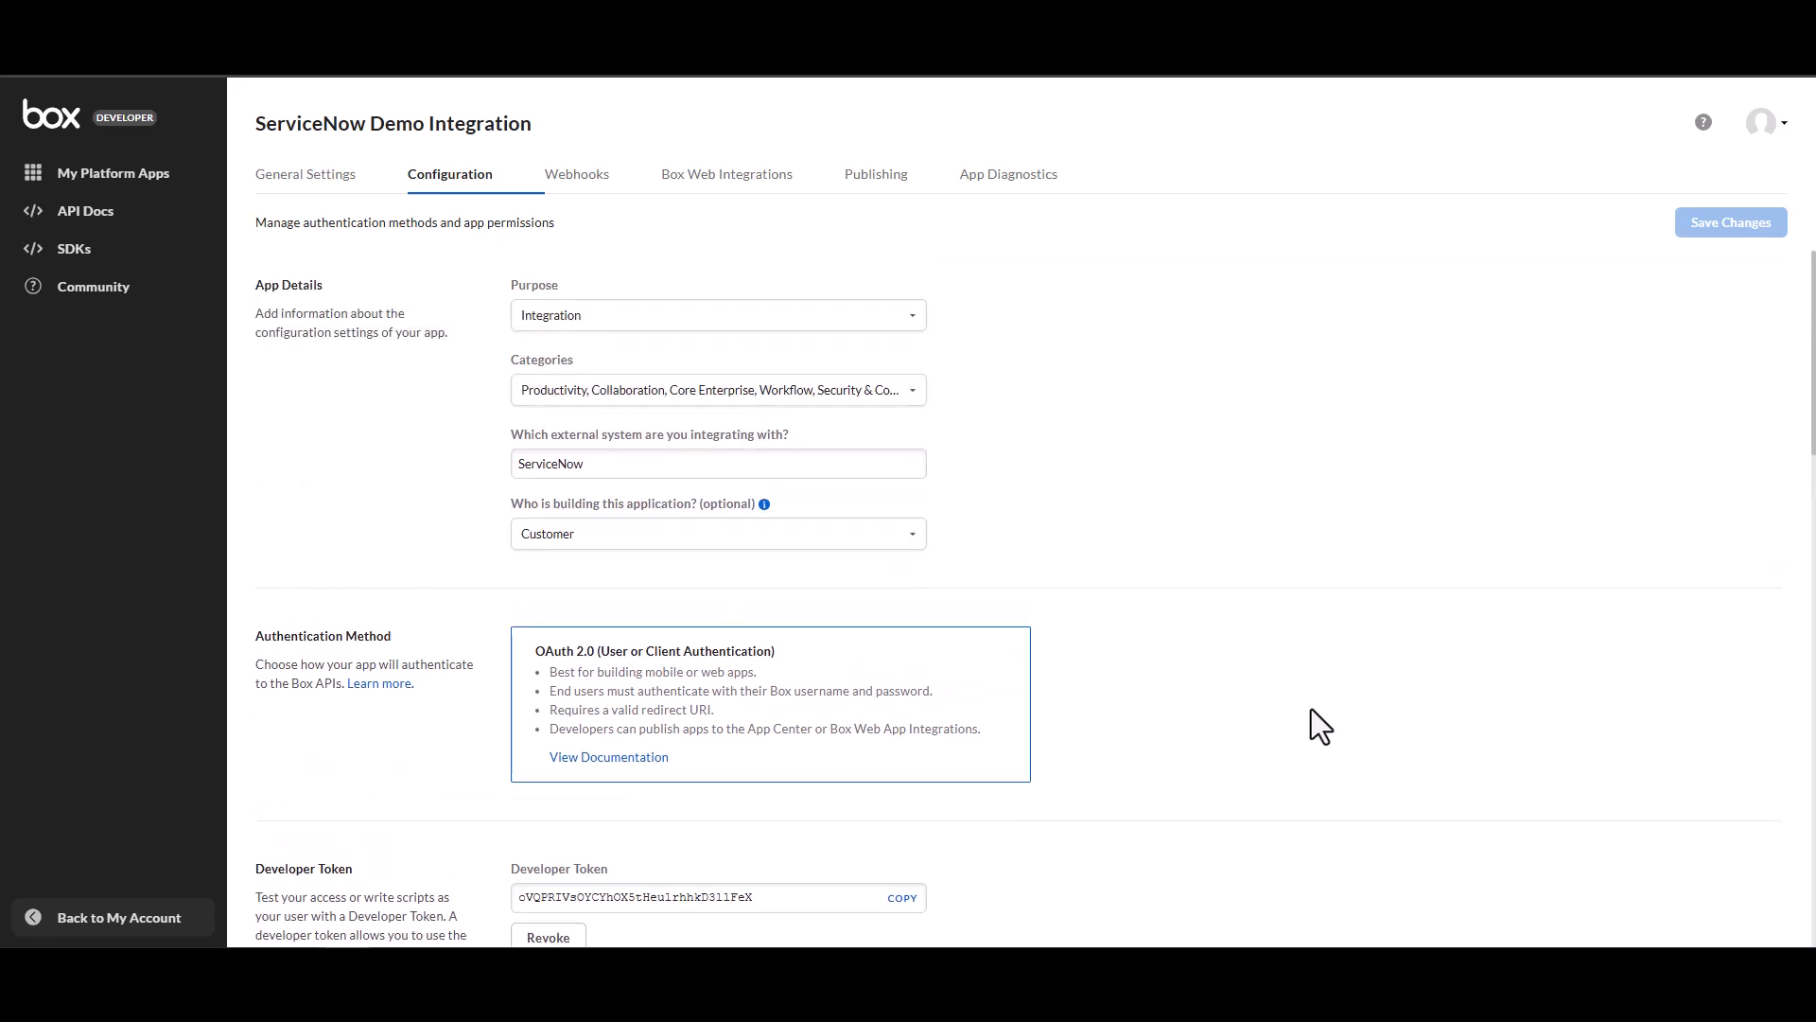
pyautogui.scroll(-4, 1311, 710)
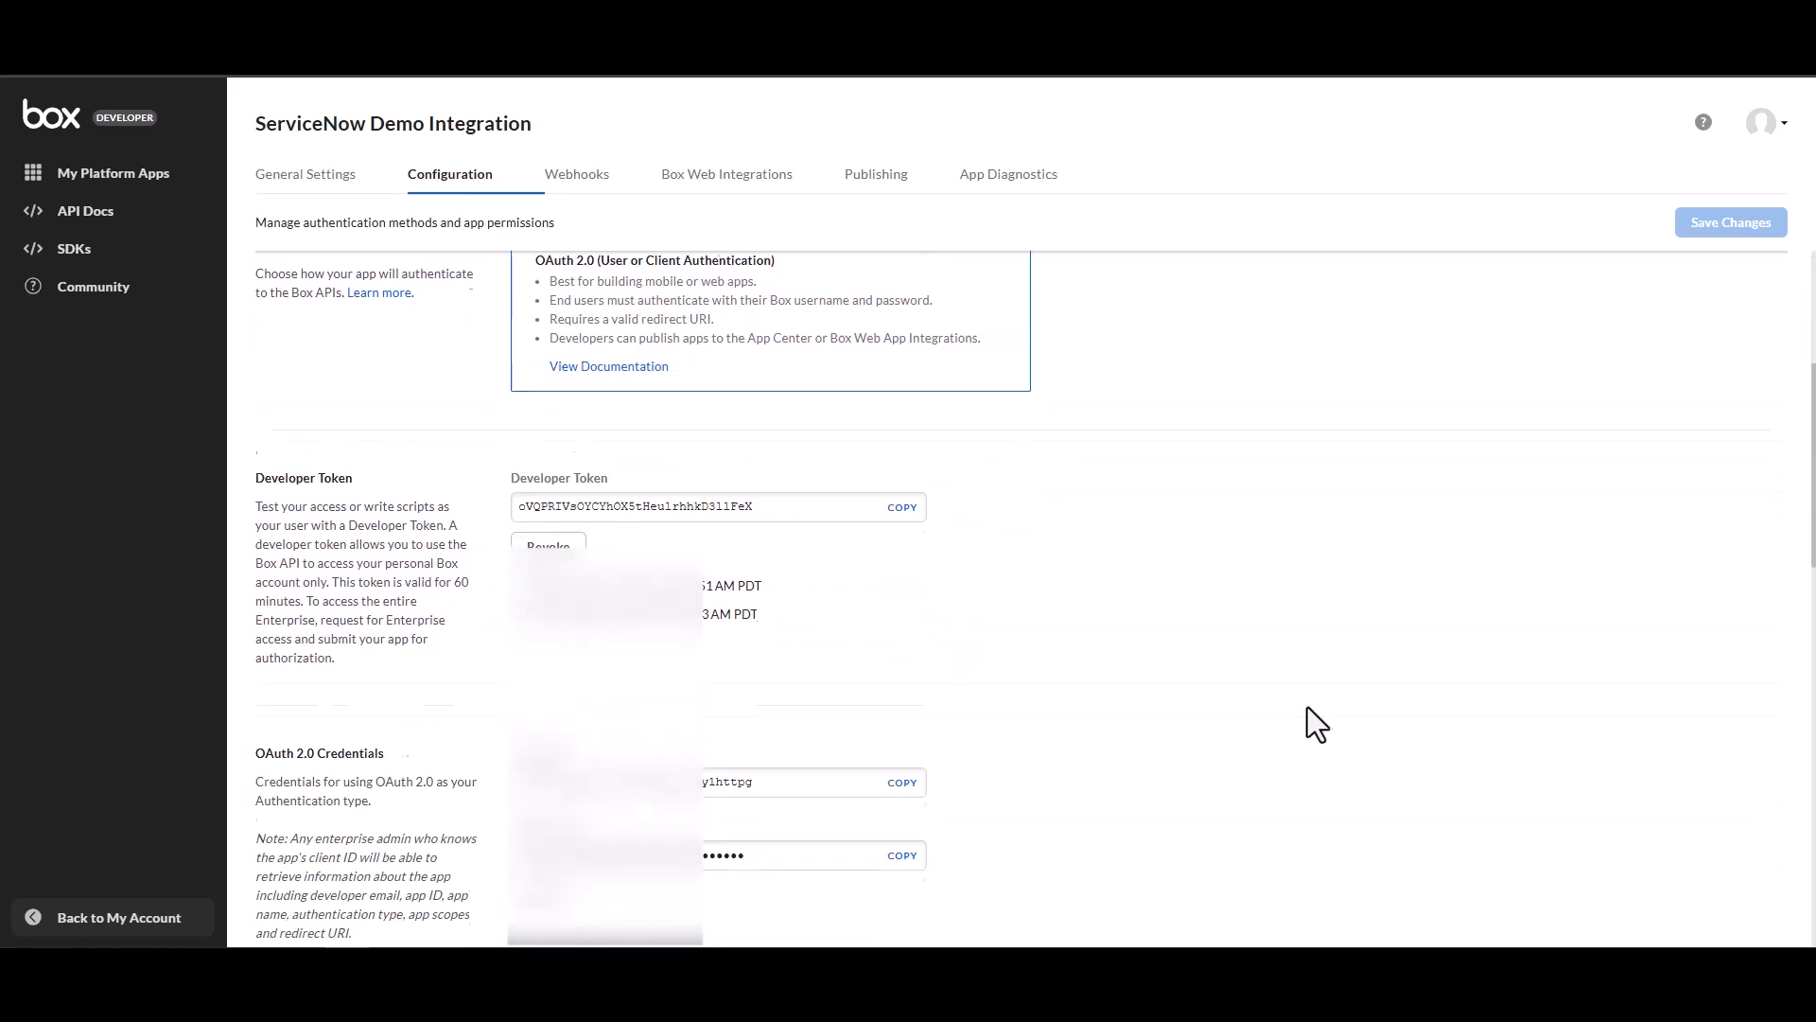
pyautogui.scroll(-1, 1309, 706)
pyautogui.scroll(-1, 1307, 702)
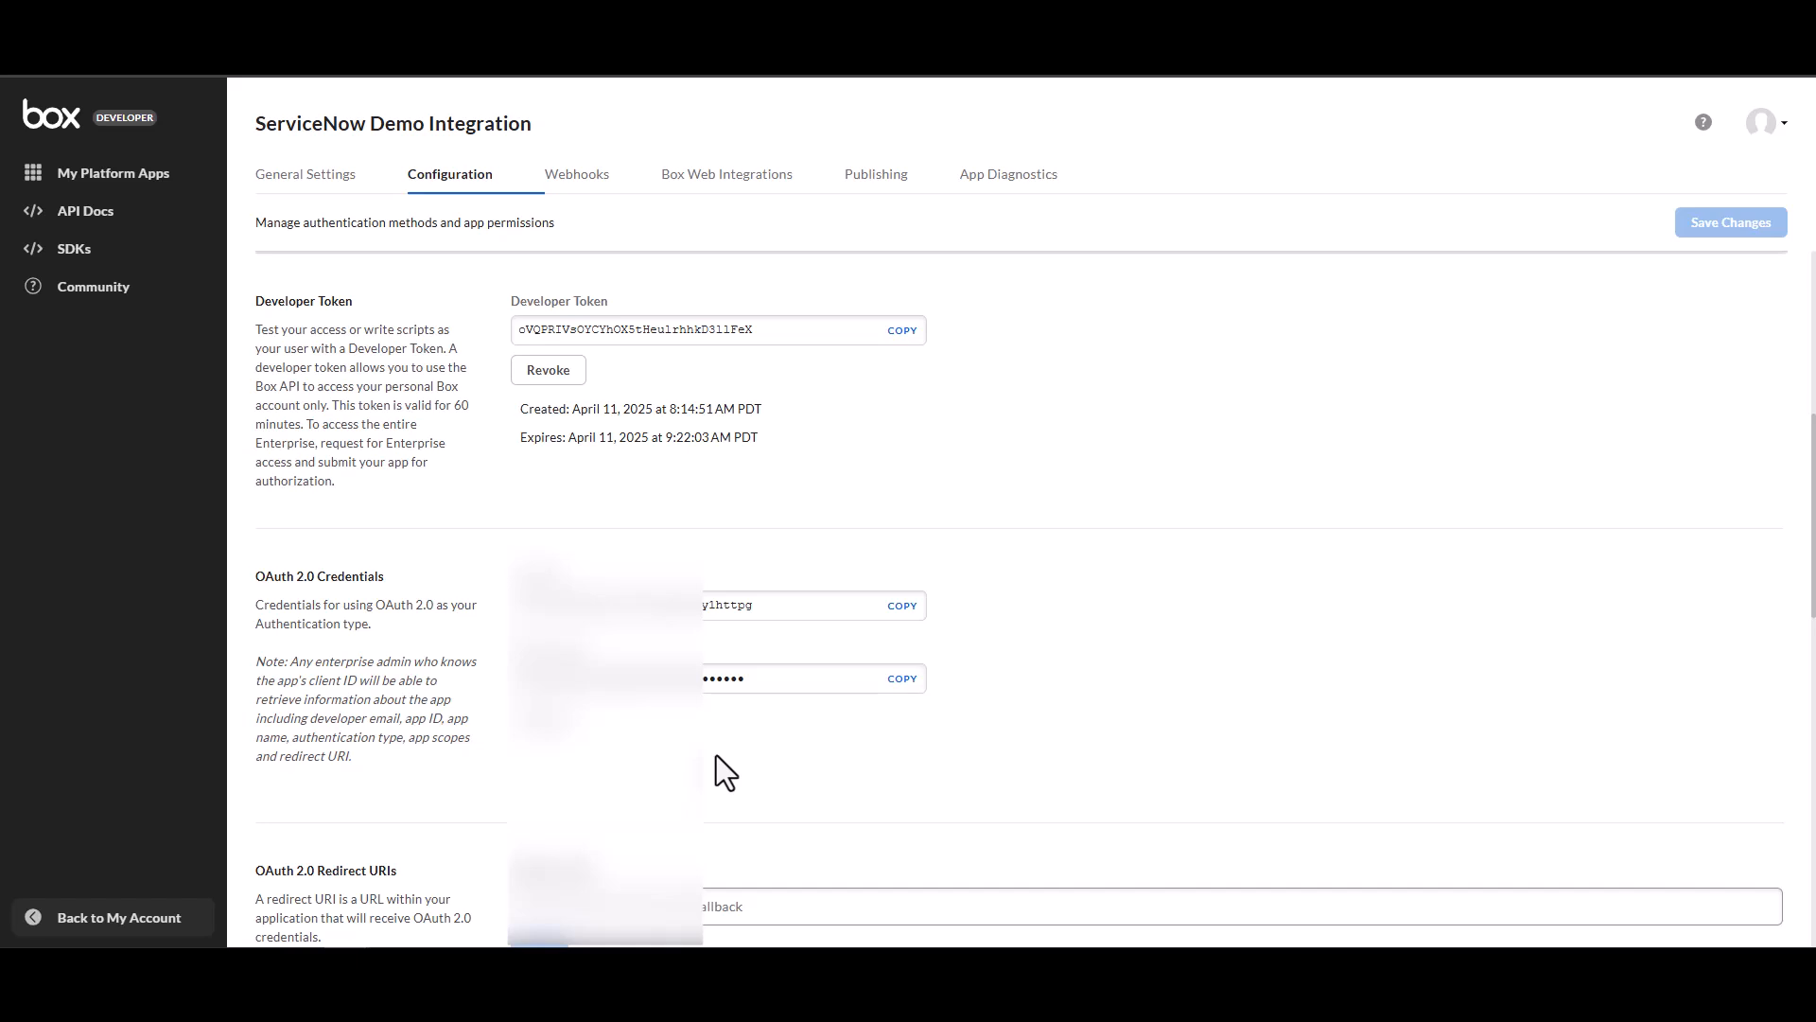
pyautogui.click(906, 610)
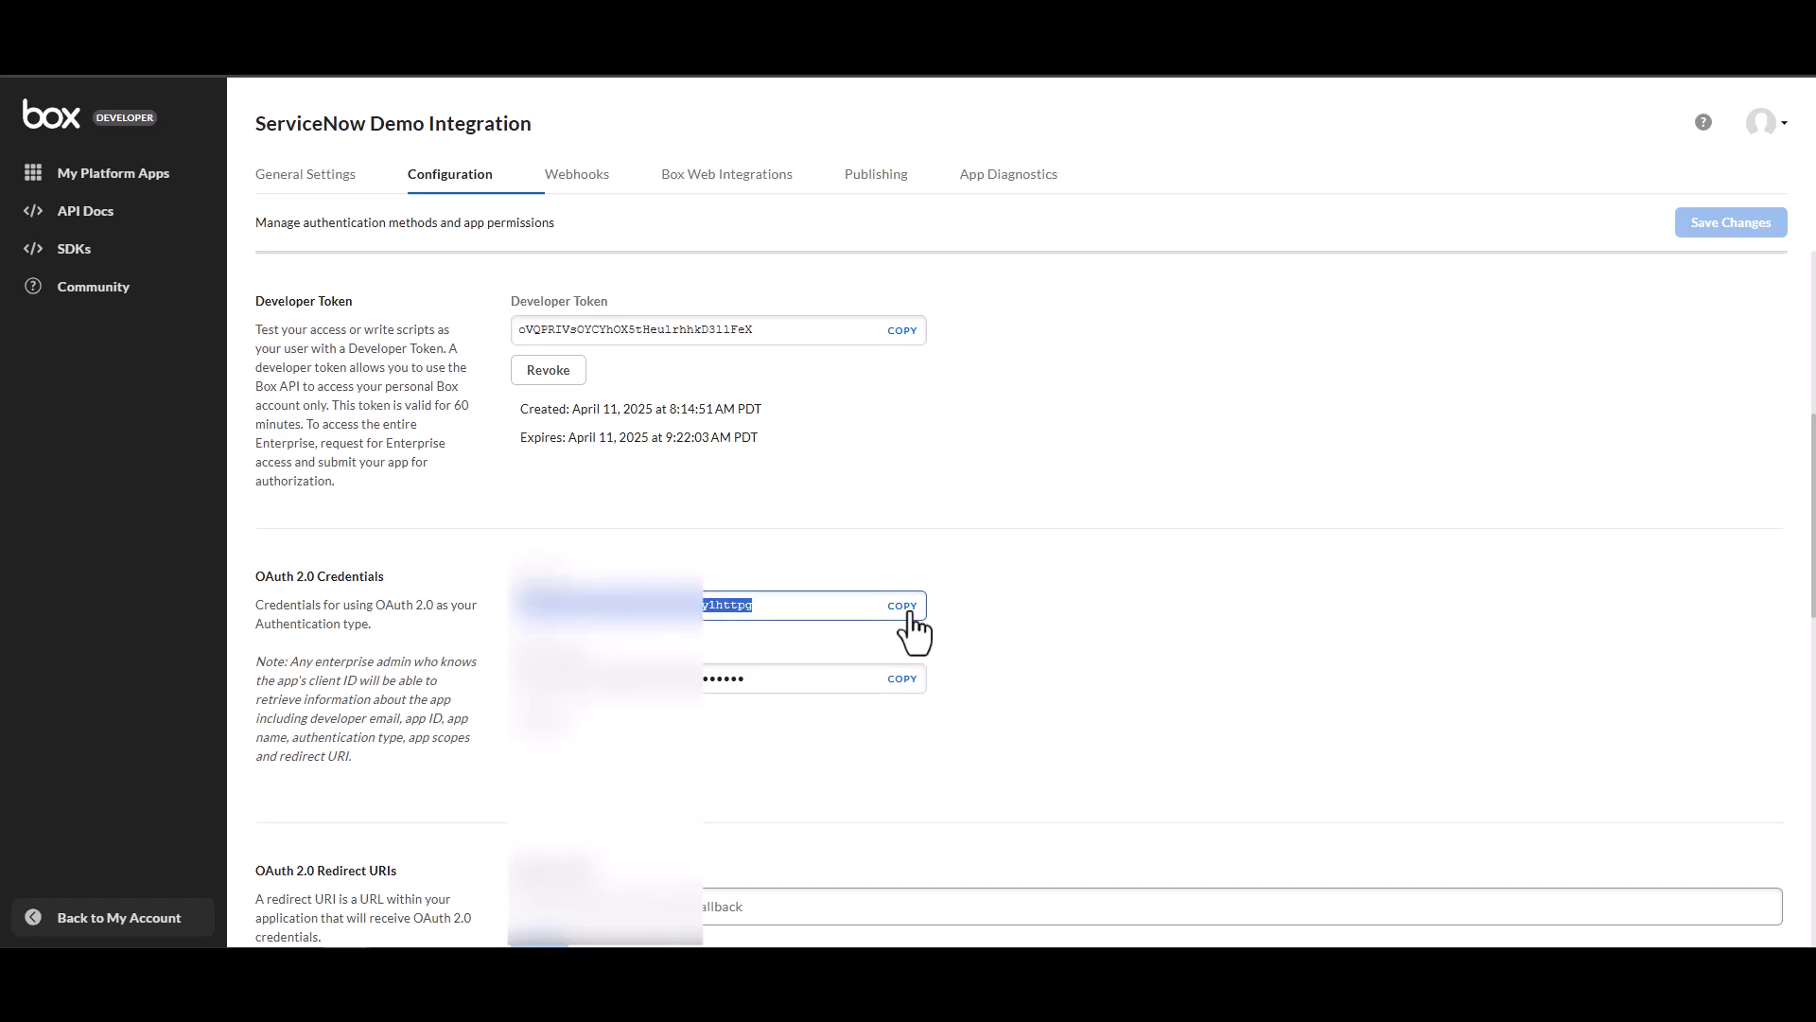
pyautogui.hotkey('alt', 'Tab')
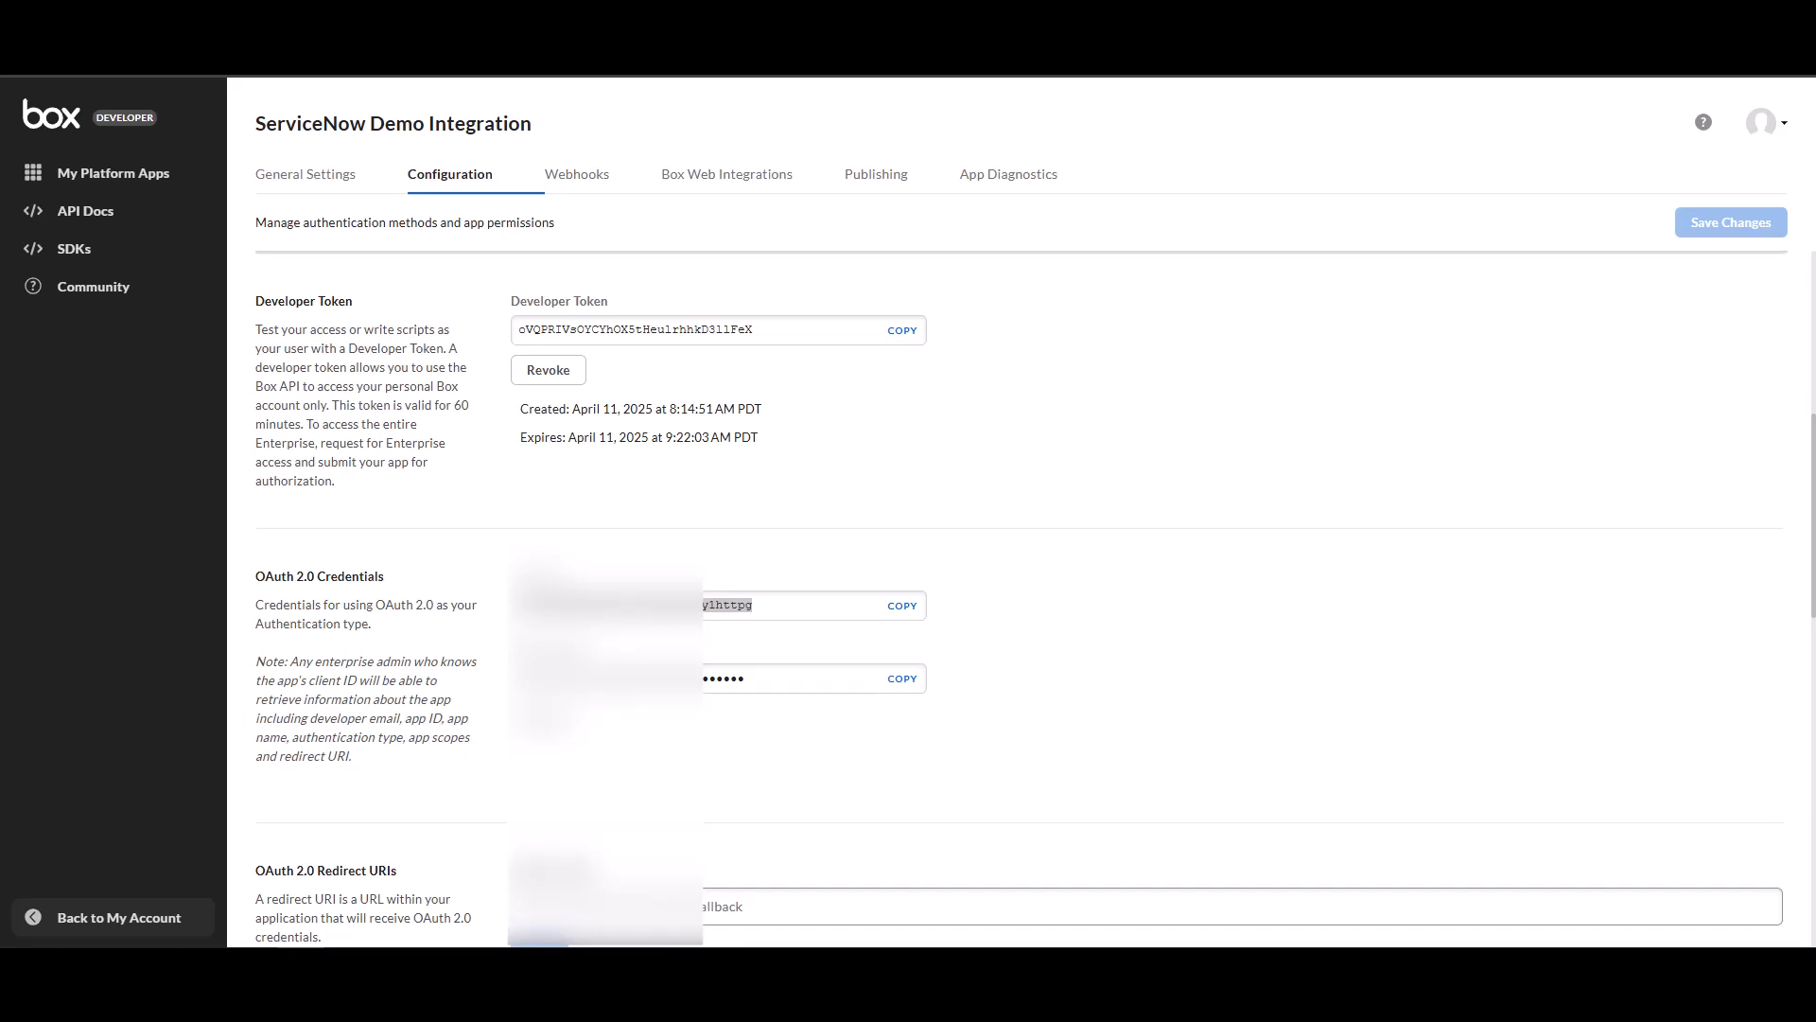
# Copy the app's Client Secret and switch to the other window.
pyautogui.click(902, 678)
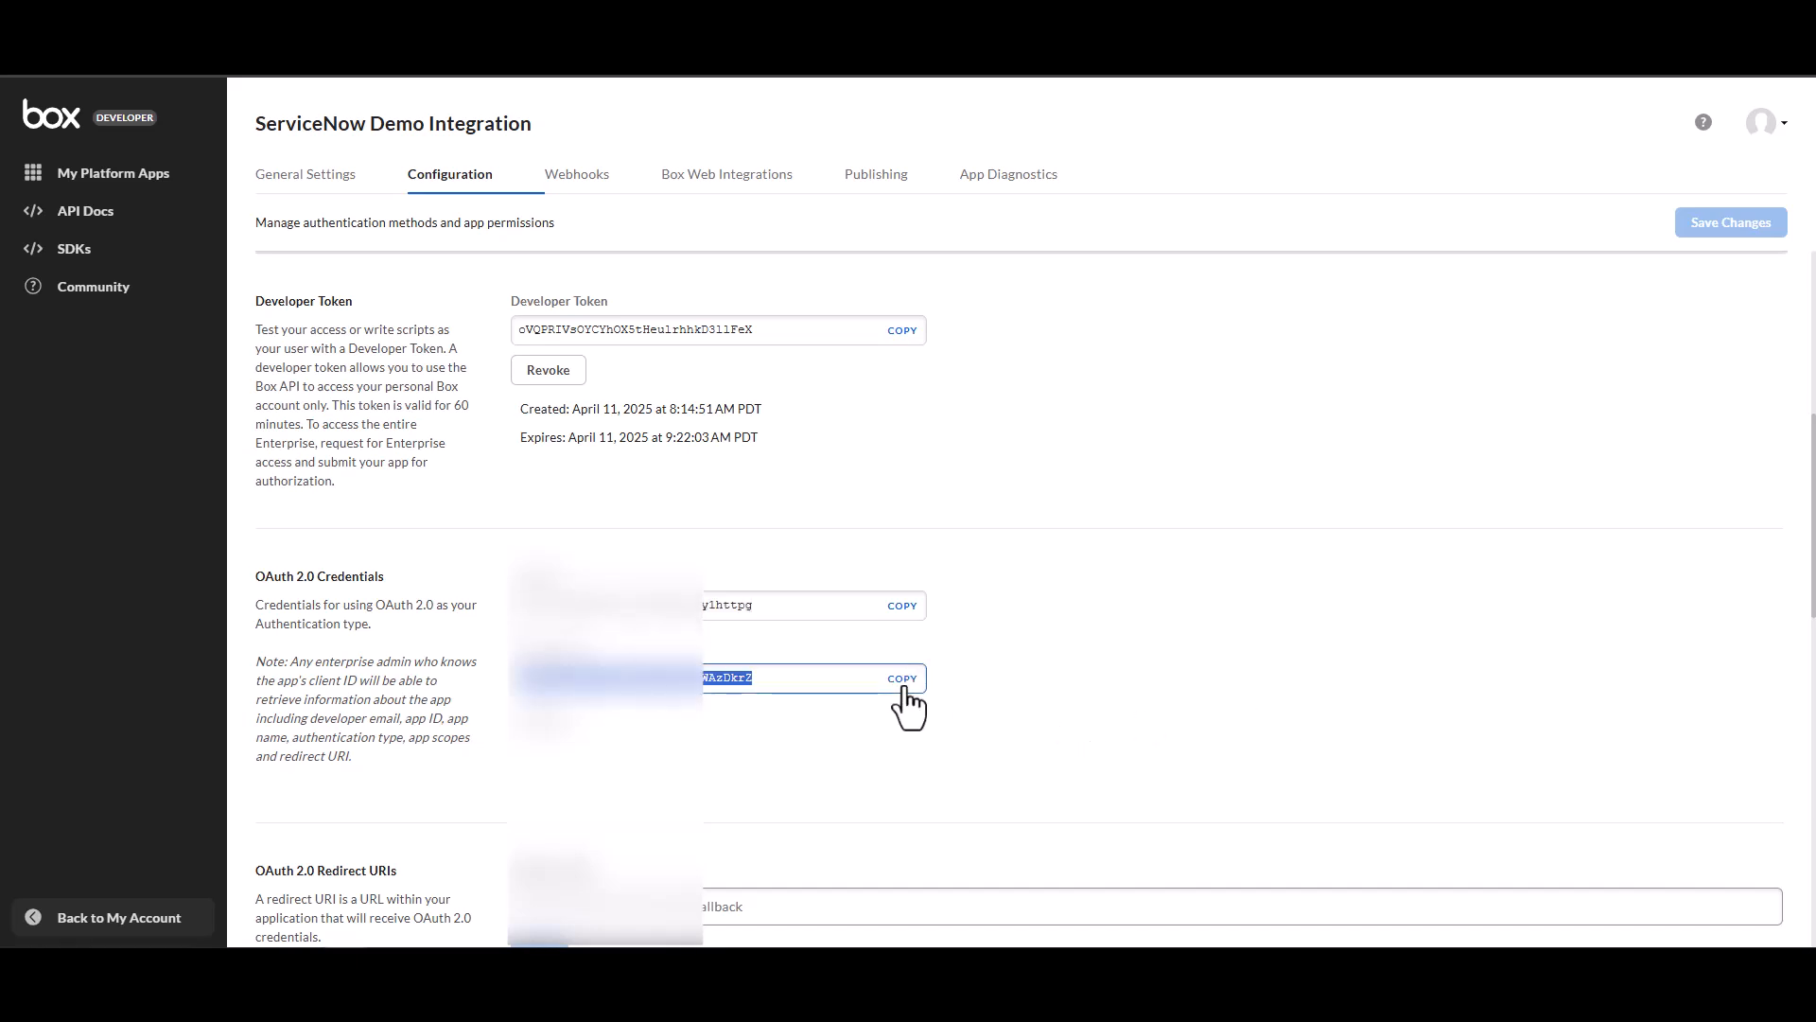
pyautogui.hotkey('alt', 'Tab')
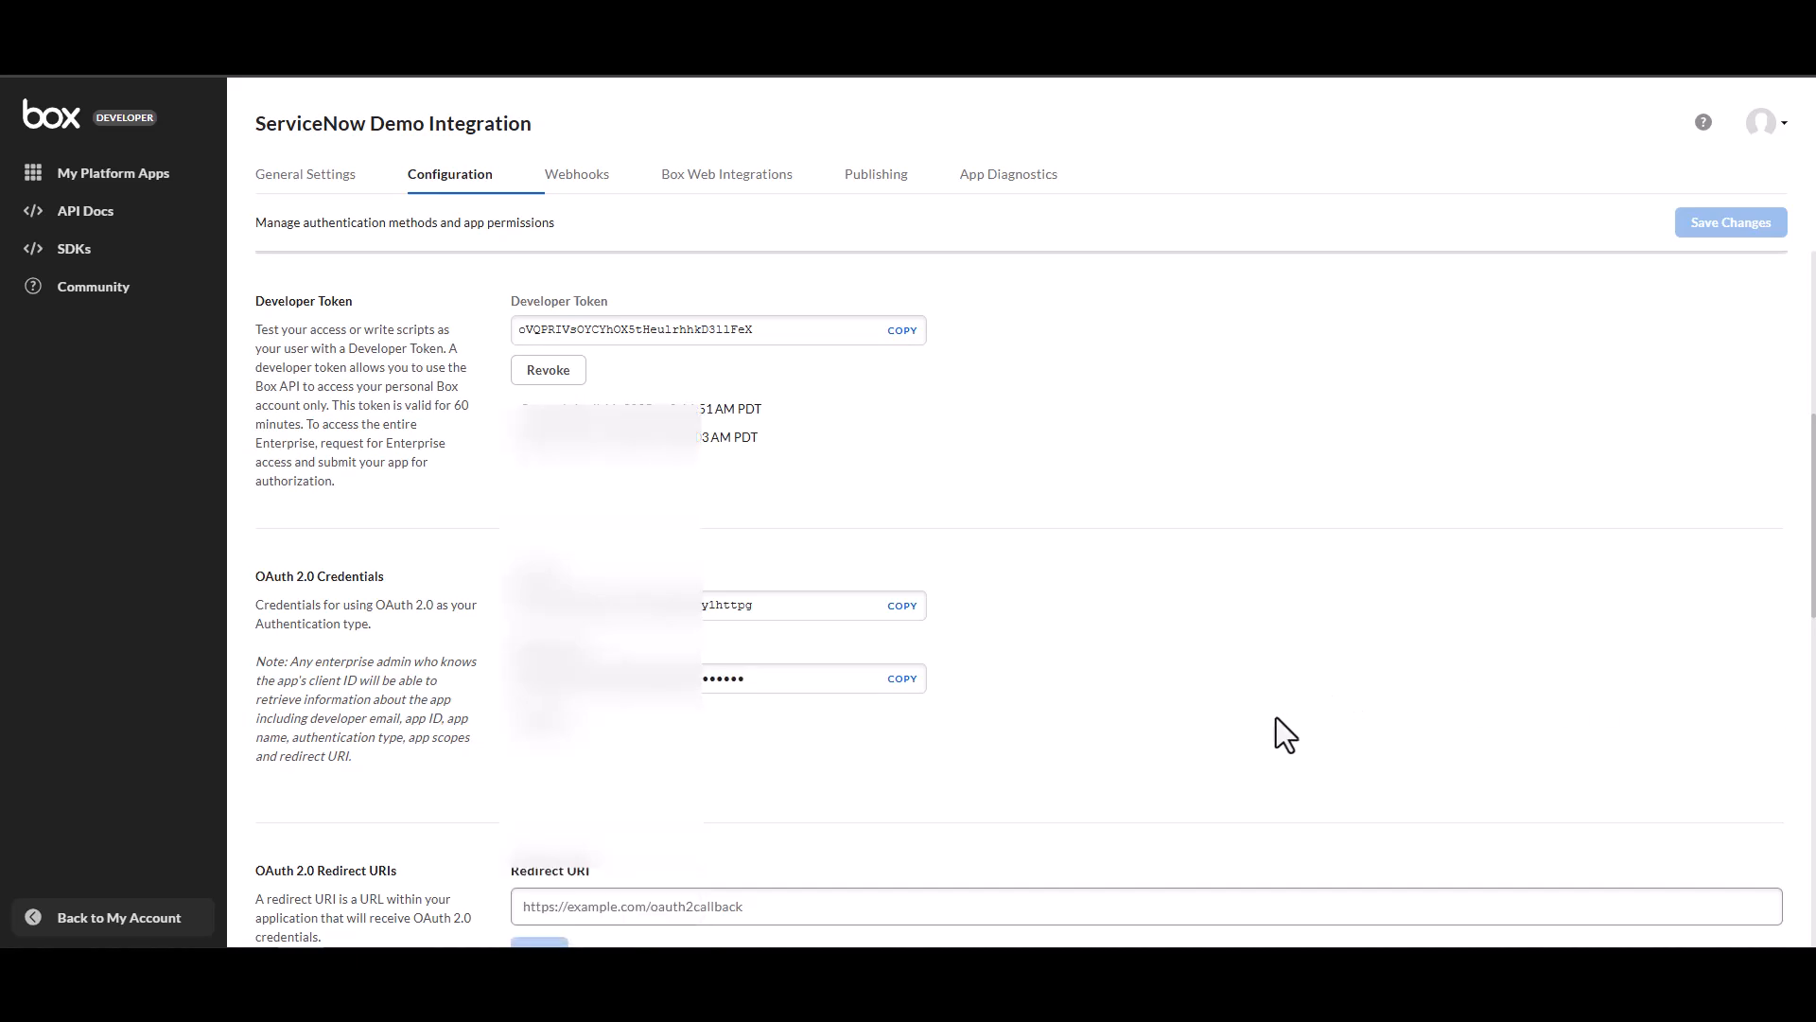
# Paste the ServiceNow oauth_redirect.do URL into the redirect URI field and correct the instance name in it.
pyautogui.scroll(-2, 1131, 787)
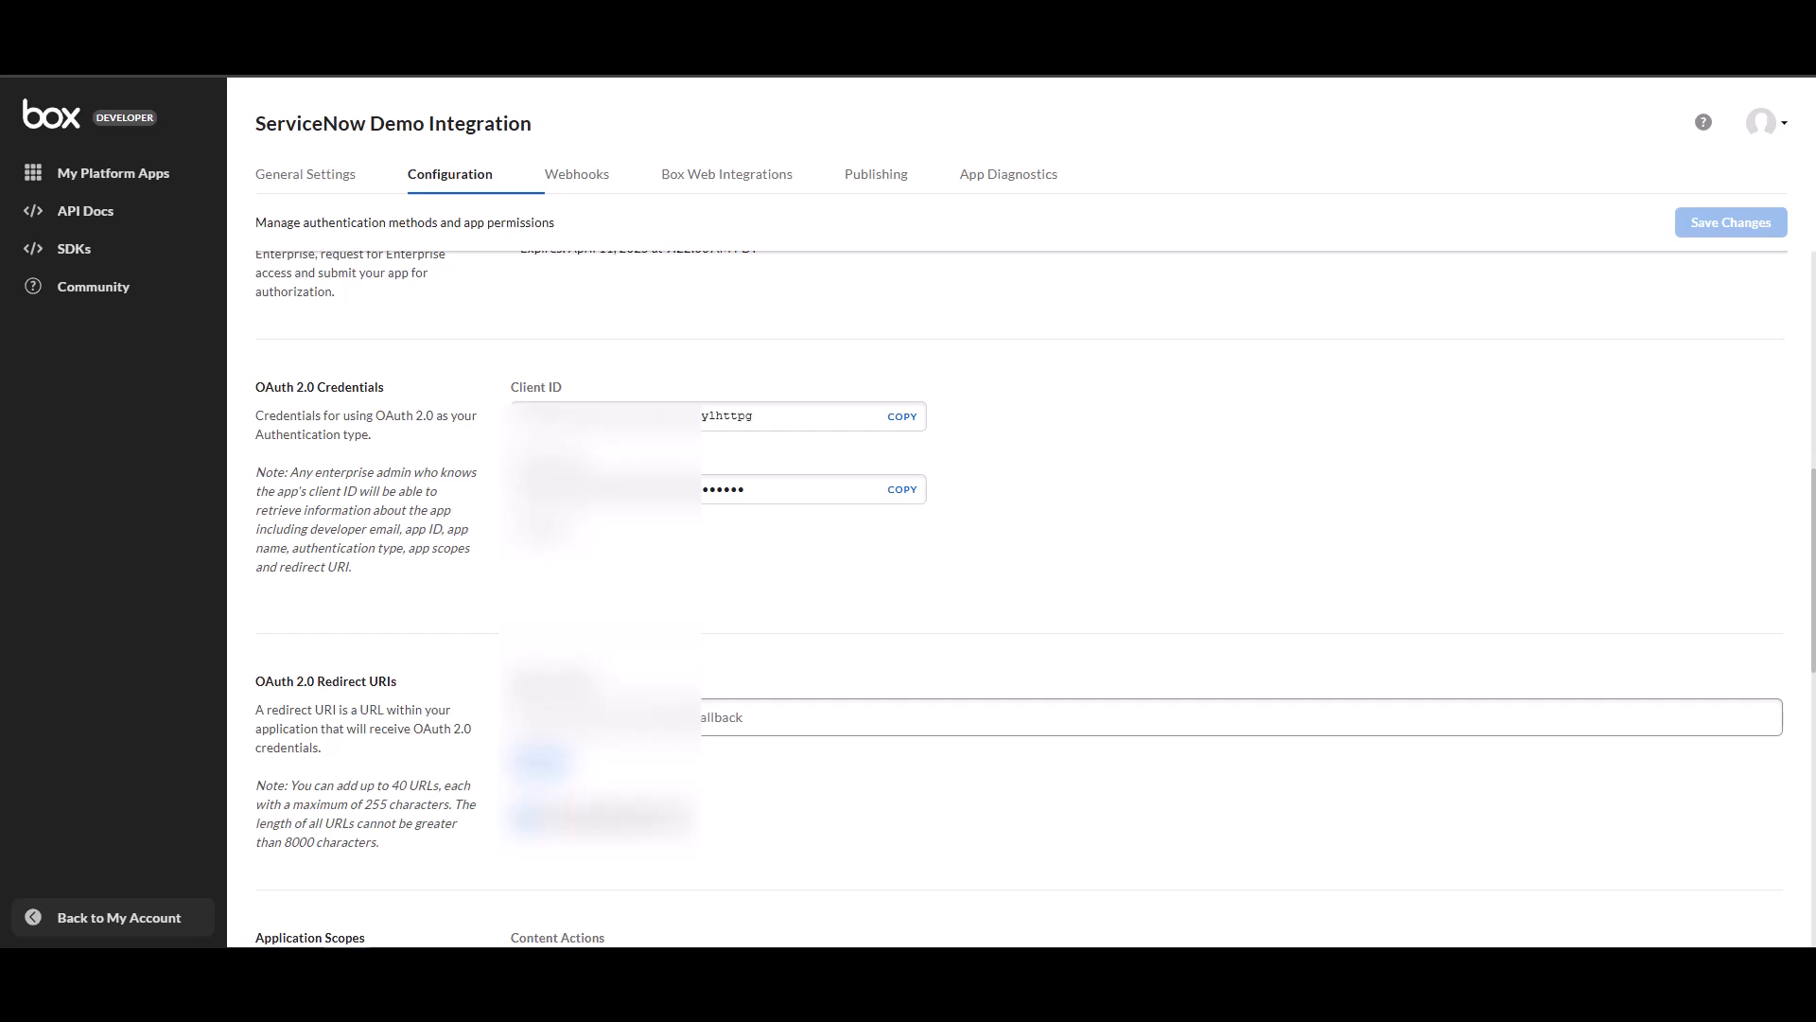
pyautogui.click(533, 723)
pyautogui.hotkey('ctrl', 'v')
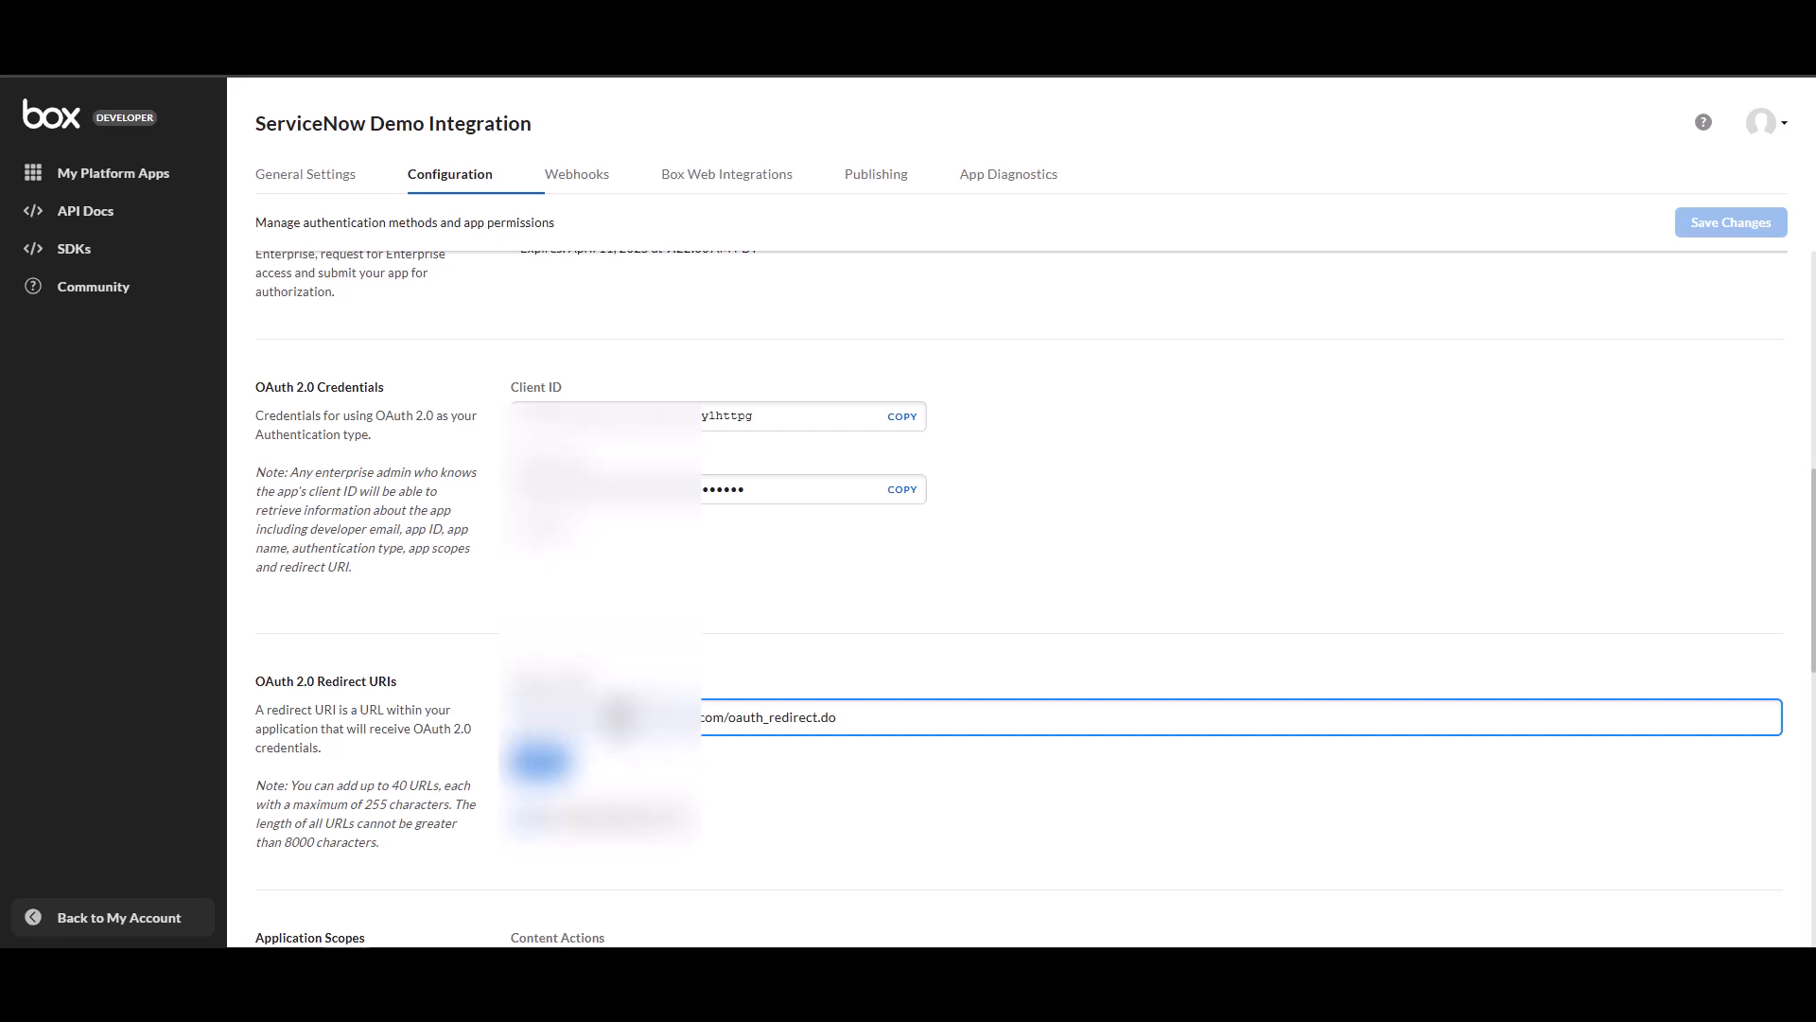
pyautogui.click(619, 717)
pyautogui.press('BackSpace')
pyautogui.press('BackSpace')
pyautogui.press('BackSpace')
pyautogui.press('BackSpace')
pyautogui.press('BackSpace')
pyautogui.press('BackSpace')
pyautogui.press('BackSpace')
pyautogui.write('demyp')
pyautogui.press('BackSpace')
pyautogui.write('ouro')
# Add the redirect URI and save the app changes.
pyautogui.click(539, 762)
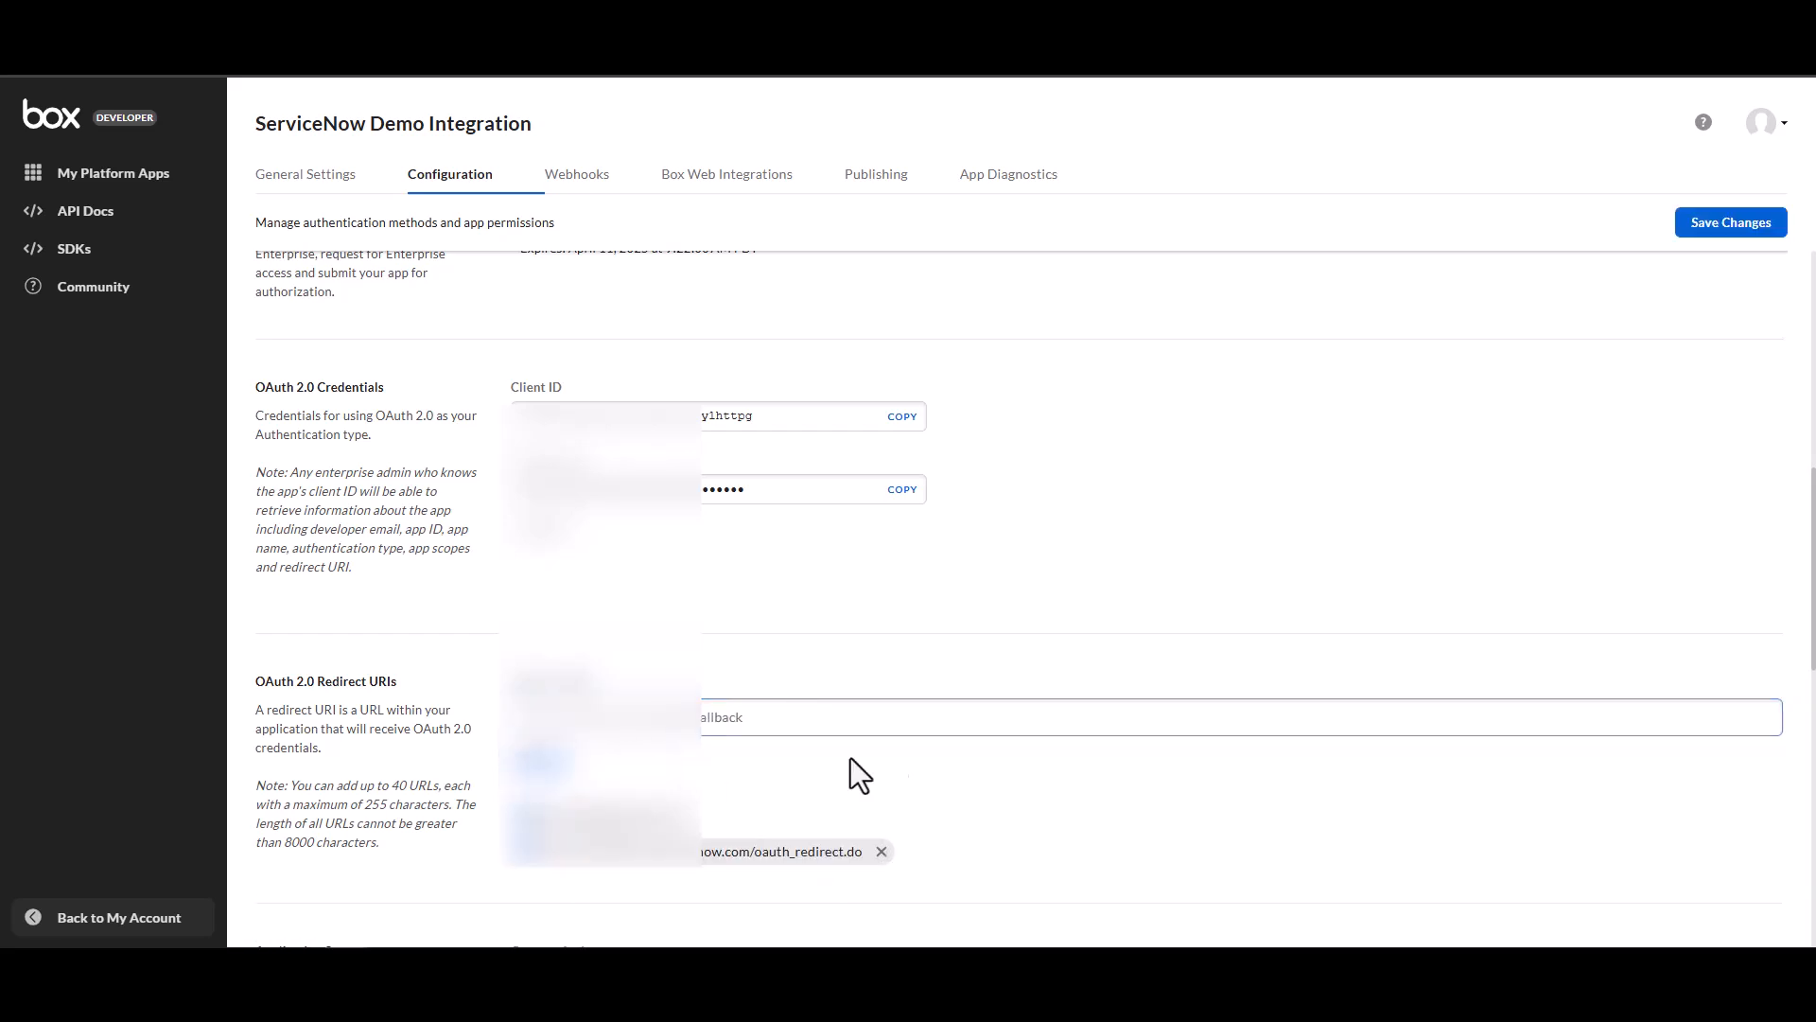
pyautogui.click(1706, 233)
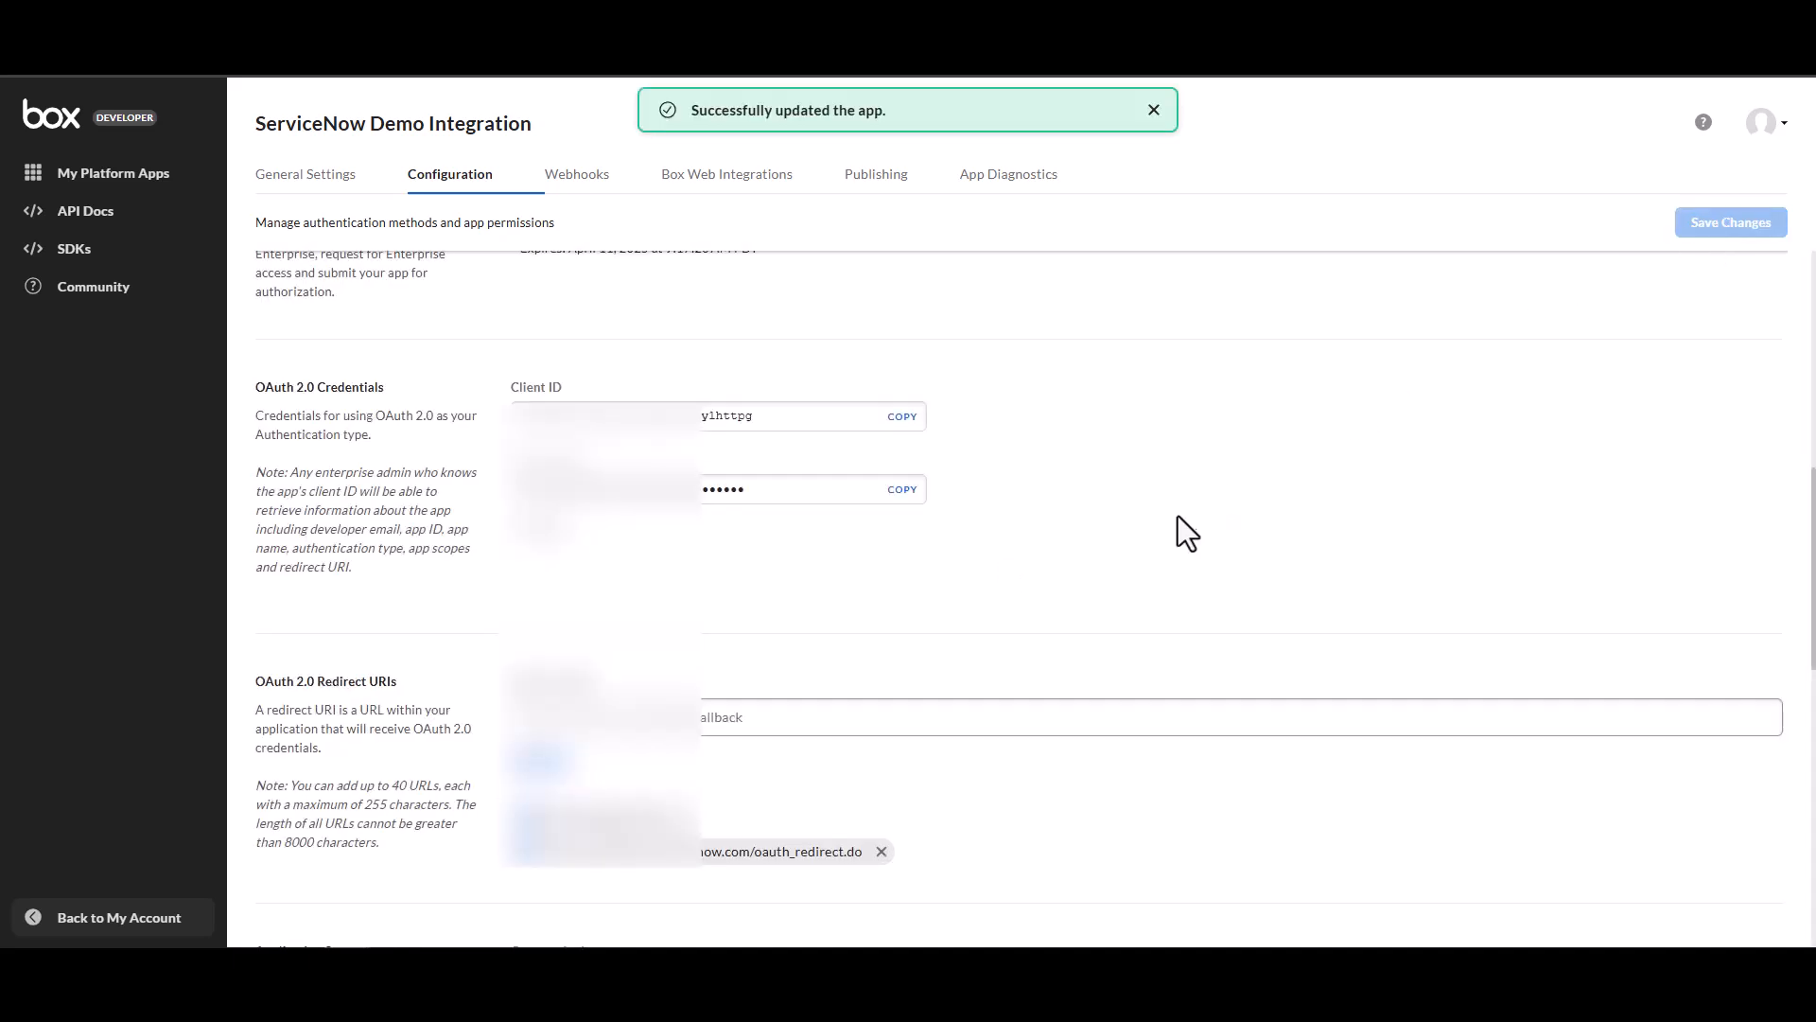
# Enable the Manage users and Manage enterprise properties application scopes and save the changes.
pyautogui.scroll(-5, 1086, 440)
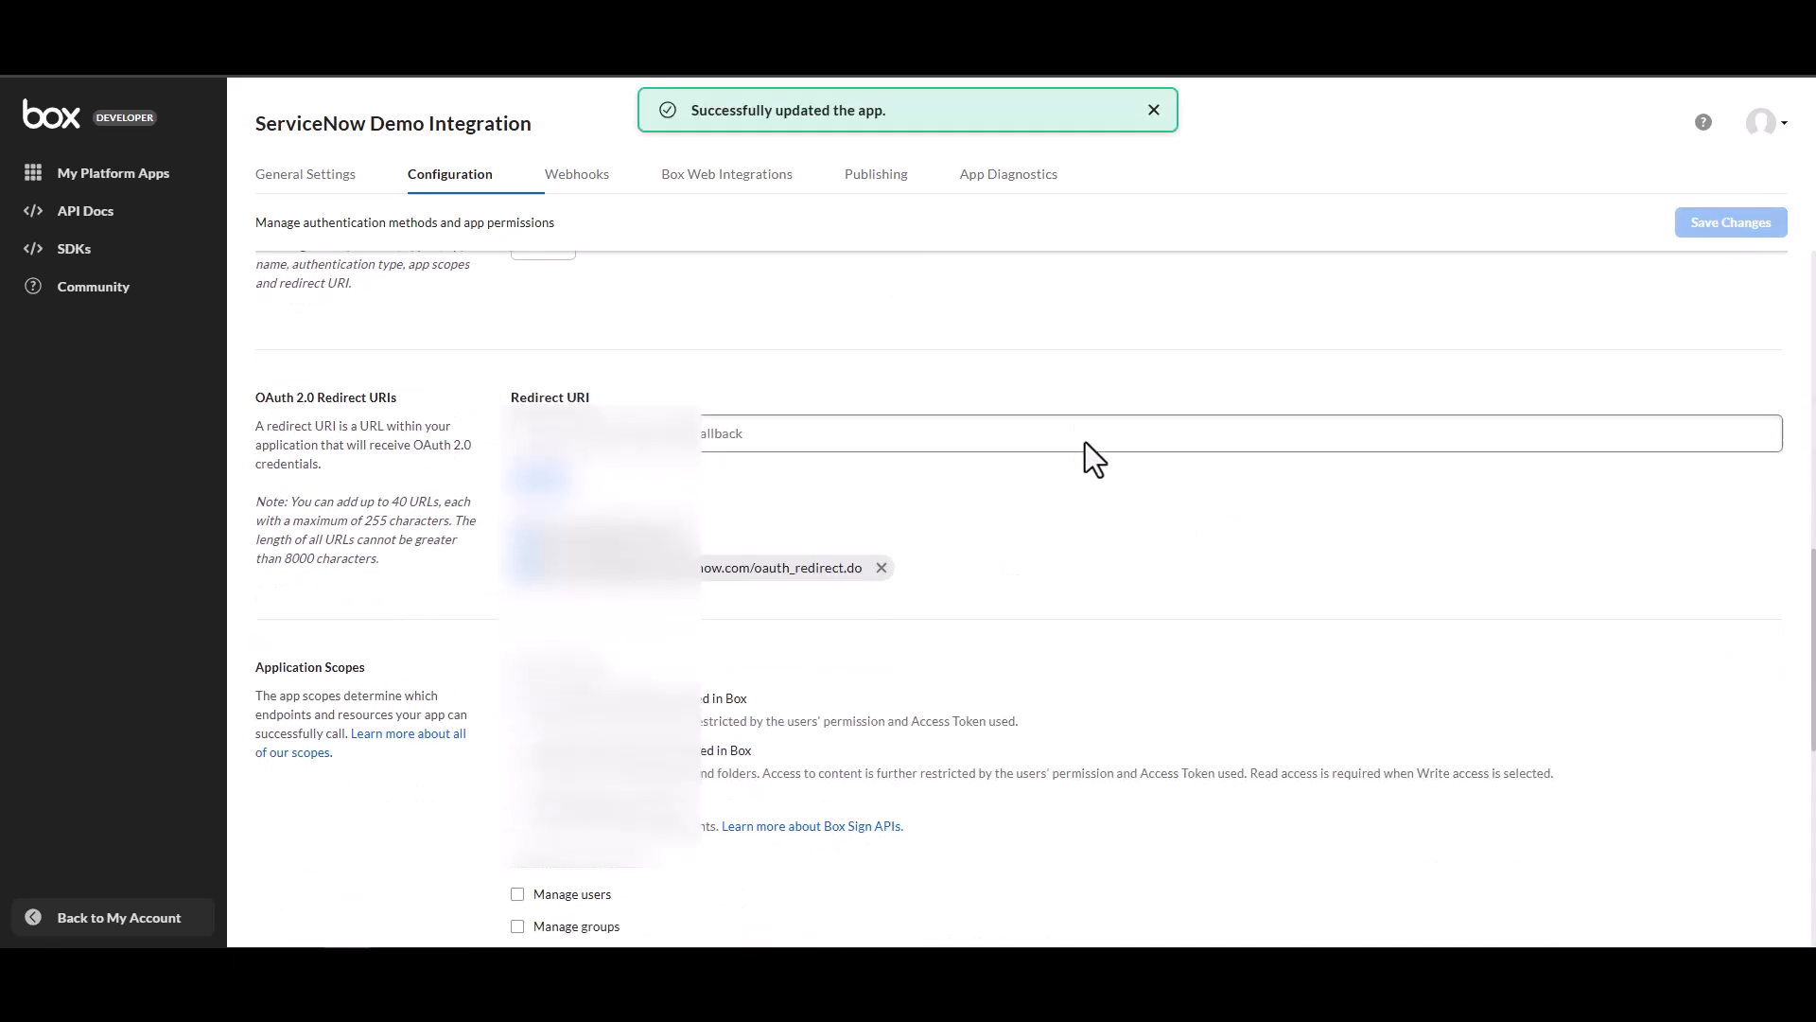
pyautogui.scroll(-2, 1082, 444)
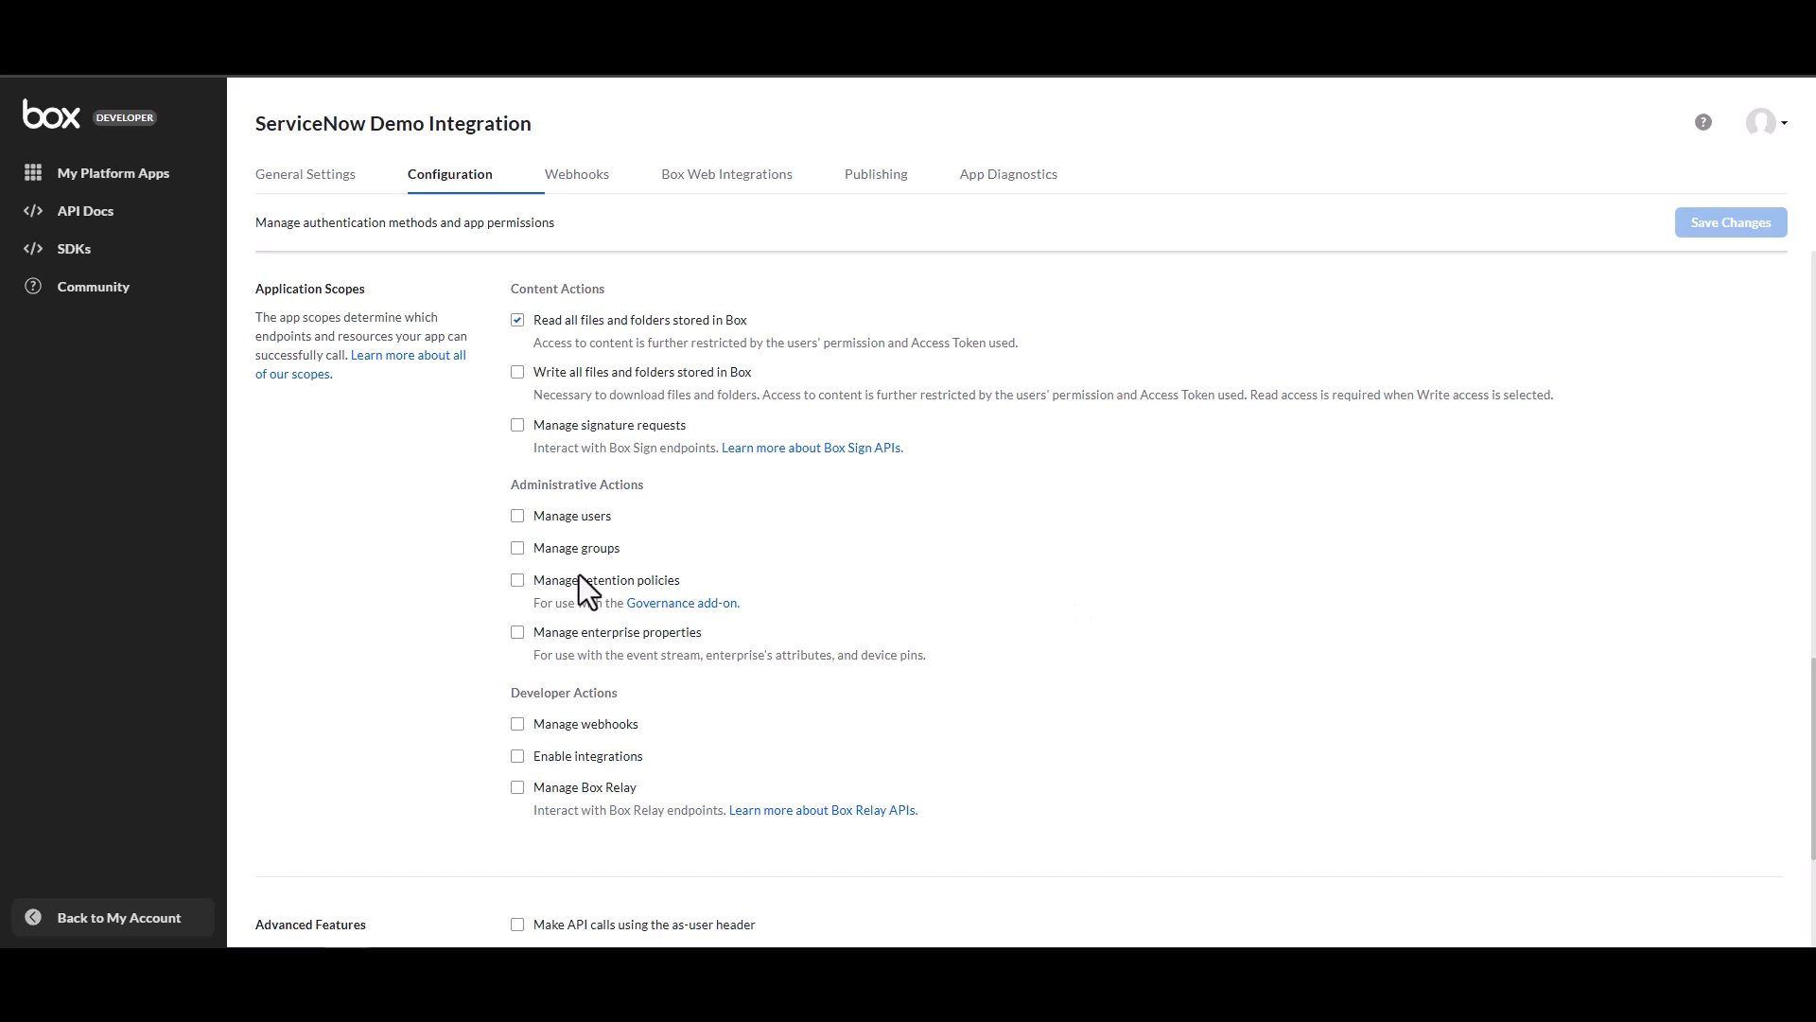
pyautogui.click(517, 516)
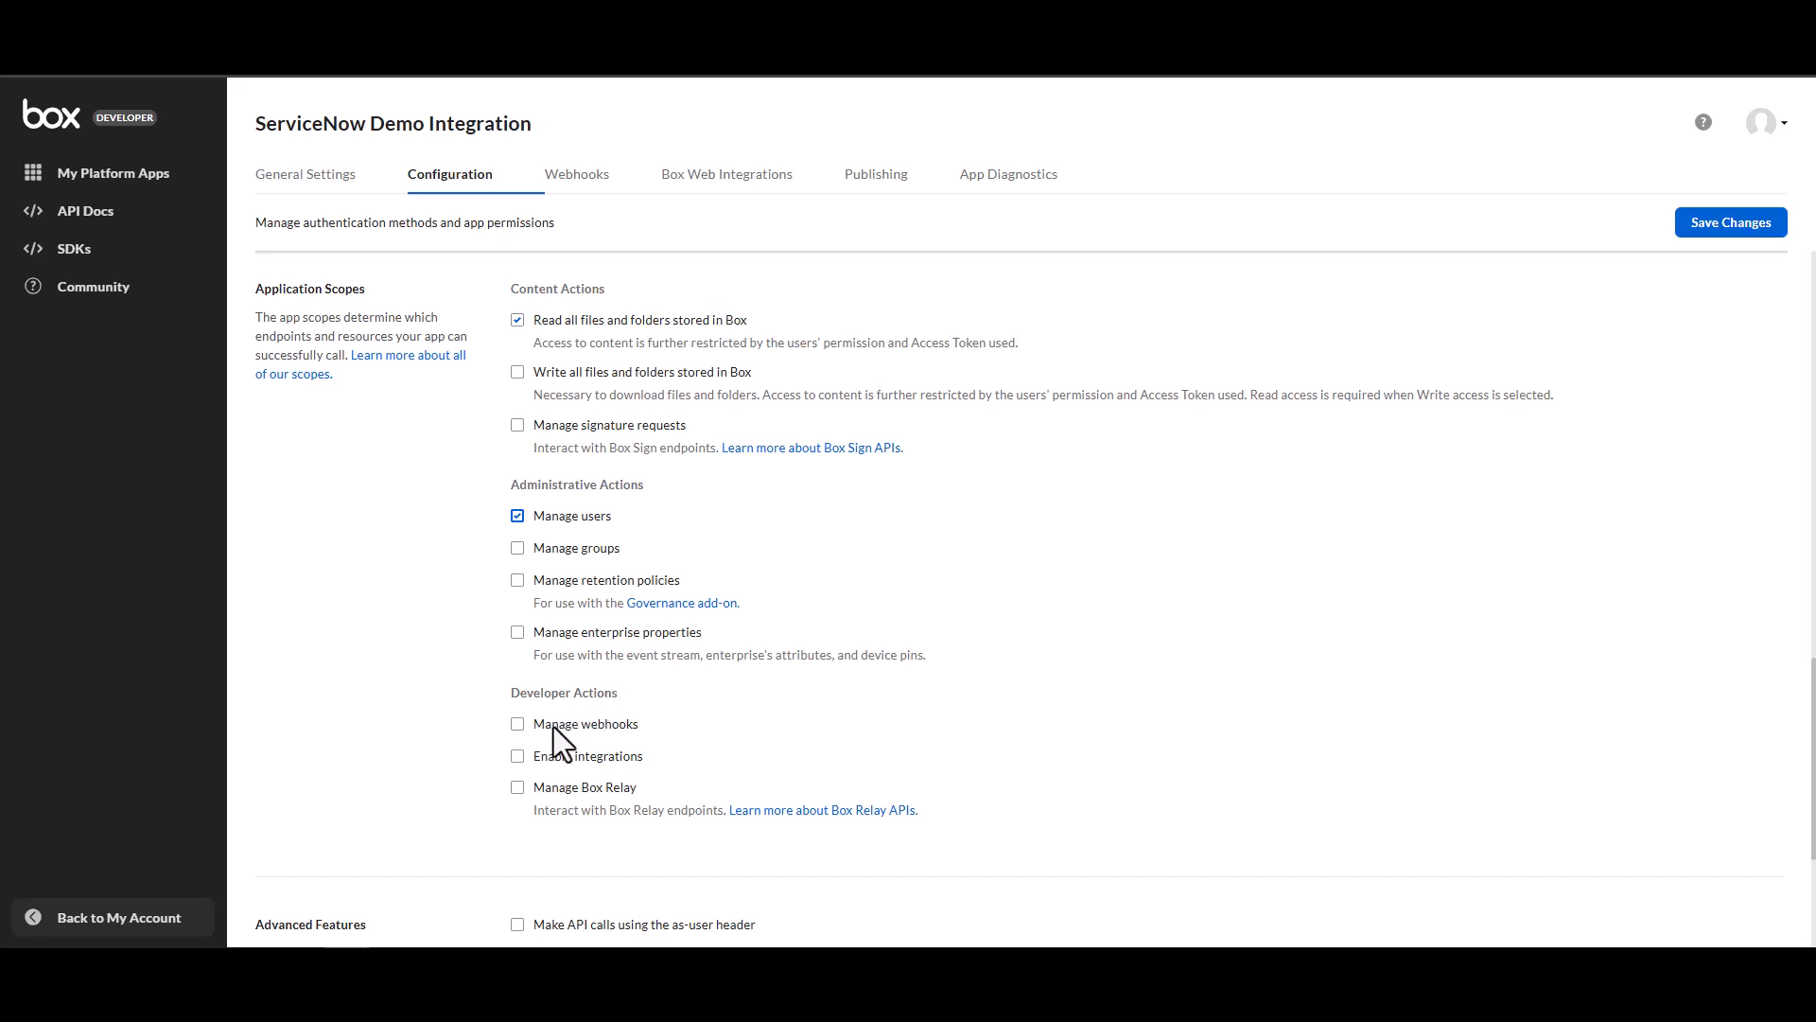
pyautogui.click(517, 632)
pyautogui.click(1708, 237)
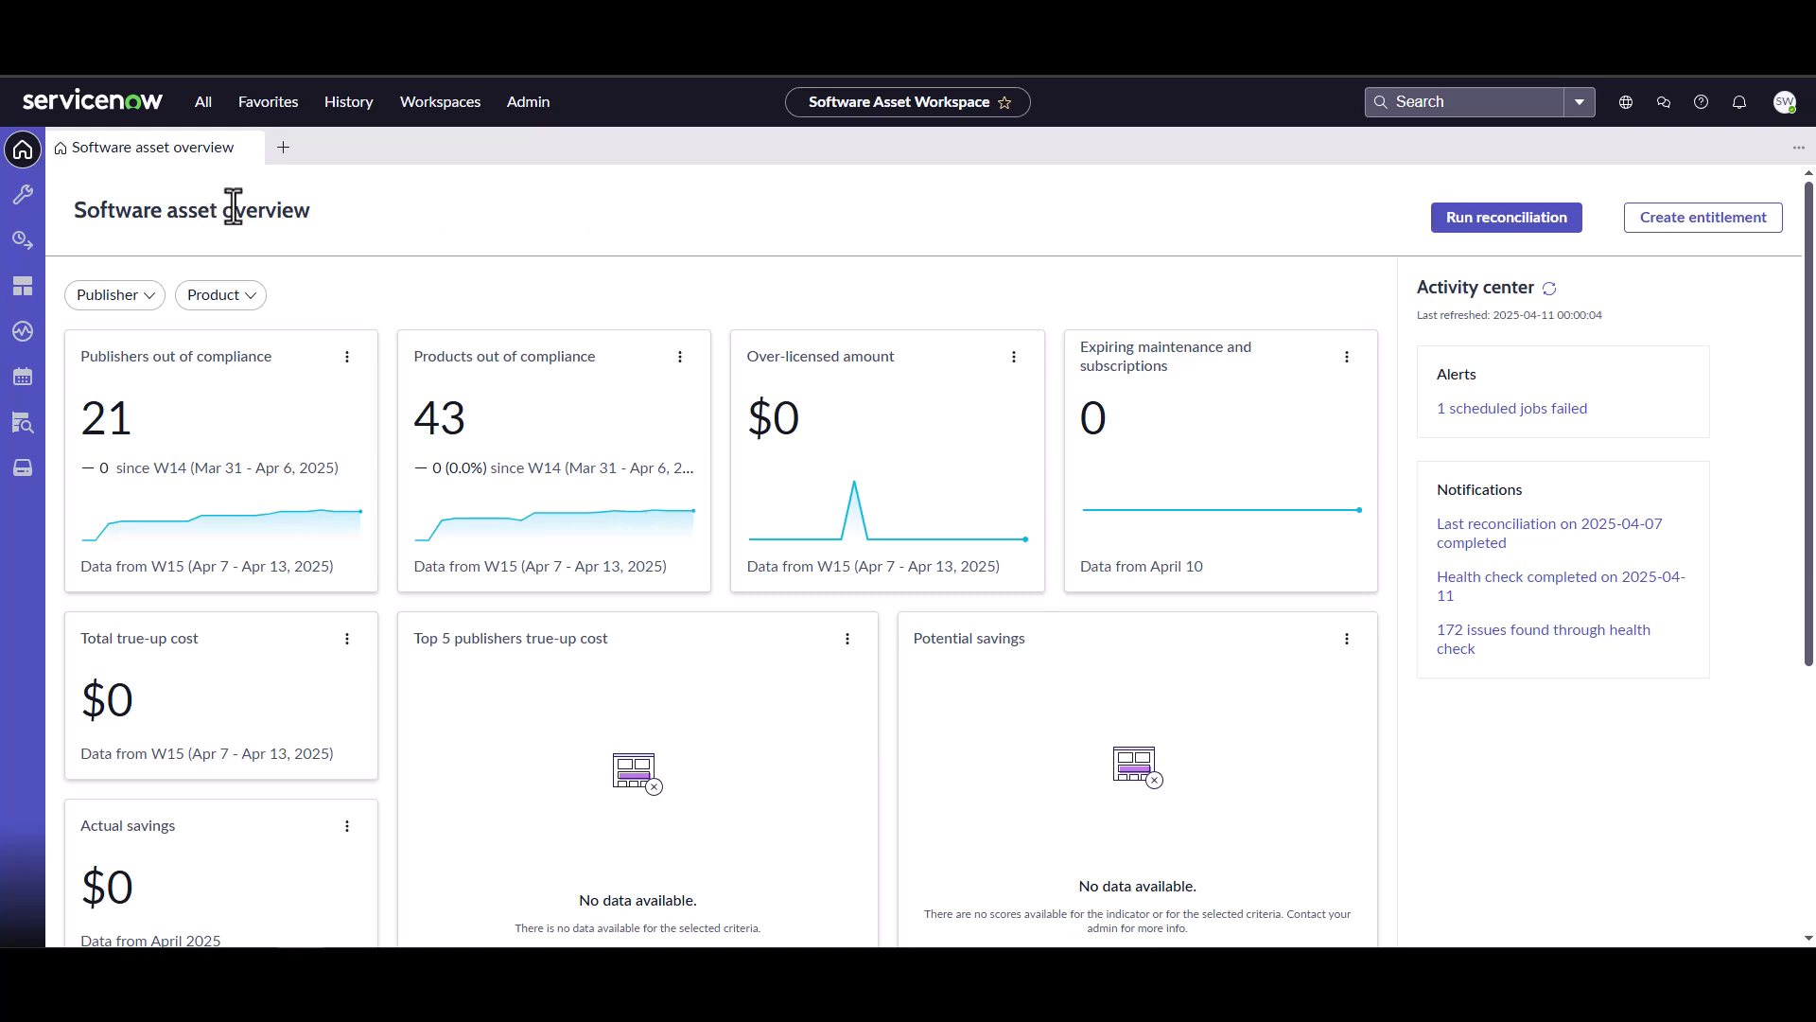
# Switch to ServiceNow and open the Direct integration profiles list under License operations.
pyautogui.click(23, 240)
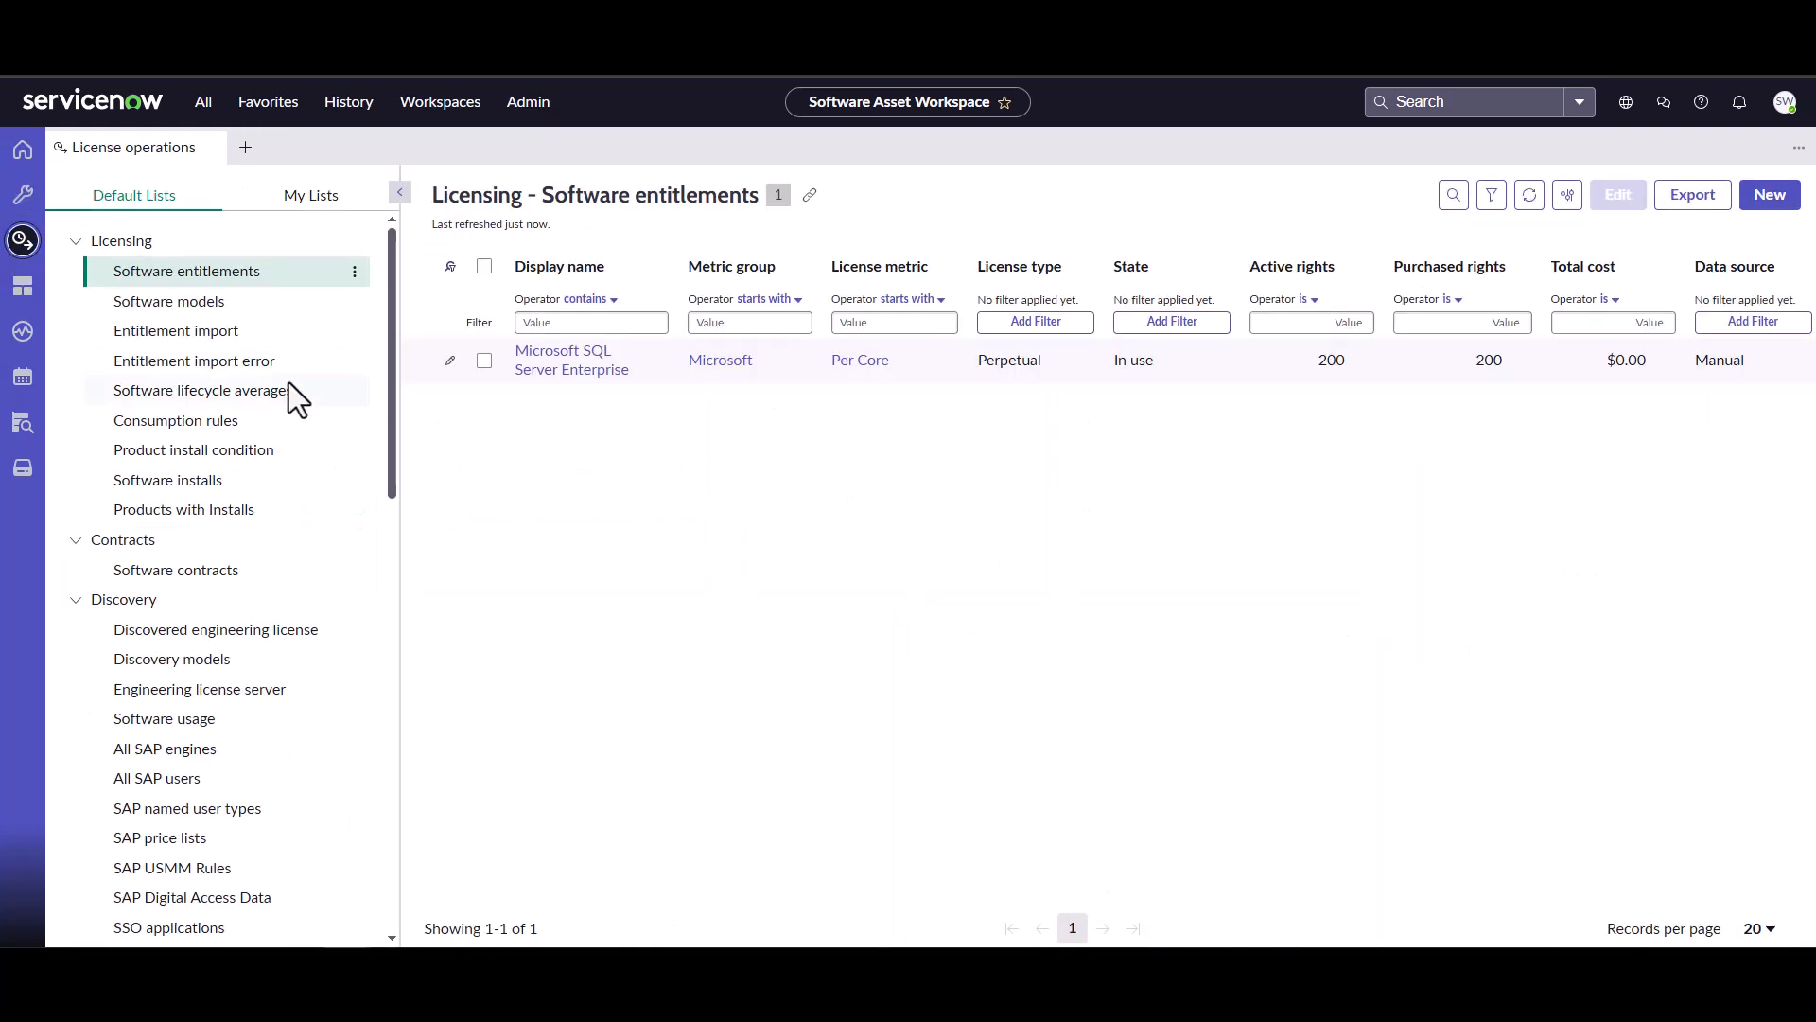
pyautogui.scroll(-5, 288, 382)
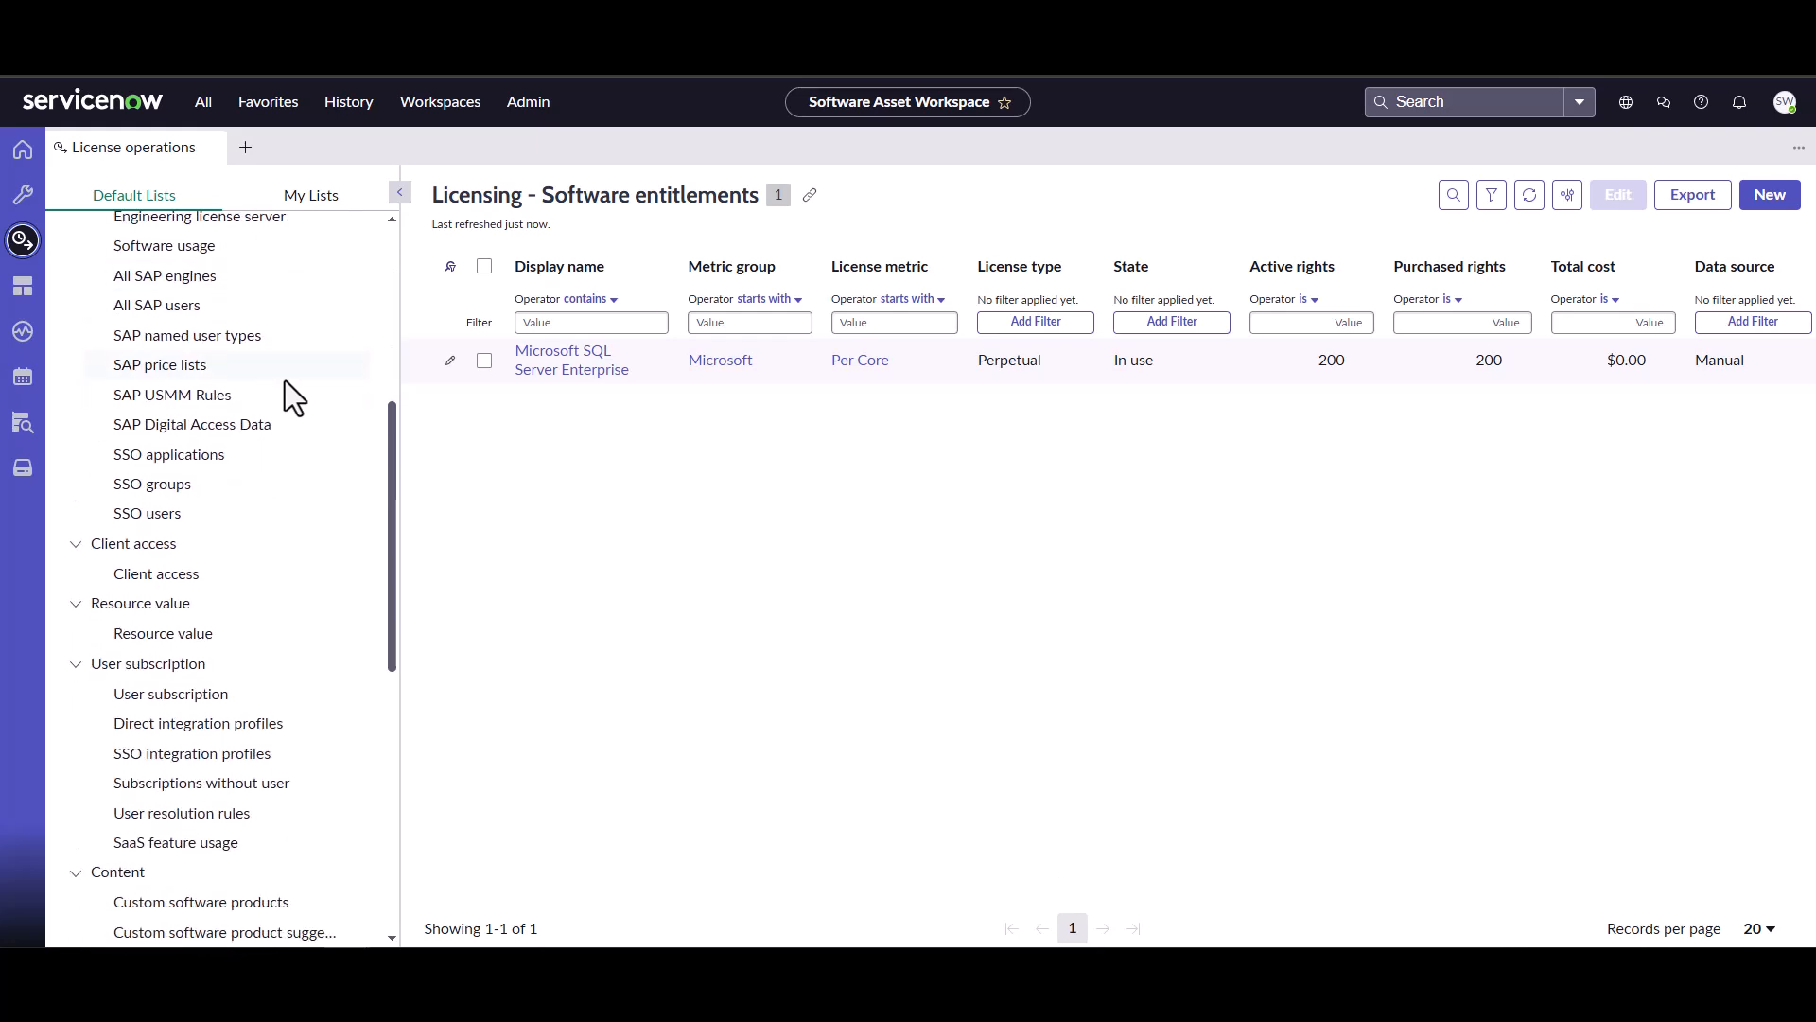
pyautogui.click(214, 724)
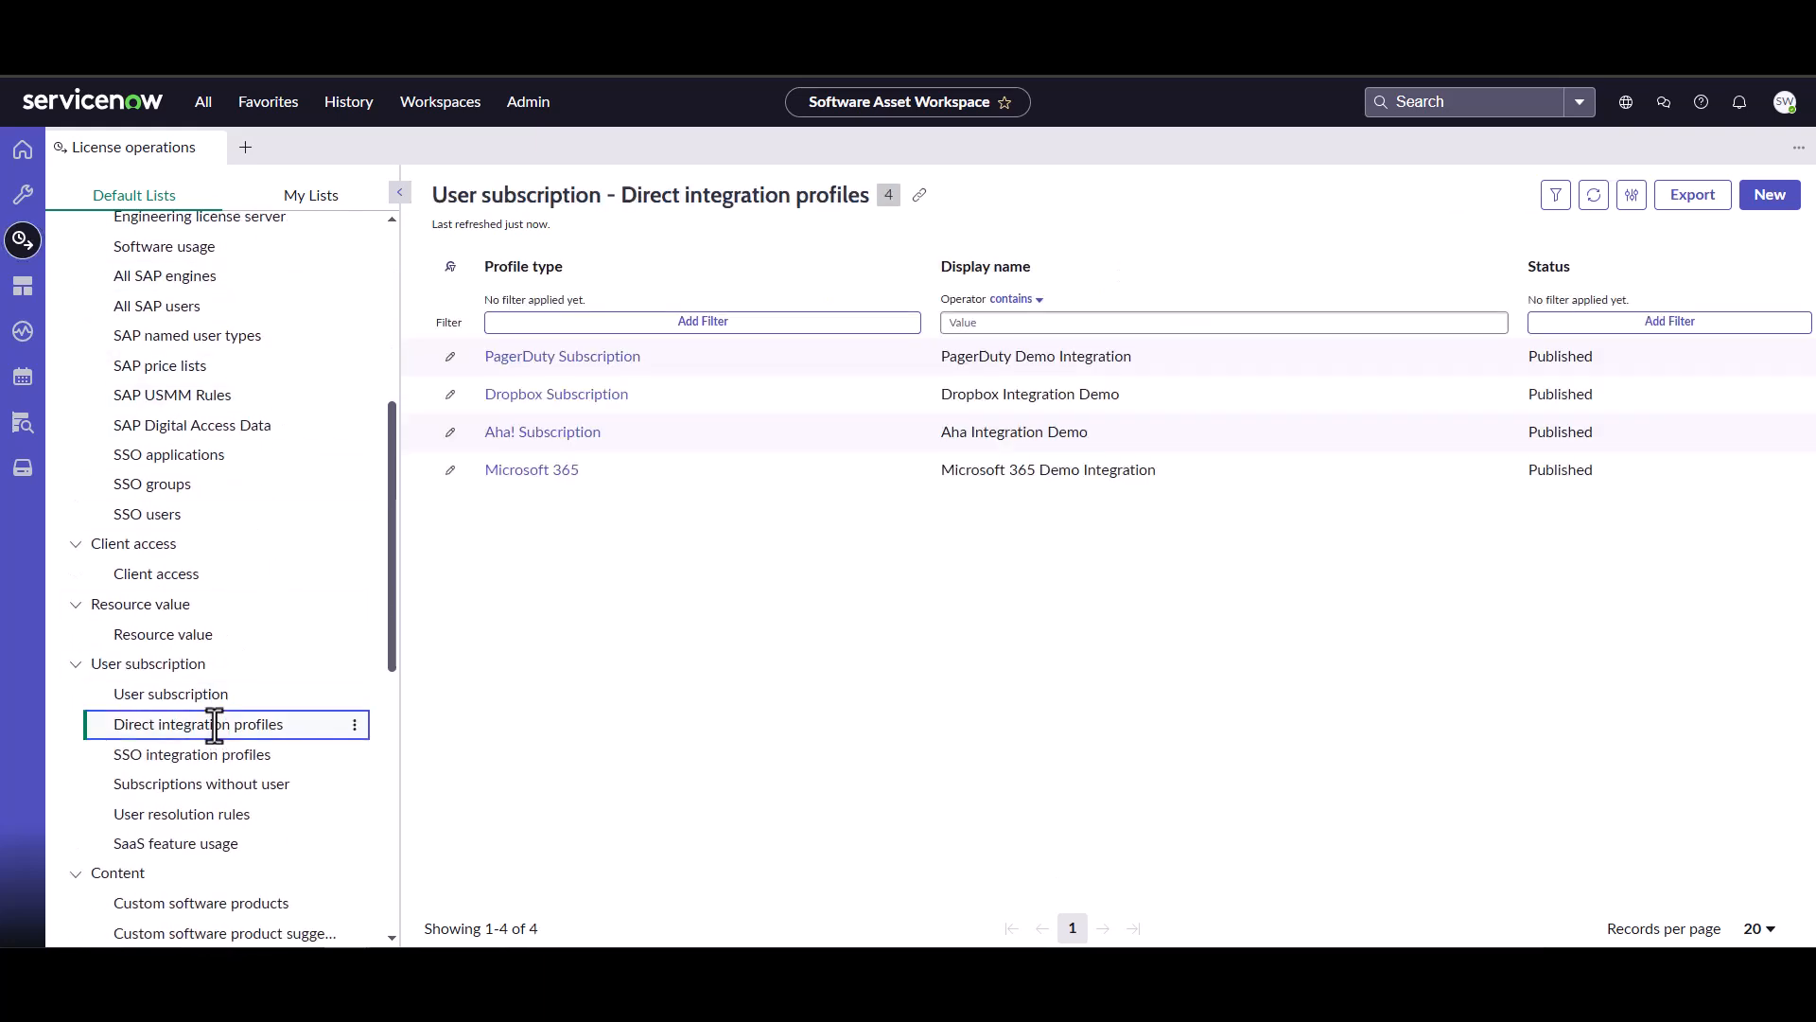
# Create a new direct integration profile of type Box.
pyautogui.click(1755, 196)
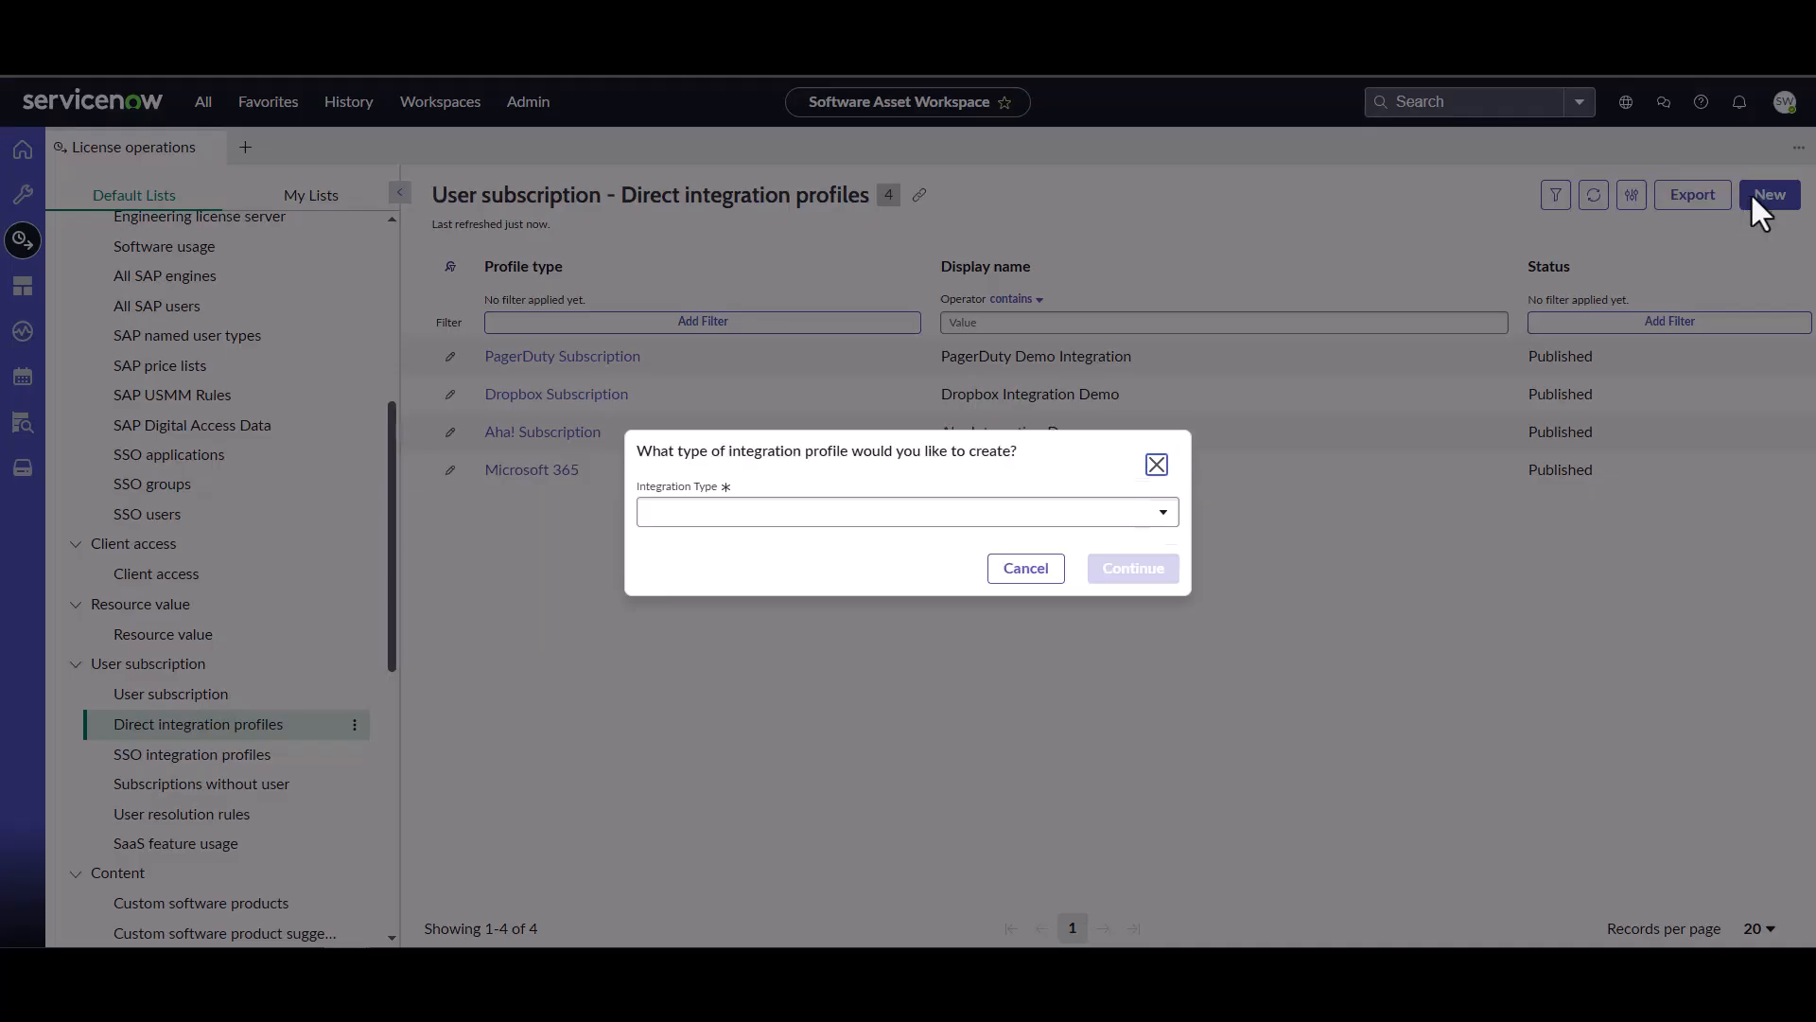
pyautogui.click(1026, 512)
pyautogui.write('box')
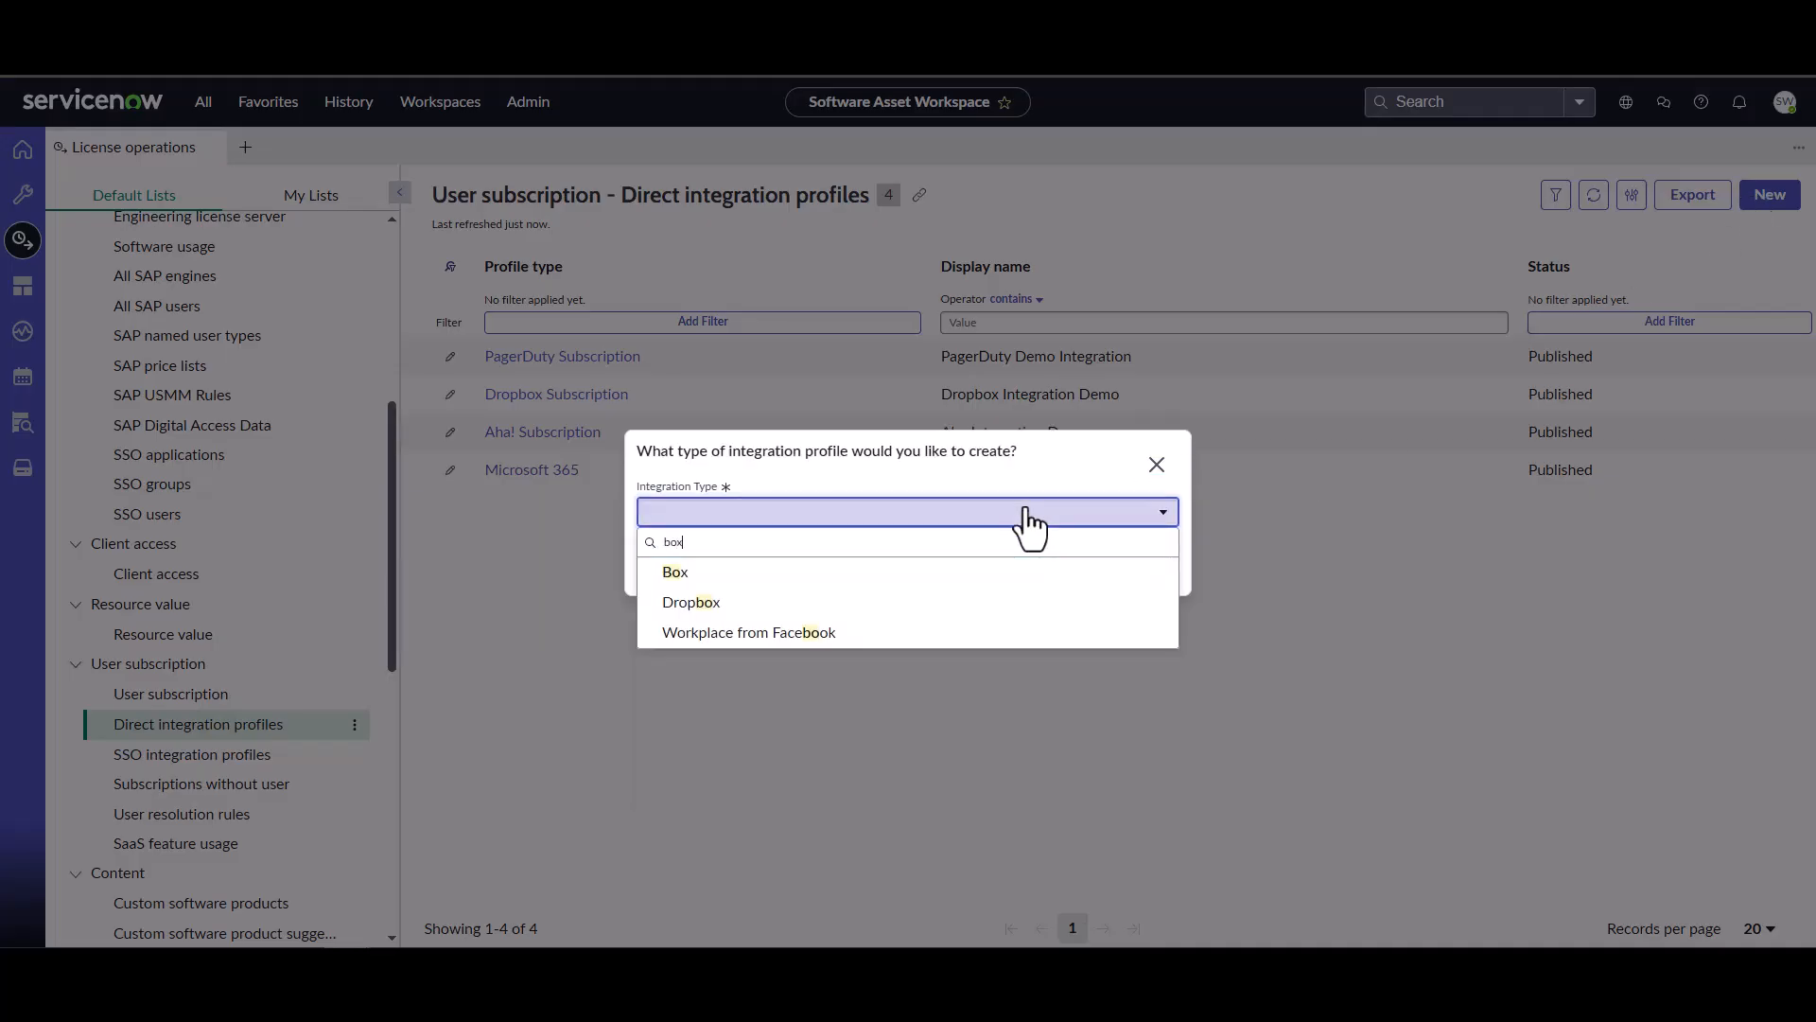
pyautogui.click(837, 579)
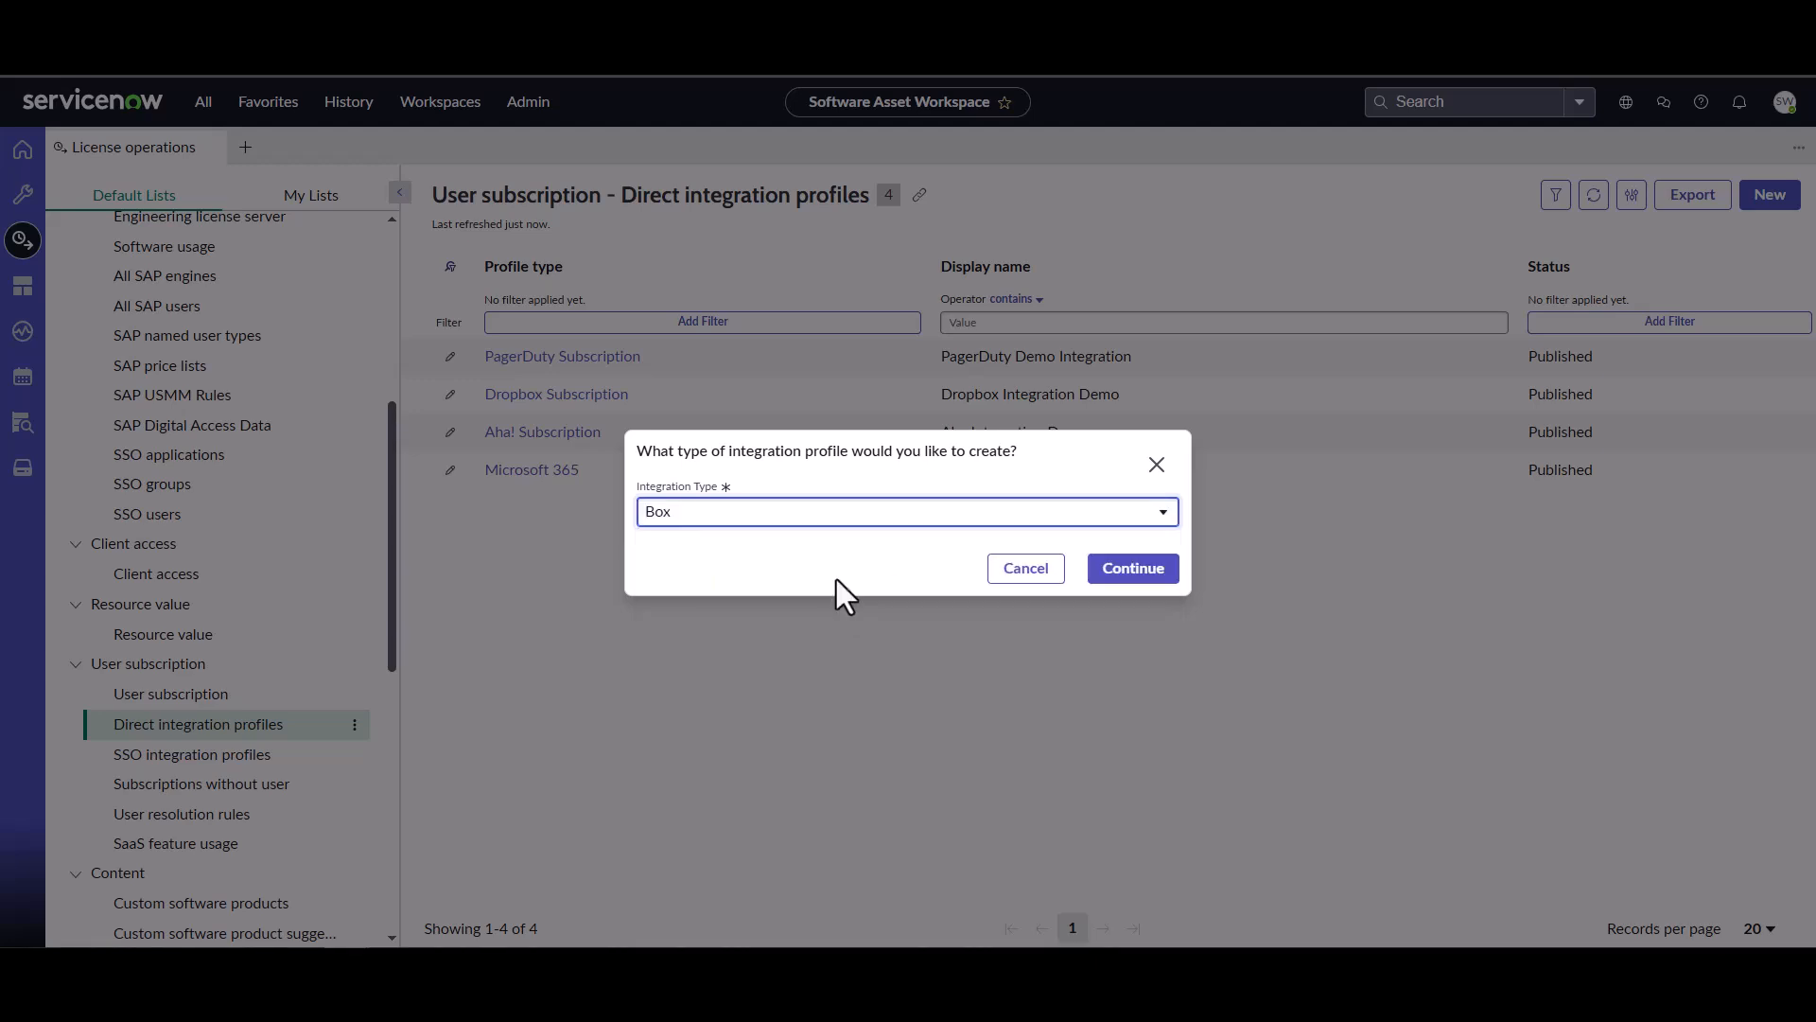
pyautogui.click(1143, 577)
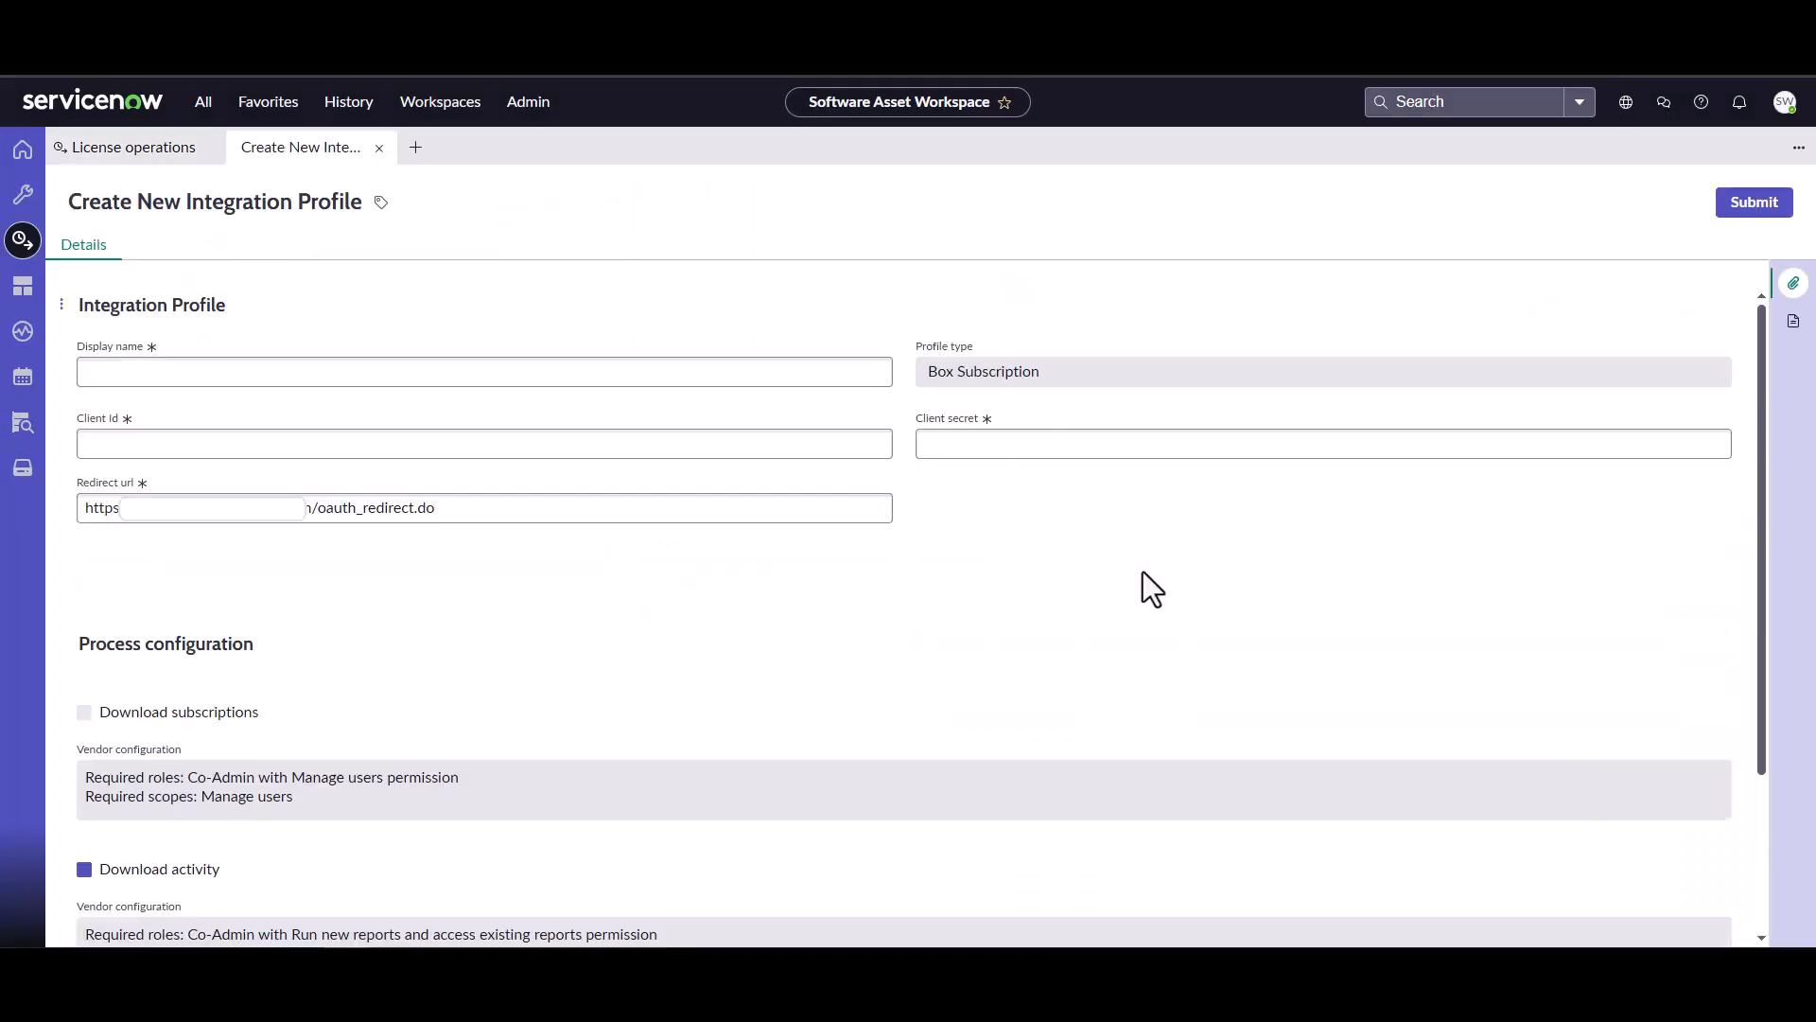
# Set the profile's display name to "Box Demo Integration".
pyautogui.click(422, 371)
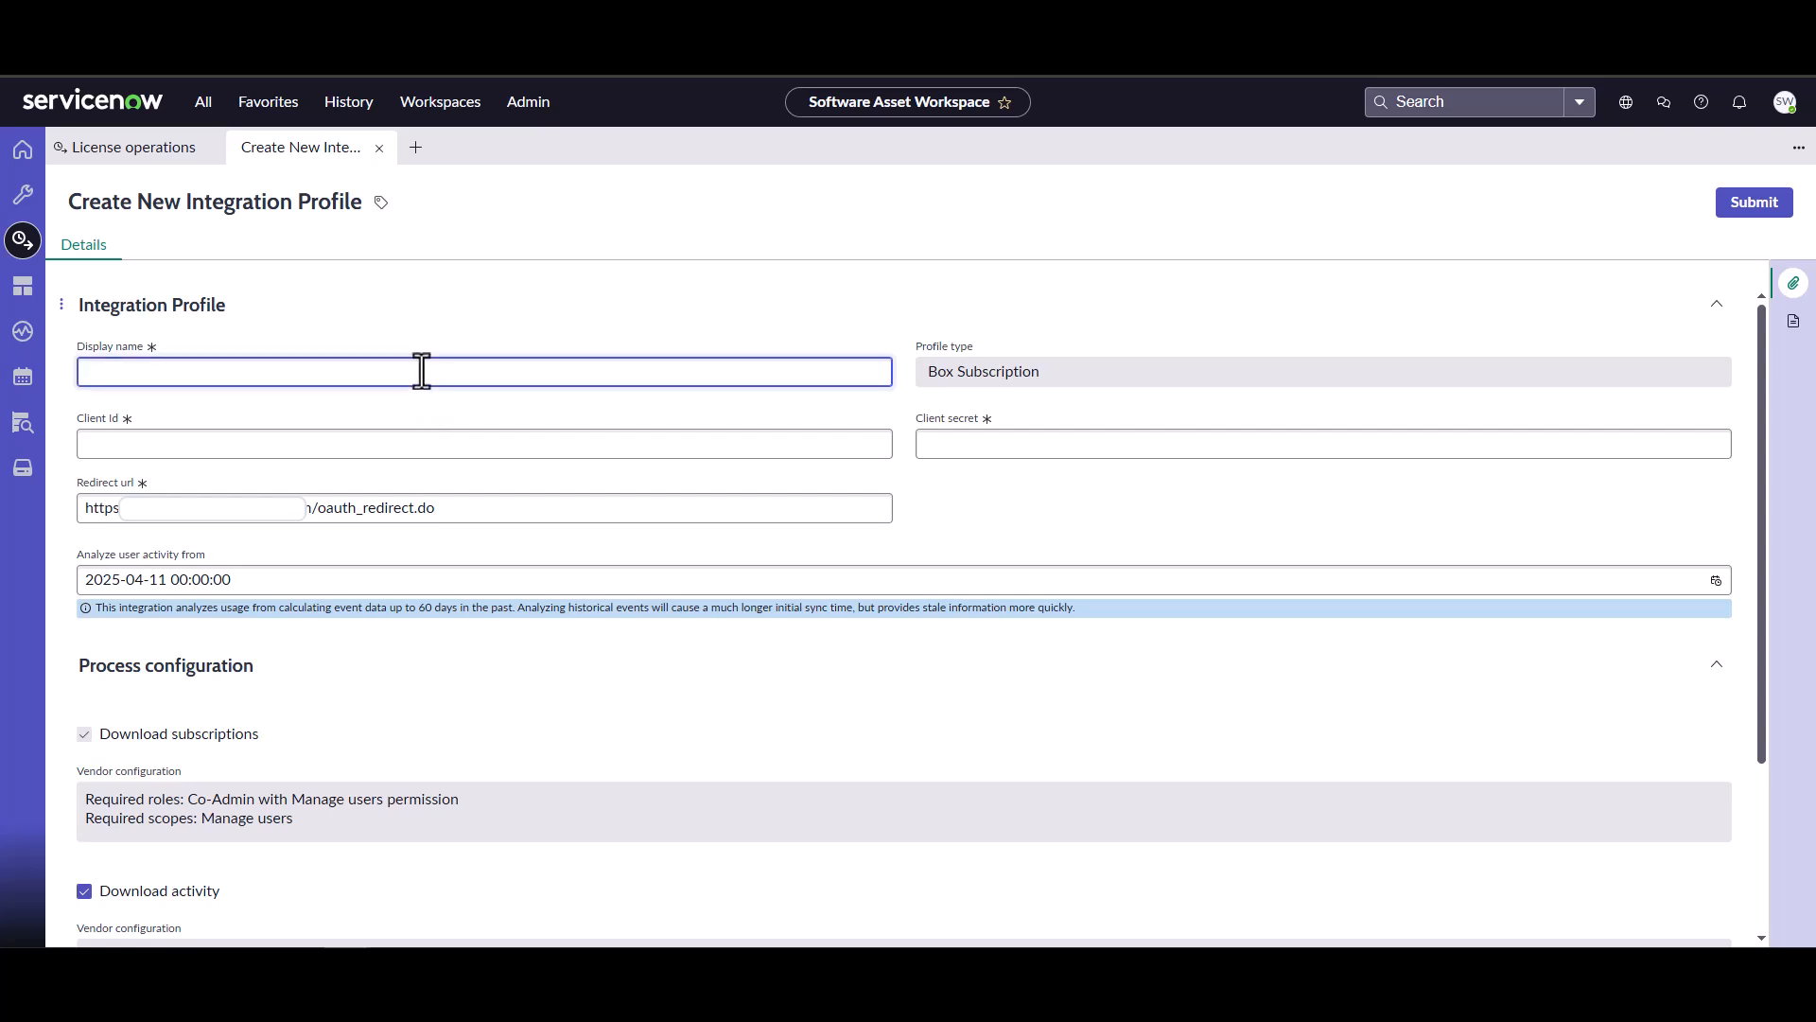
pyautogui.write('Box Demo Integration')
pyautogui.press('Tab')
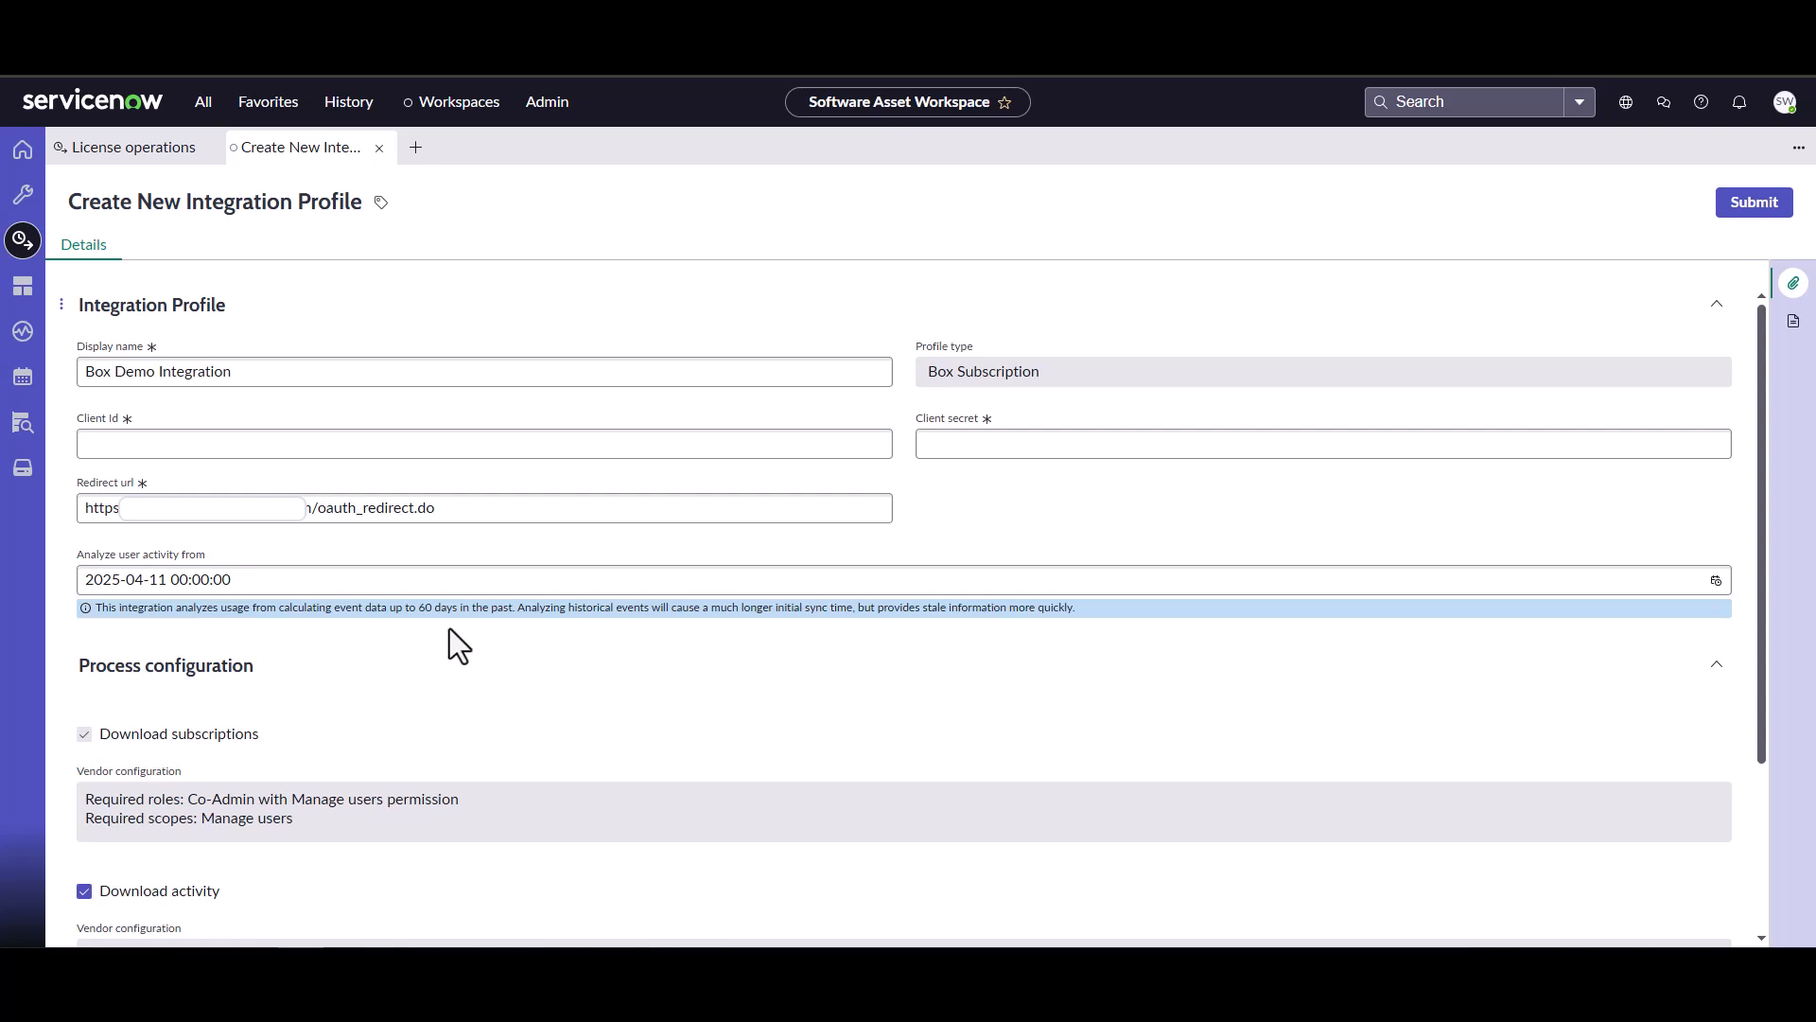
# Paste the Box app's client ID and client secret into the integration profile.
pyautogui.click(286, 439)
pyautogui.hotkey('ctrl', 'v')
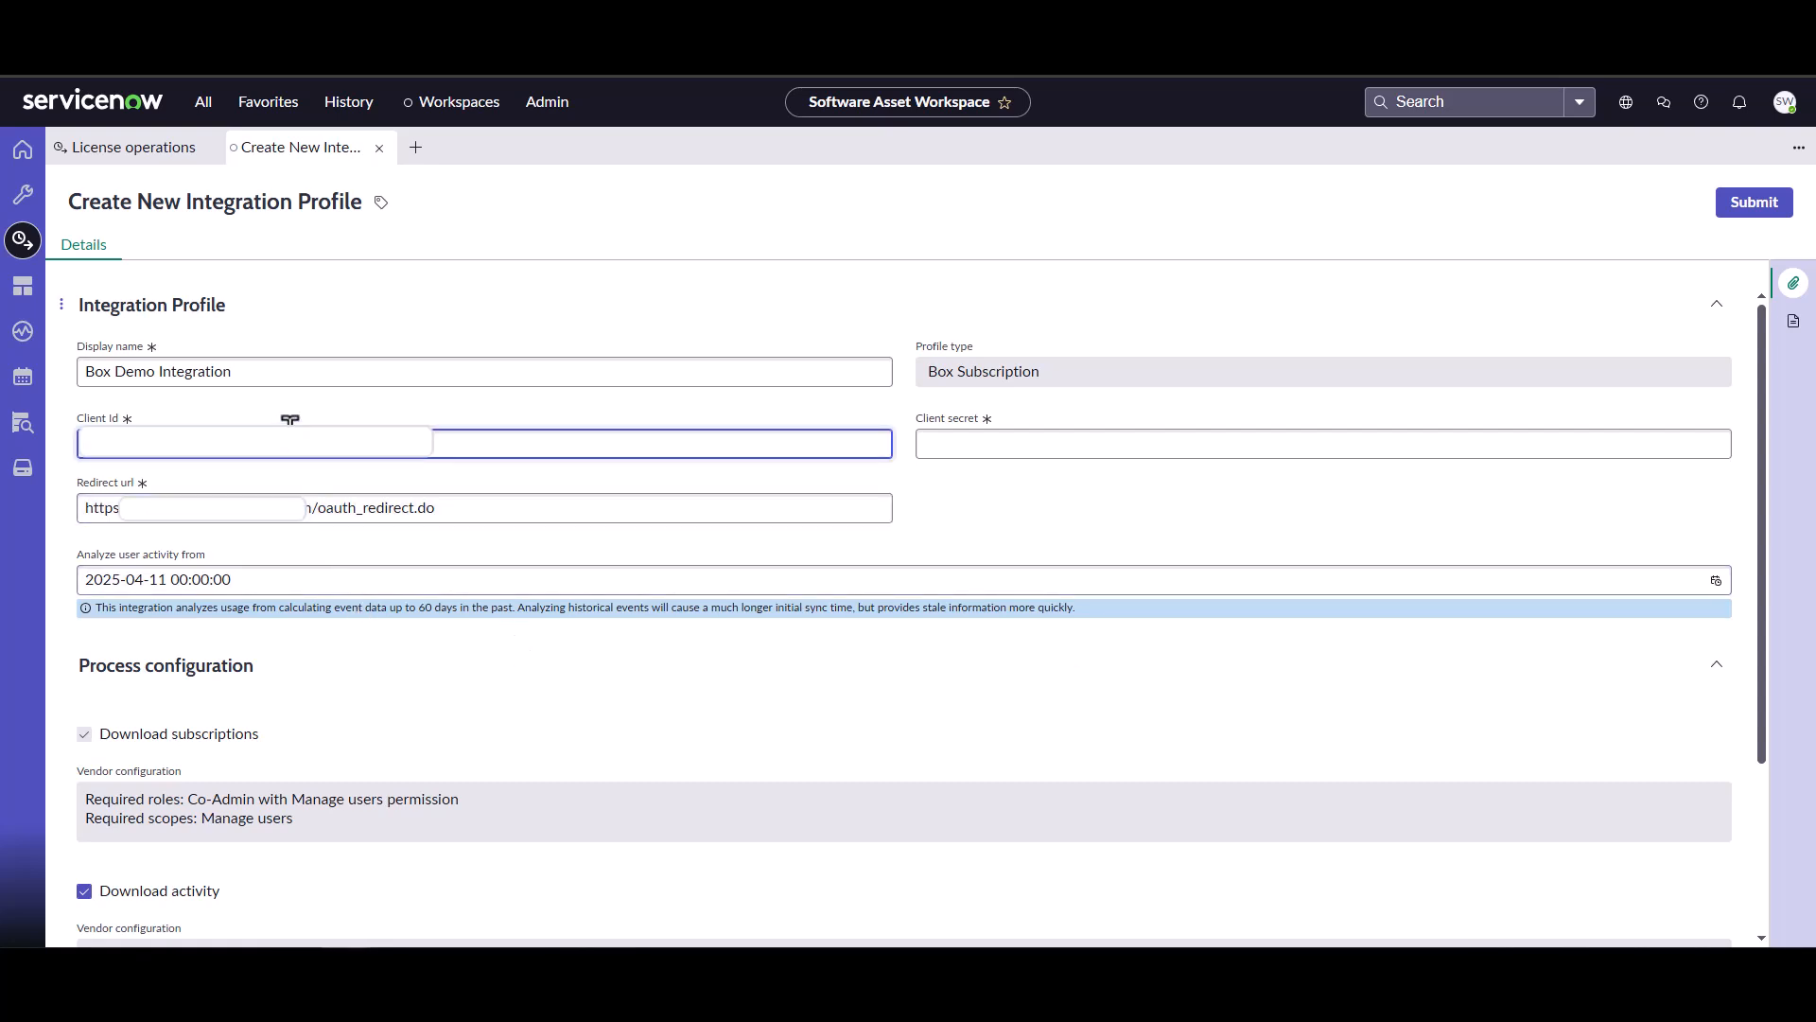
pyautogui.click(346, 946)
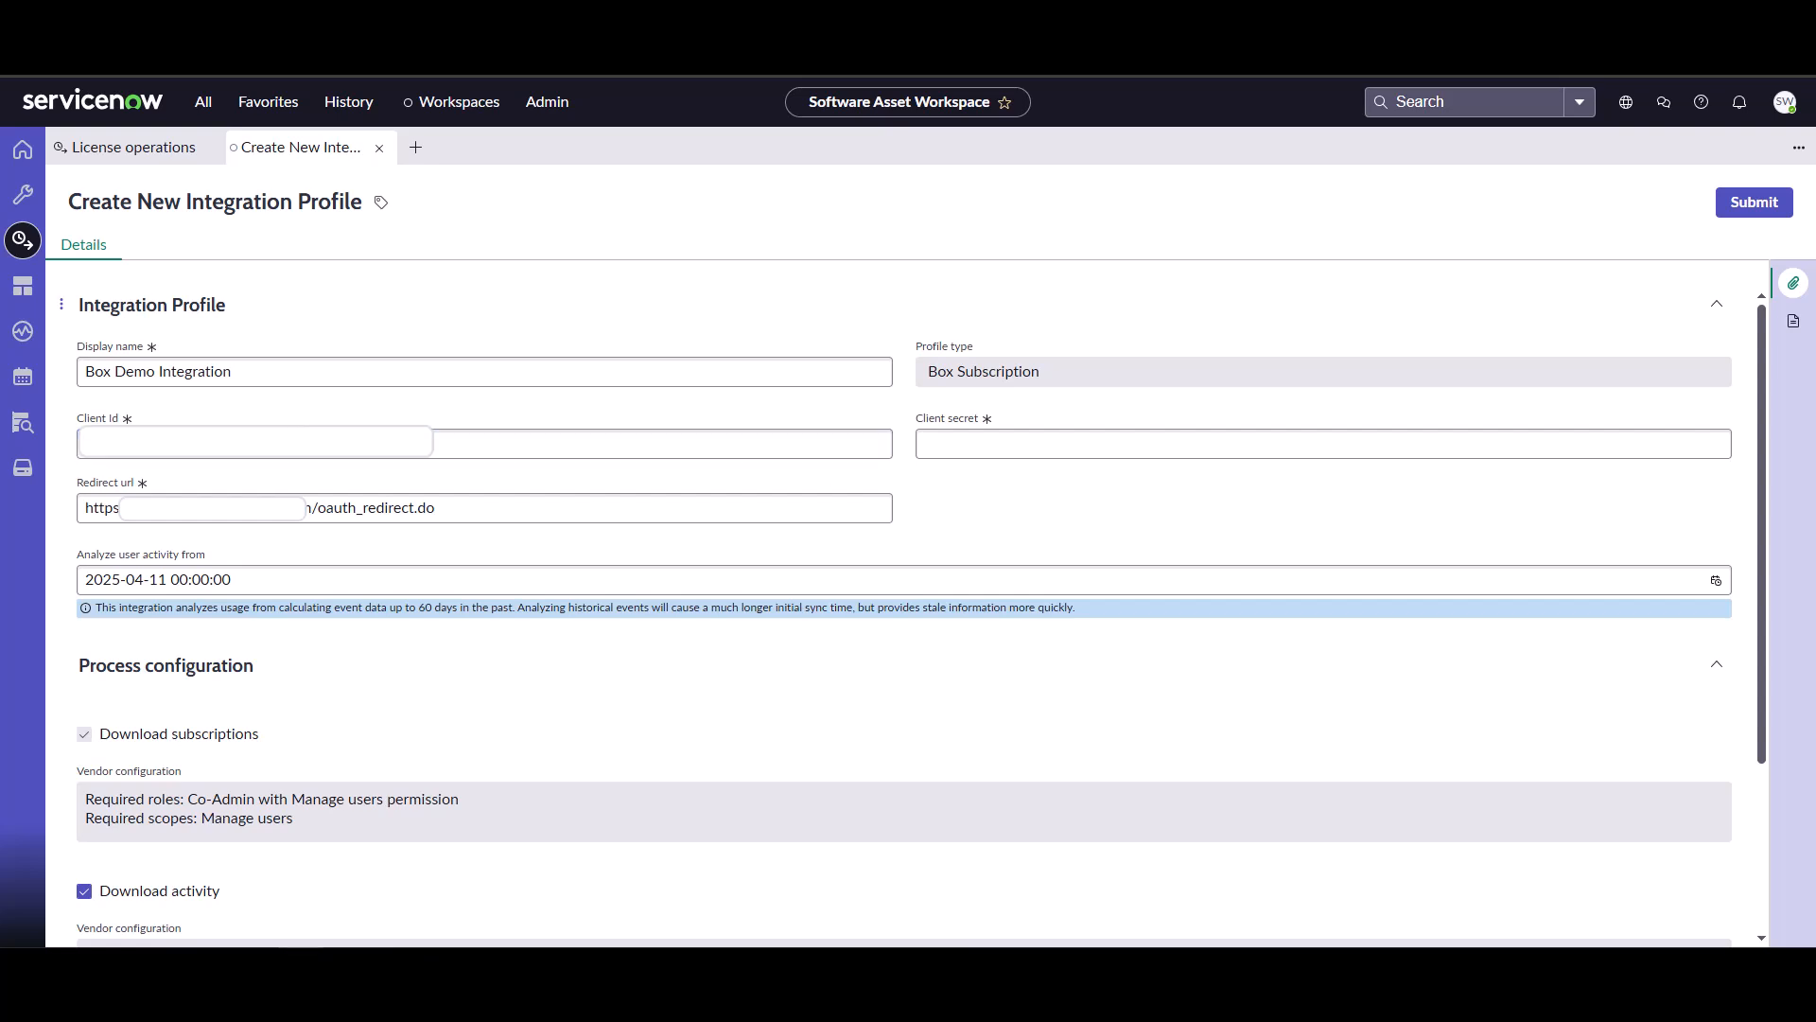
pyautogui.click(1095, 453)
pyautogui.hotkey('ctrl', 'v')
pyautogui.click(133, 579)
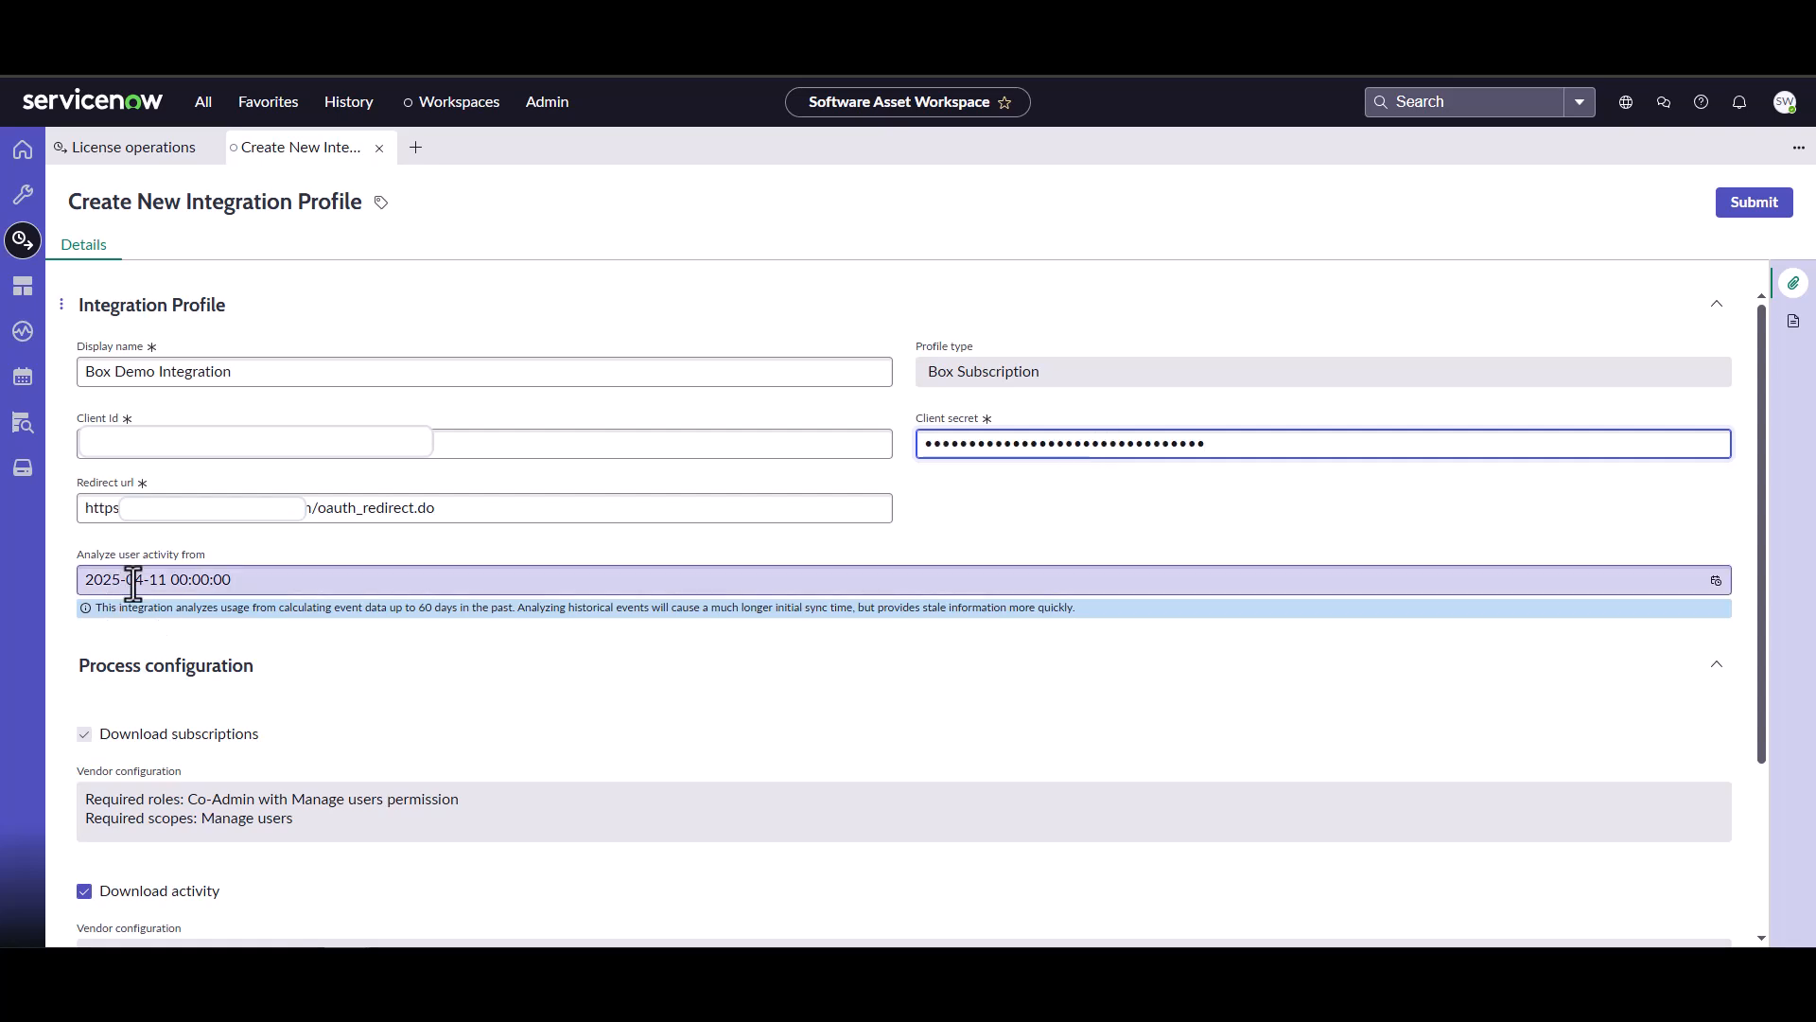
pyautogui.press('Delete')
pyautogui.write('3')
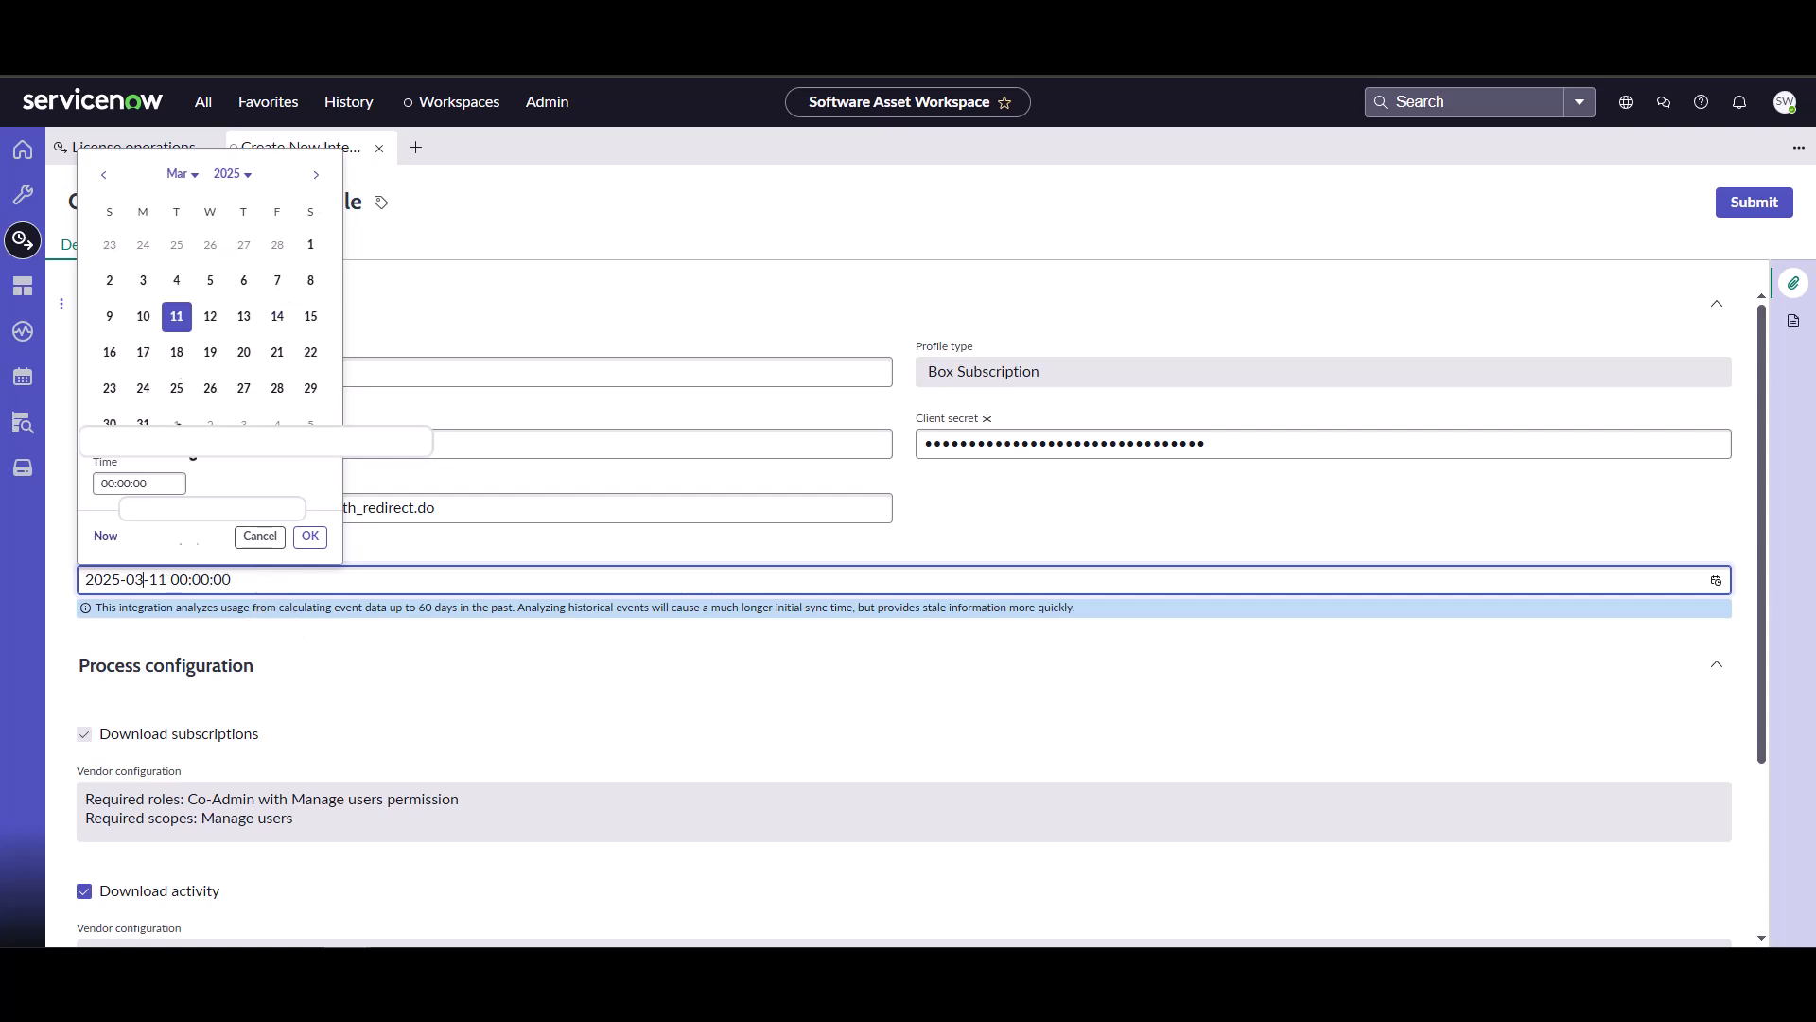
pyautogui.click(311, 246)
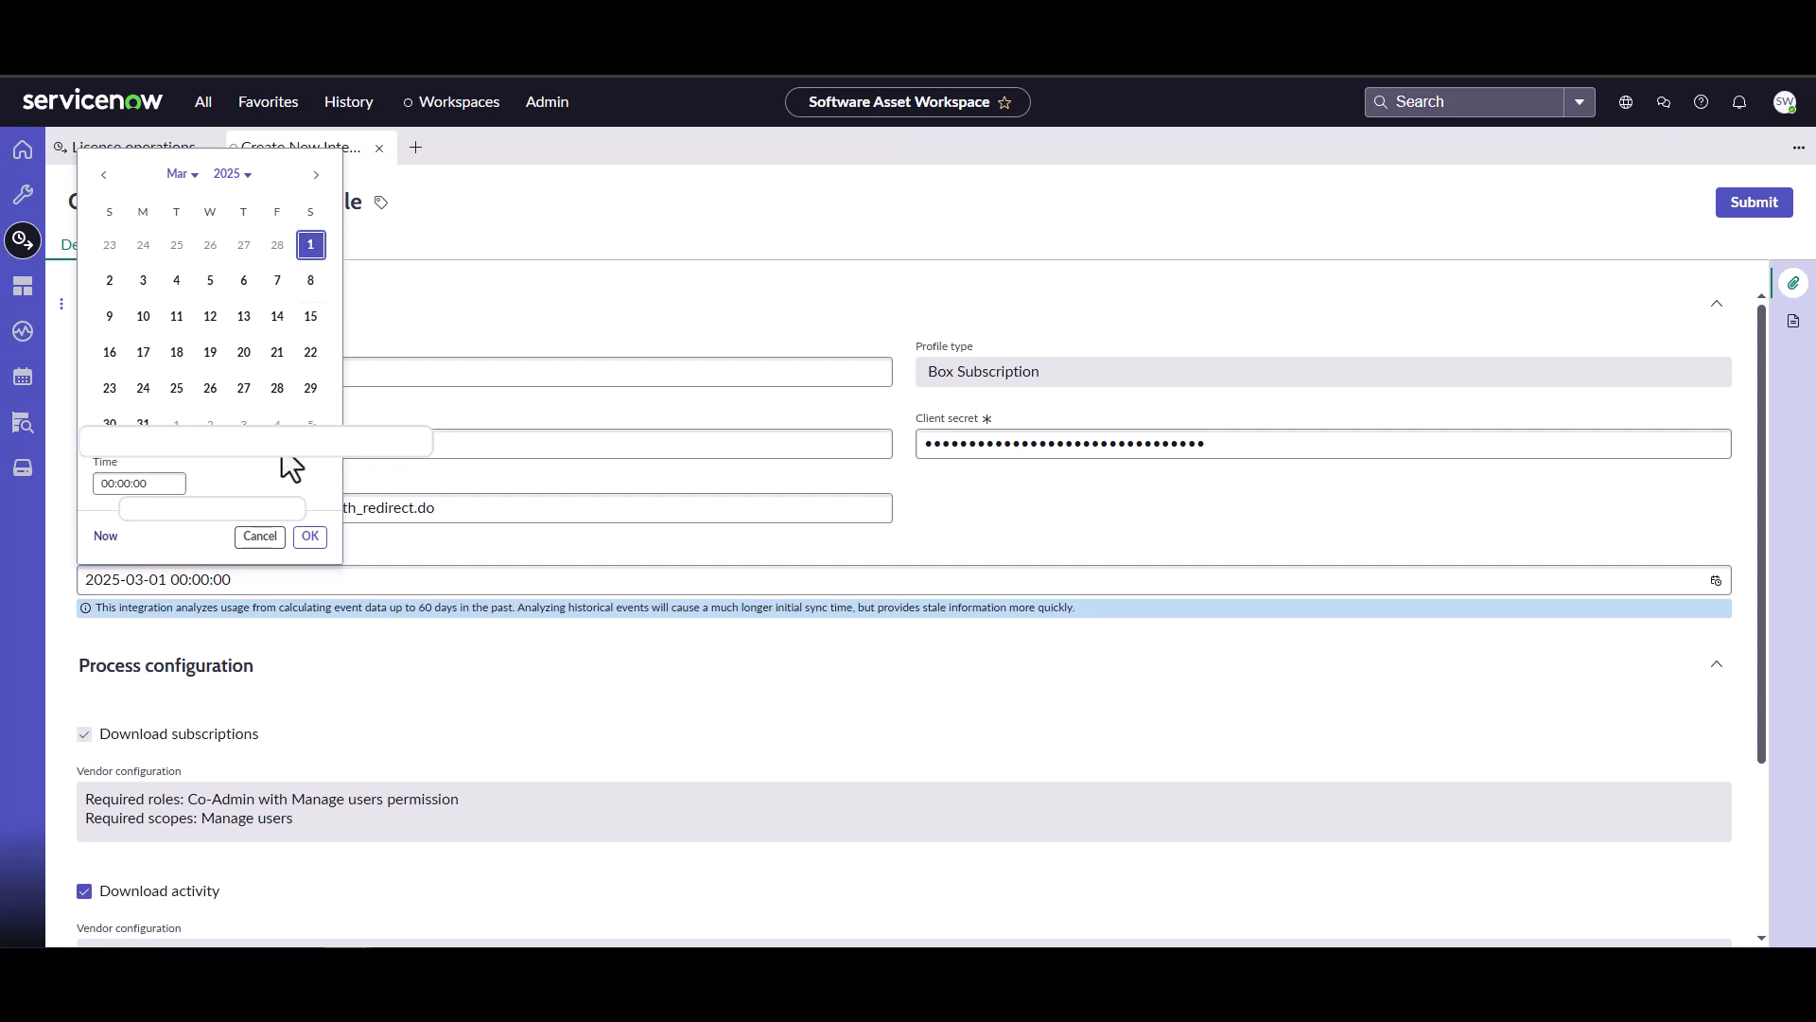
pyautogui.click(310, 536)
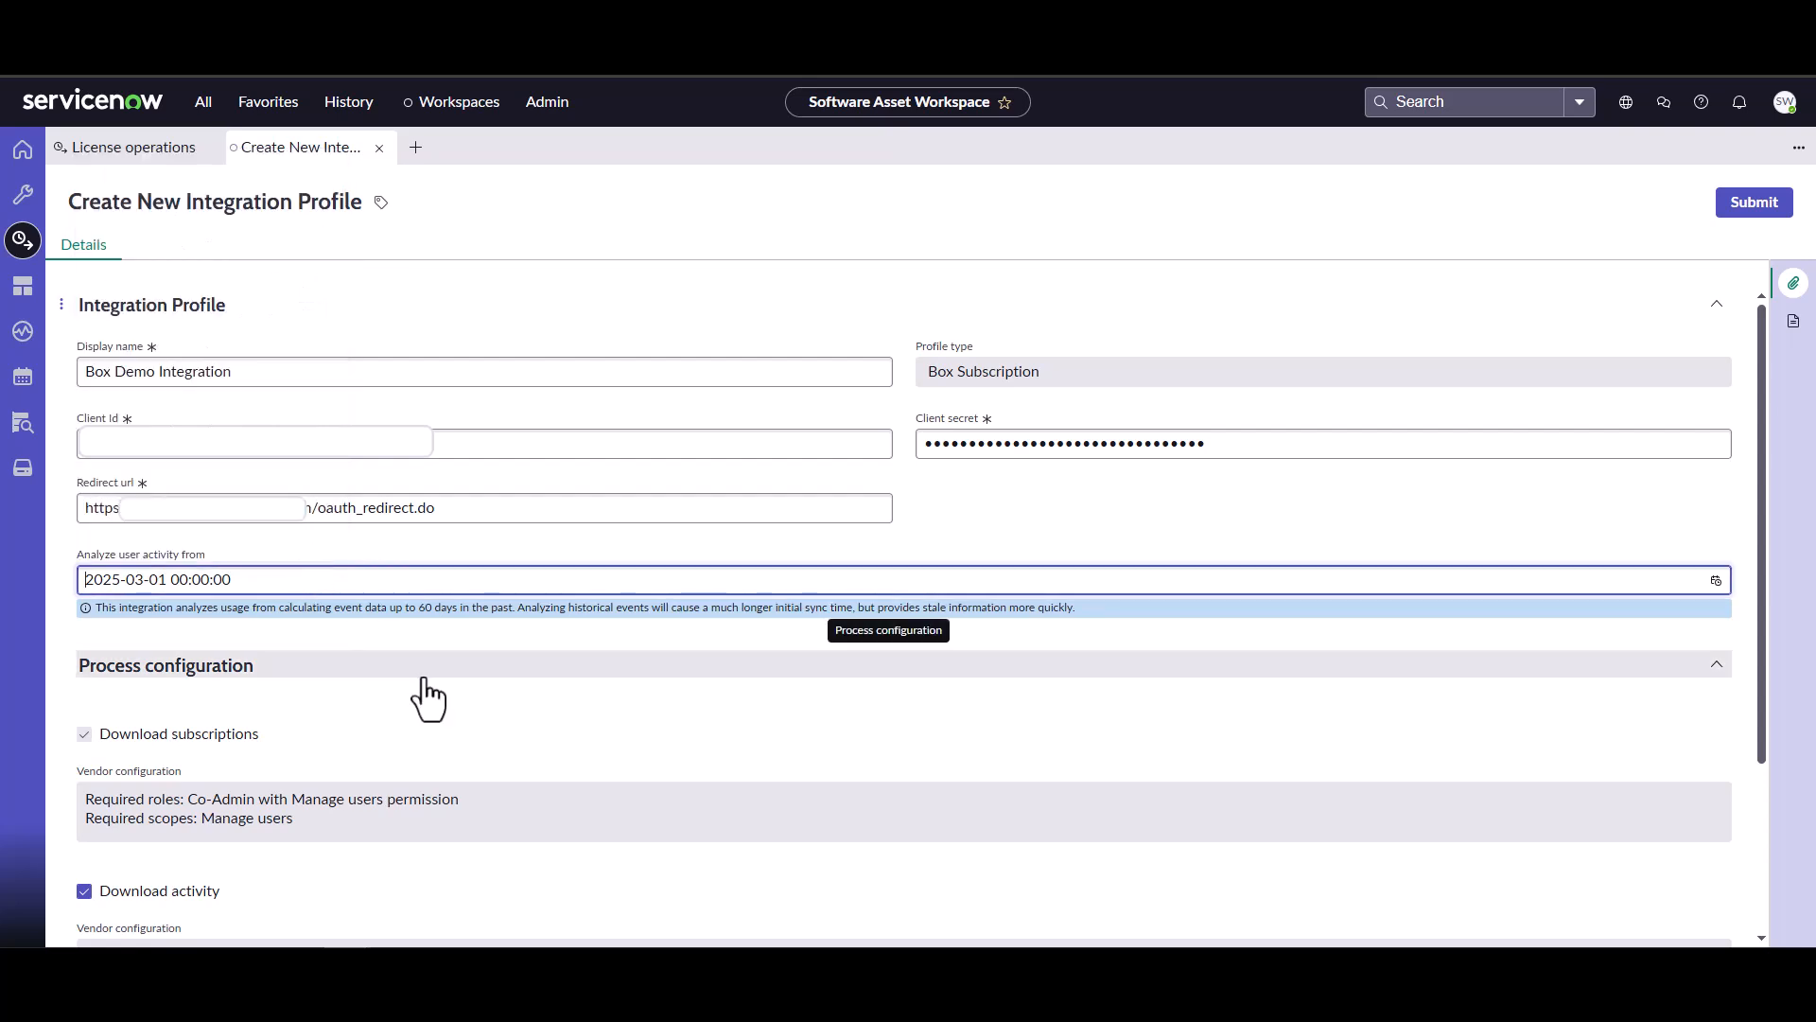
# Enable Reclaim subscriptions in the process configuration and submit the new integration profile.
pyautogui.scroll(-2, 428, 698)
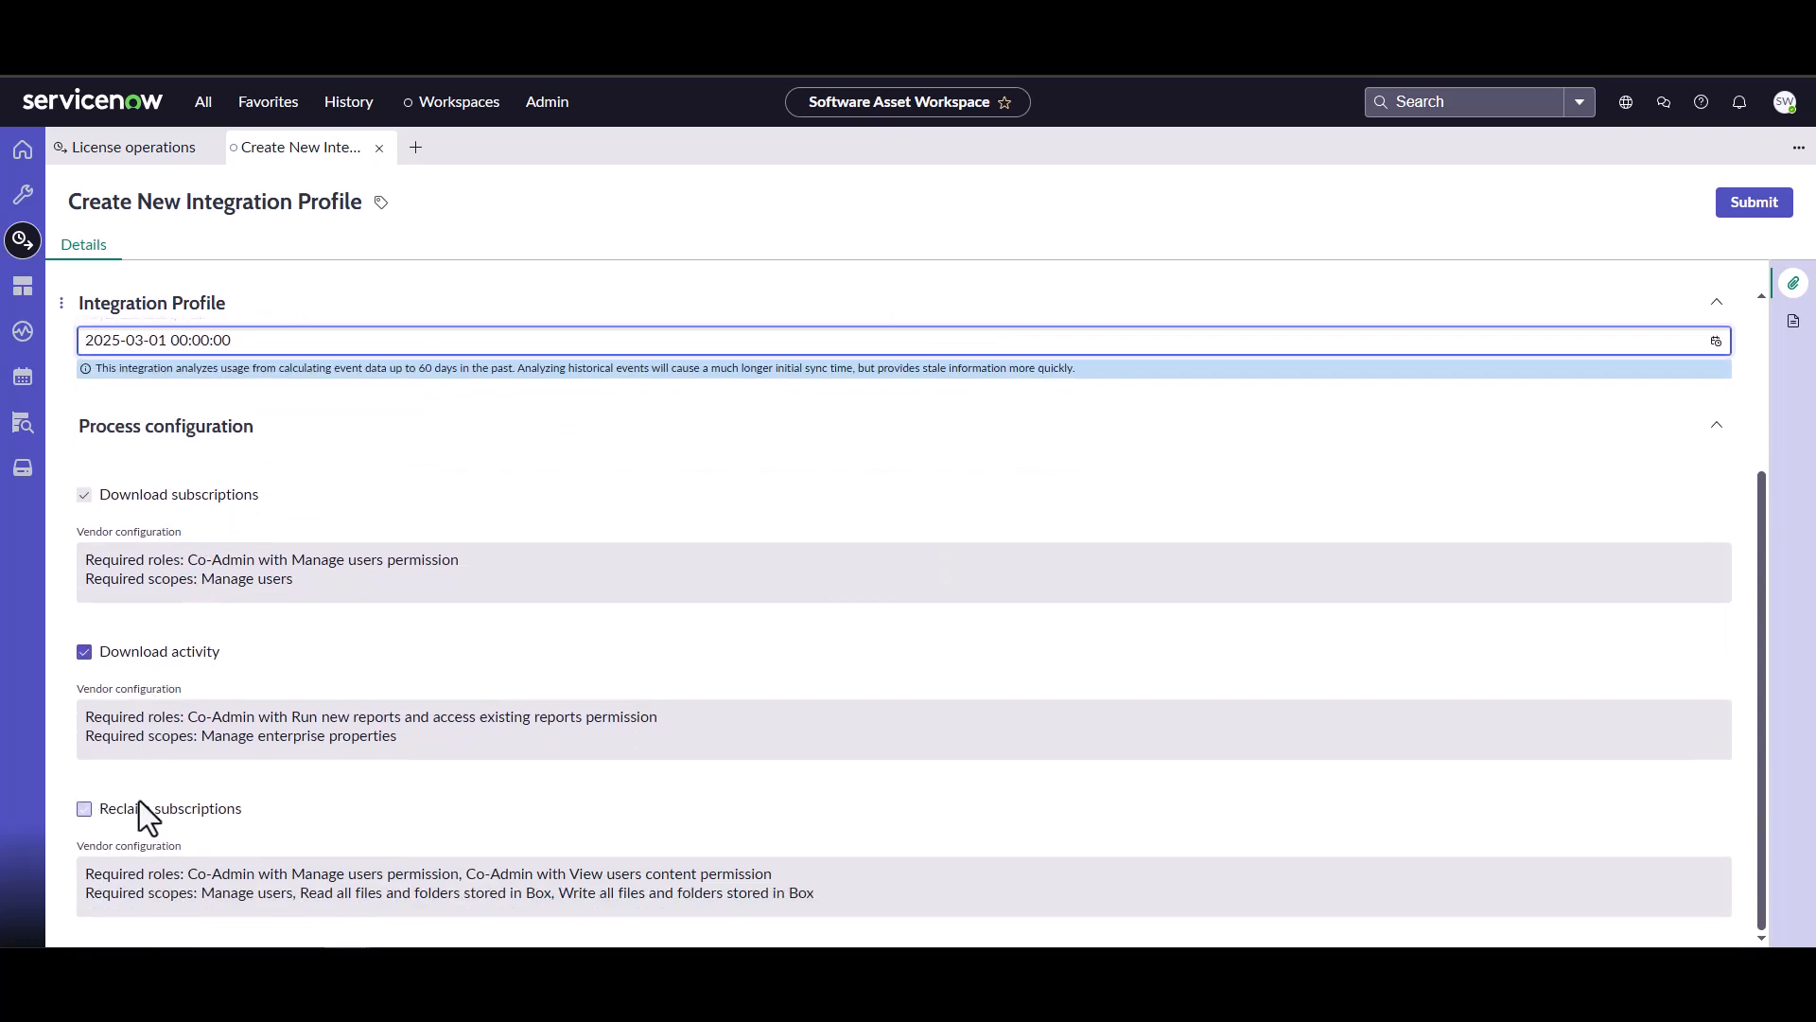
pyautogui.click(213, 807)
pyautogui.click(168, 819)
pyautogui.click(1741, 205)
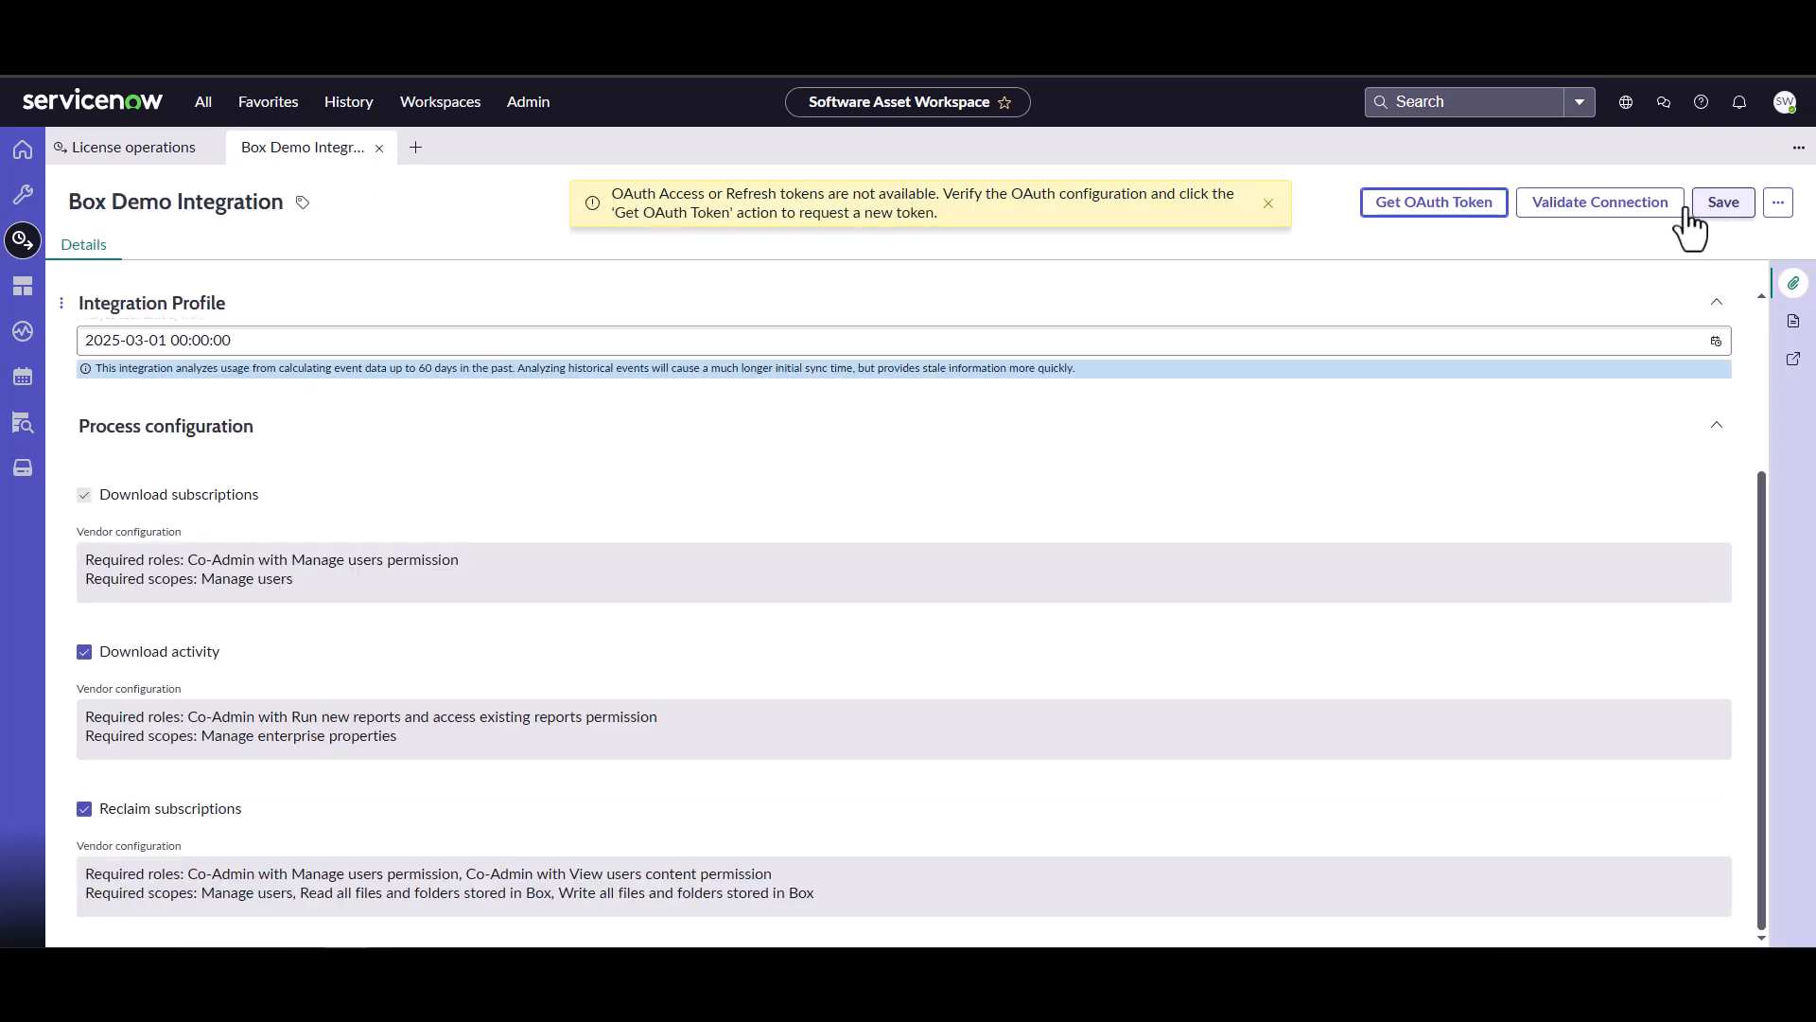
# Request an OAuth token for the profile and grant the app access to Box.
pyautogui.scroll(2, 1188, 503)
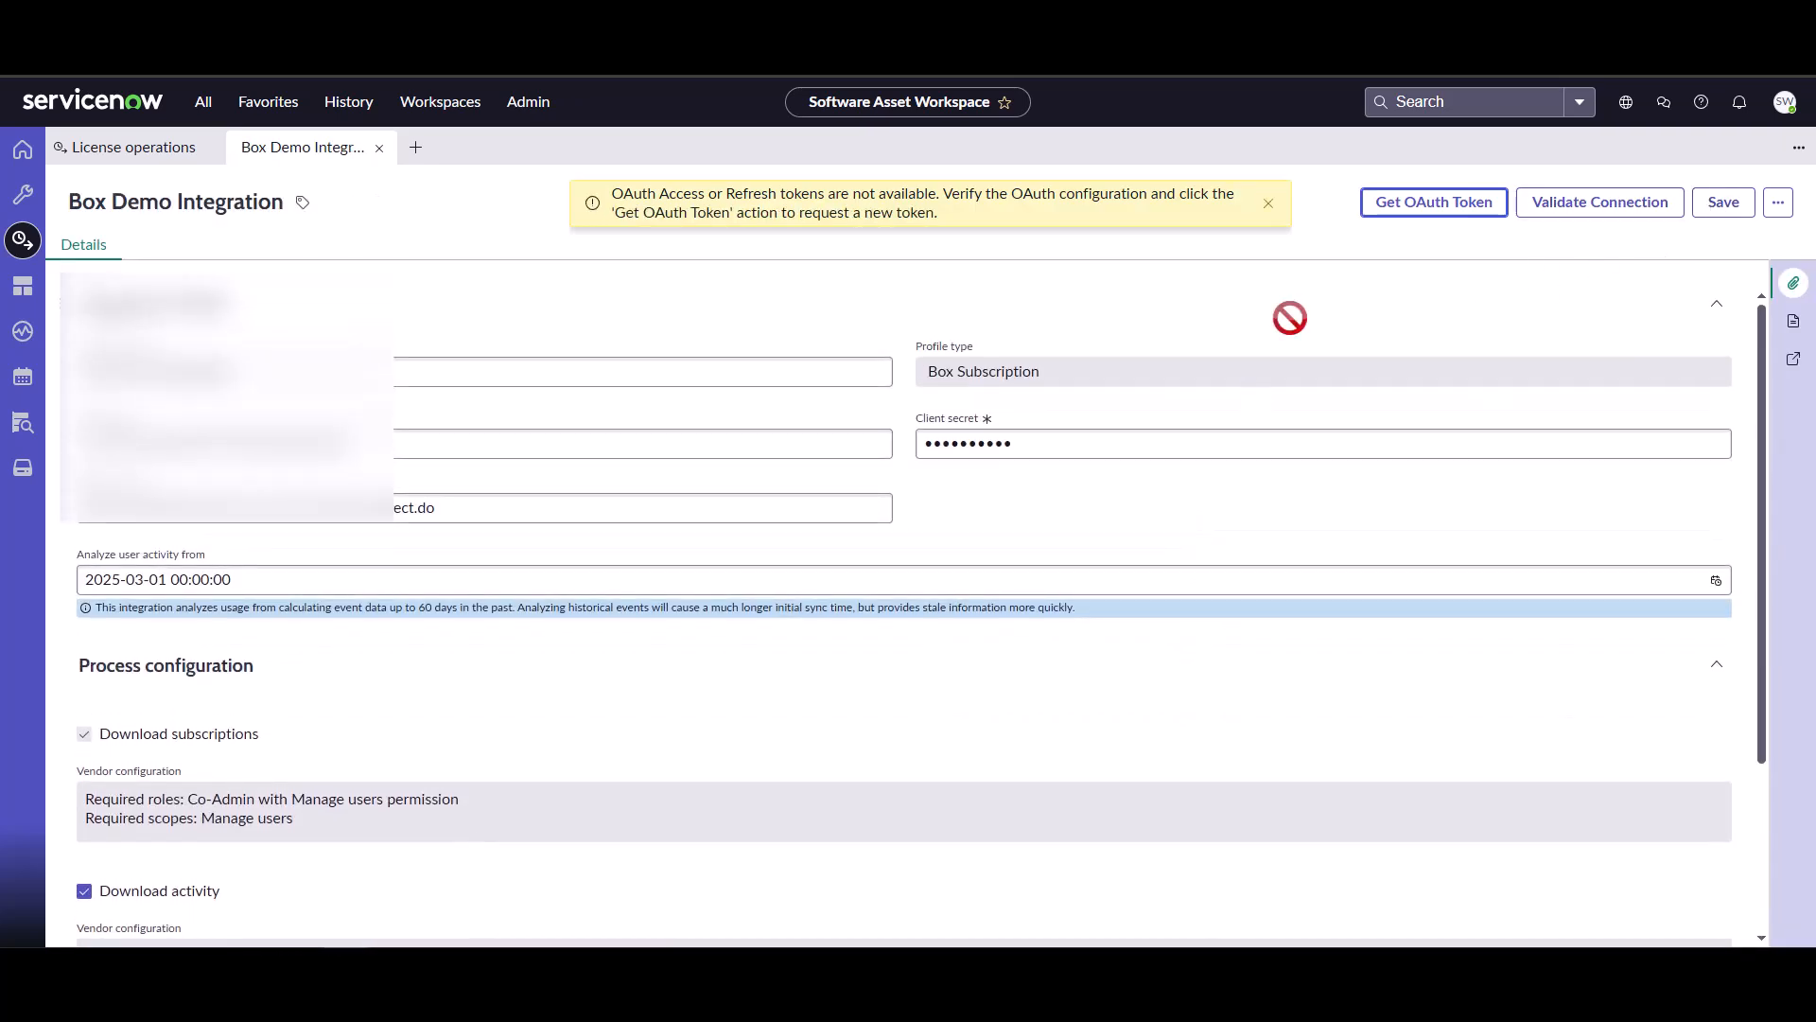
pyautogui.click(1402, 212)
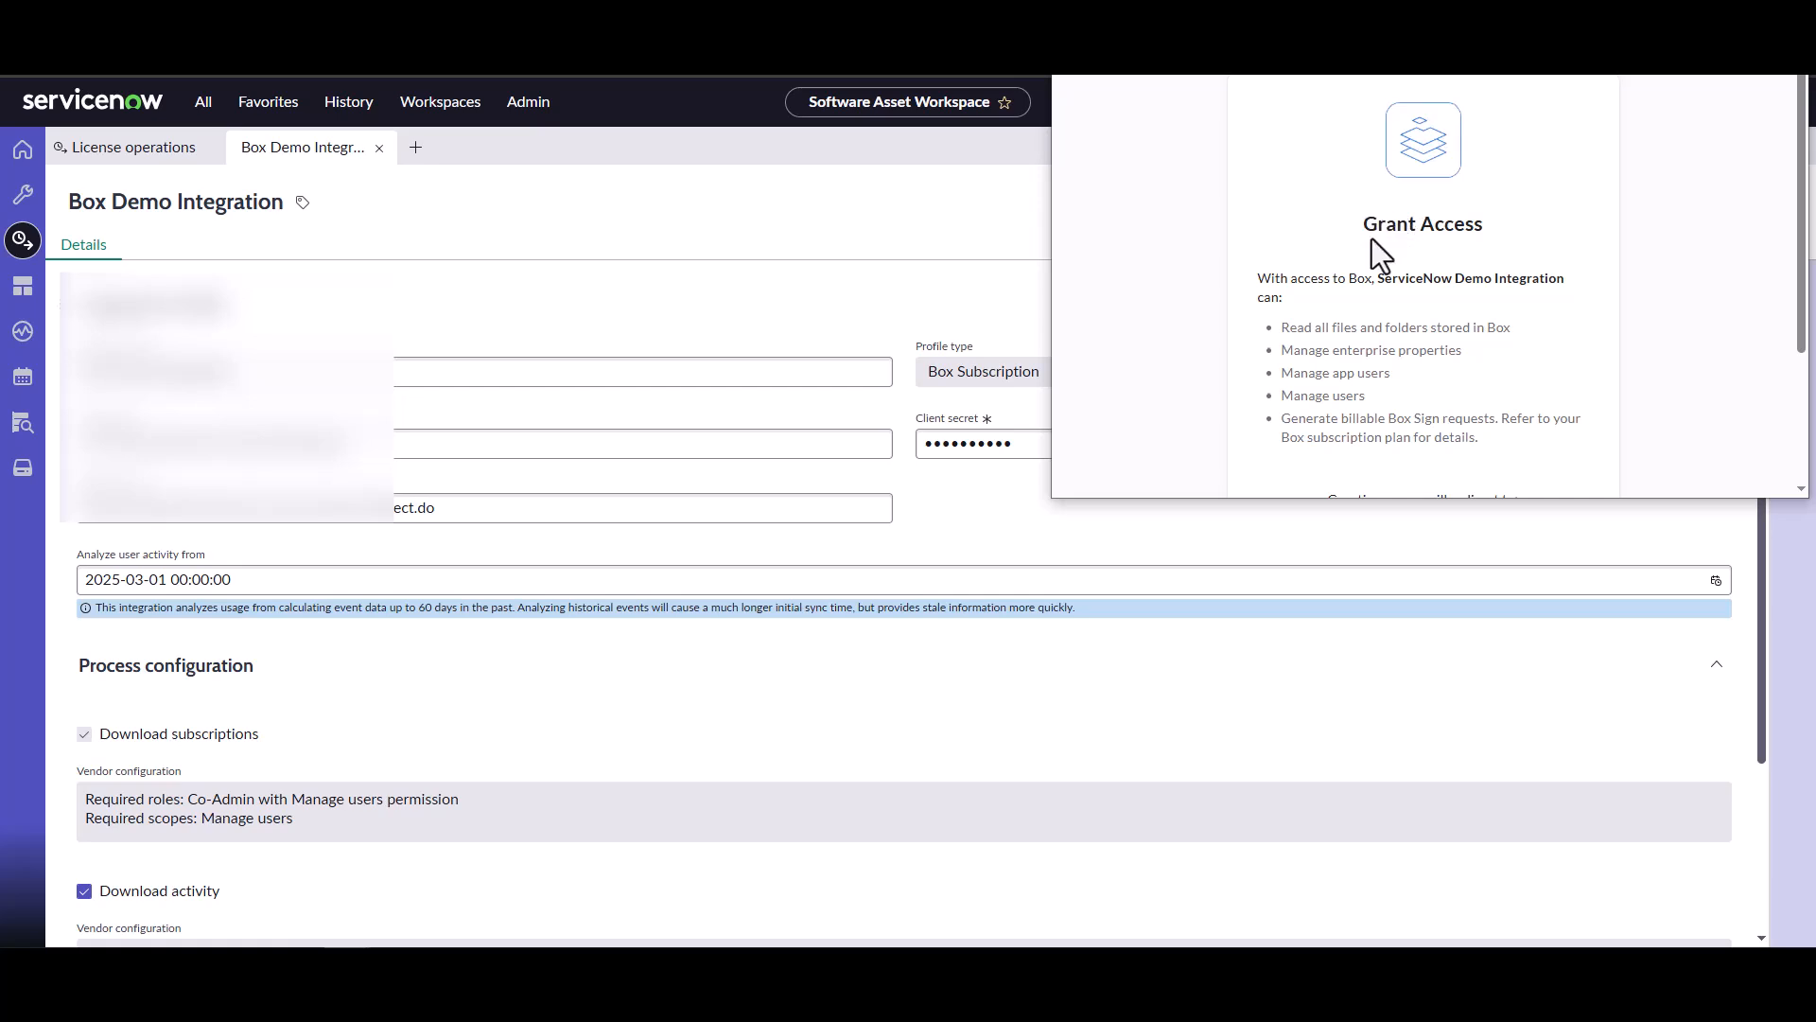
pyautogui.scroll(-1, 1381, 252)
pyautogui.scroll(-1, 1412, 430)
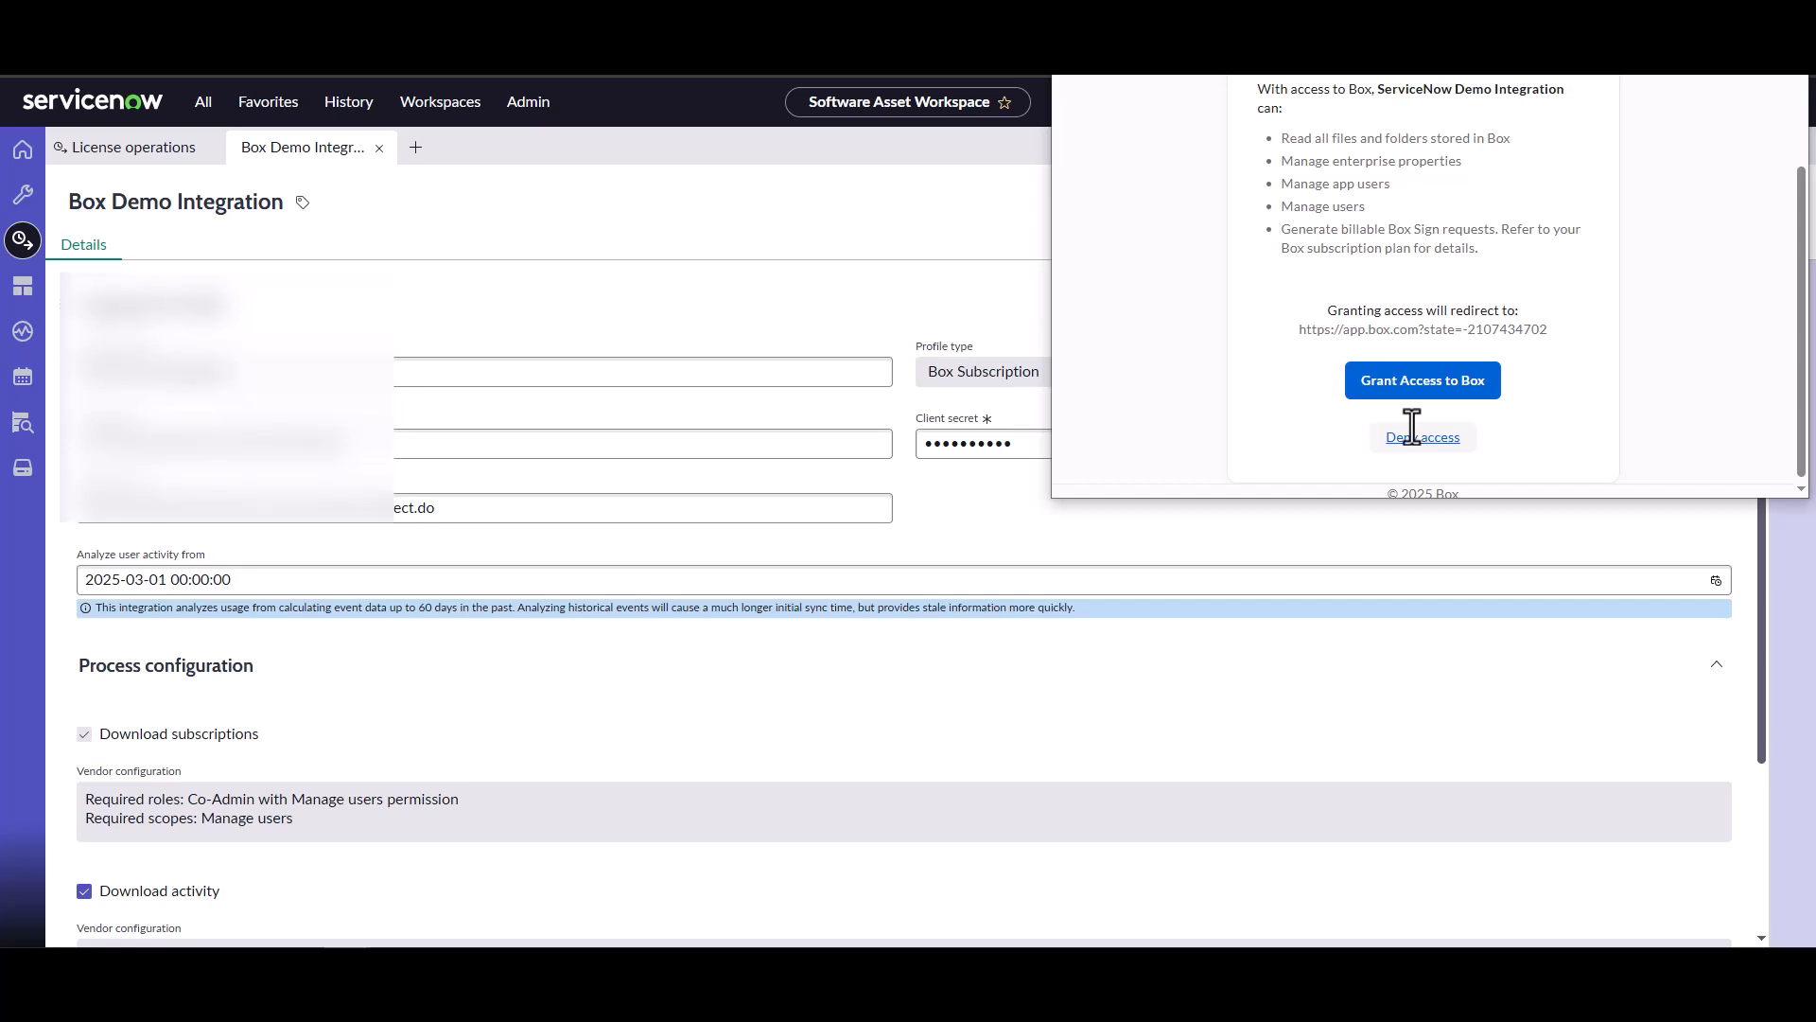
pyautogui.click(1447, 388)
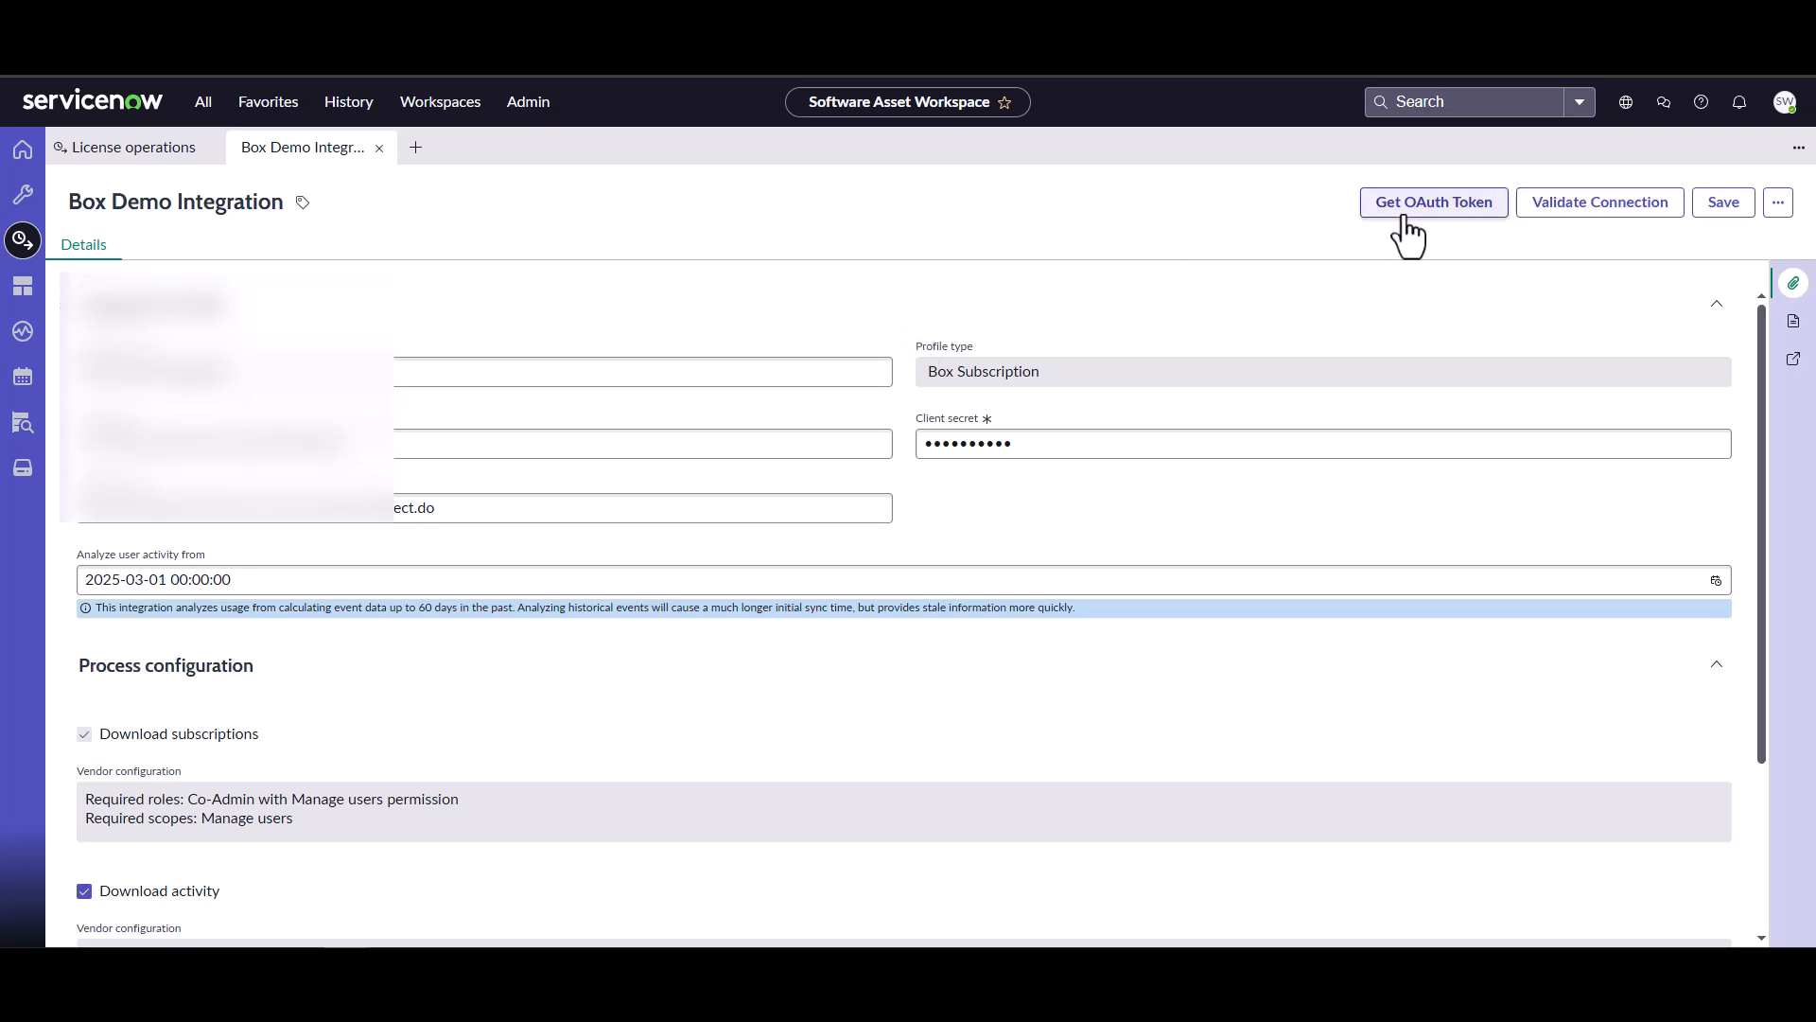
# Validate the Box connection, save the integration profile and dismiss the notice.
pyautogui.click(1593, 218)
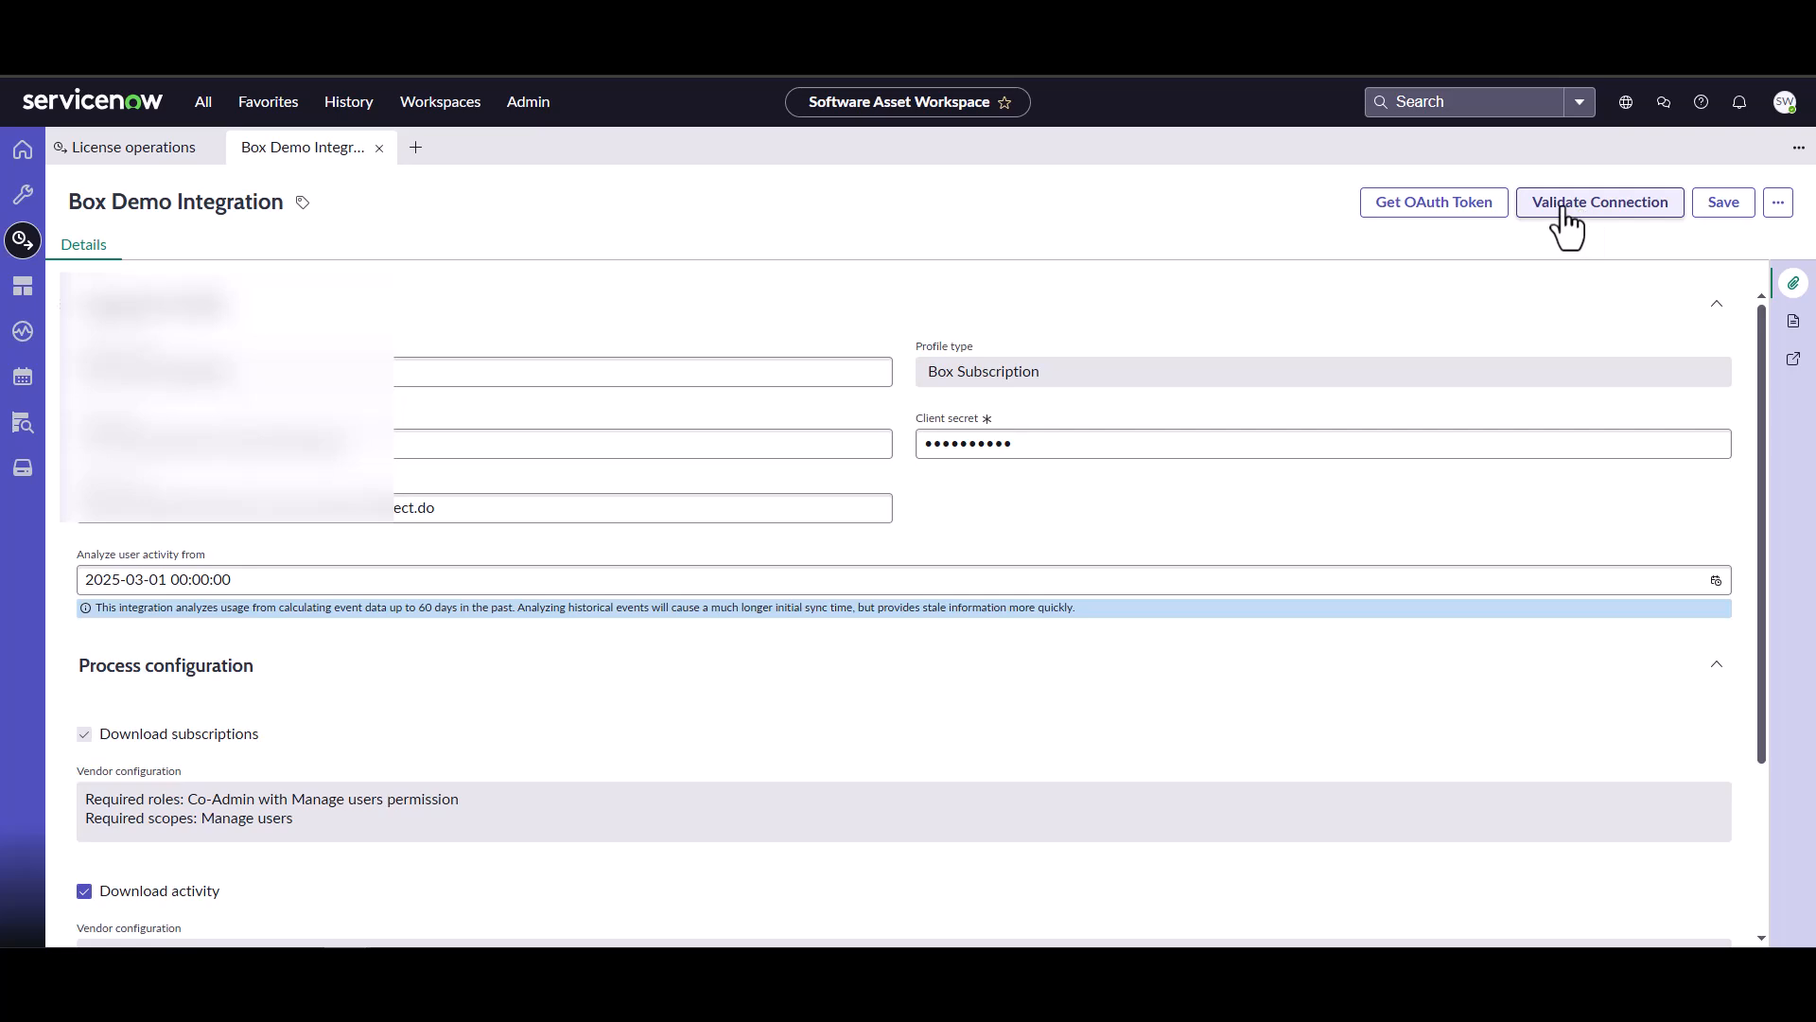
pyautogui.click(1712, 218)
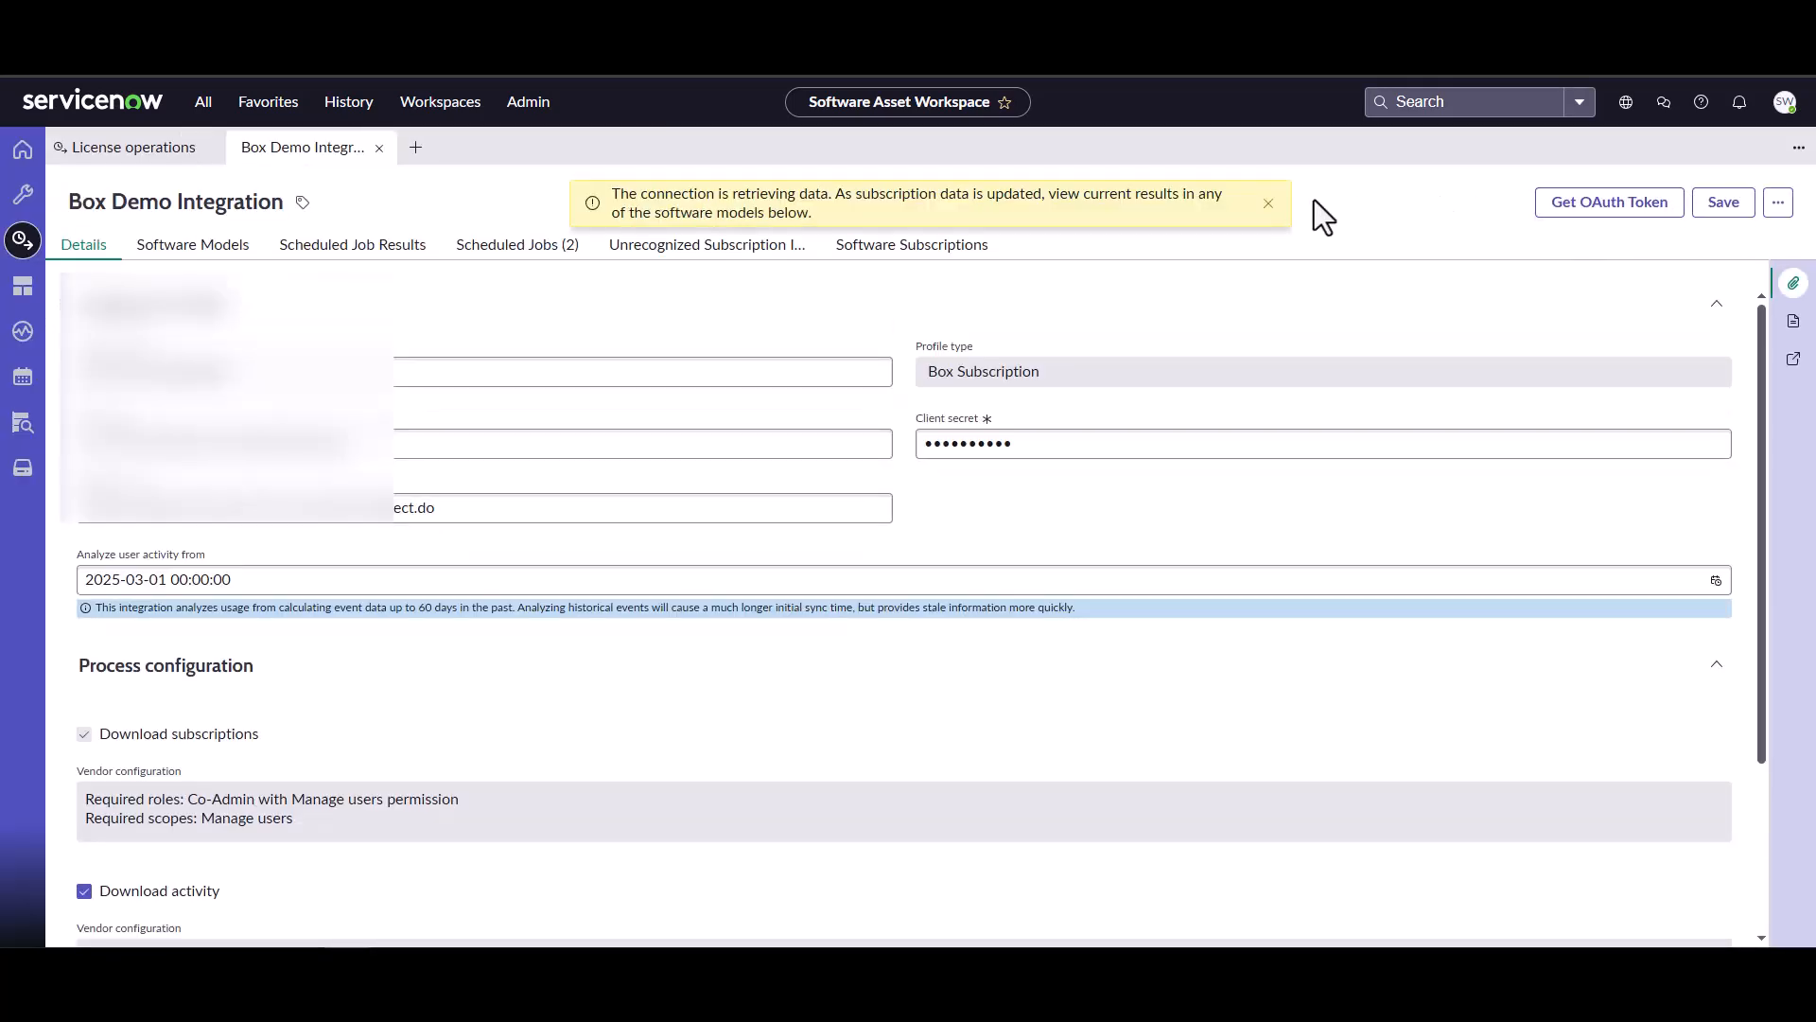
pyautogui.click(1267, 204)
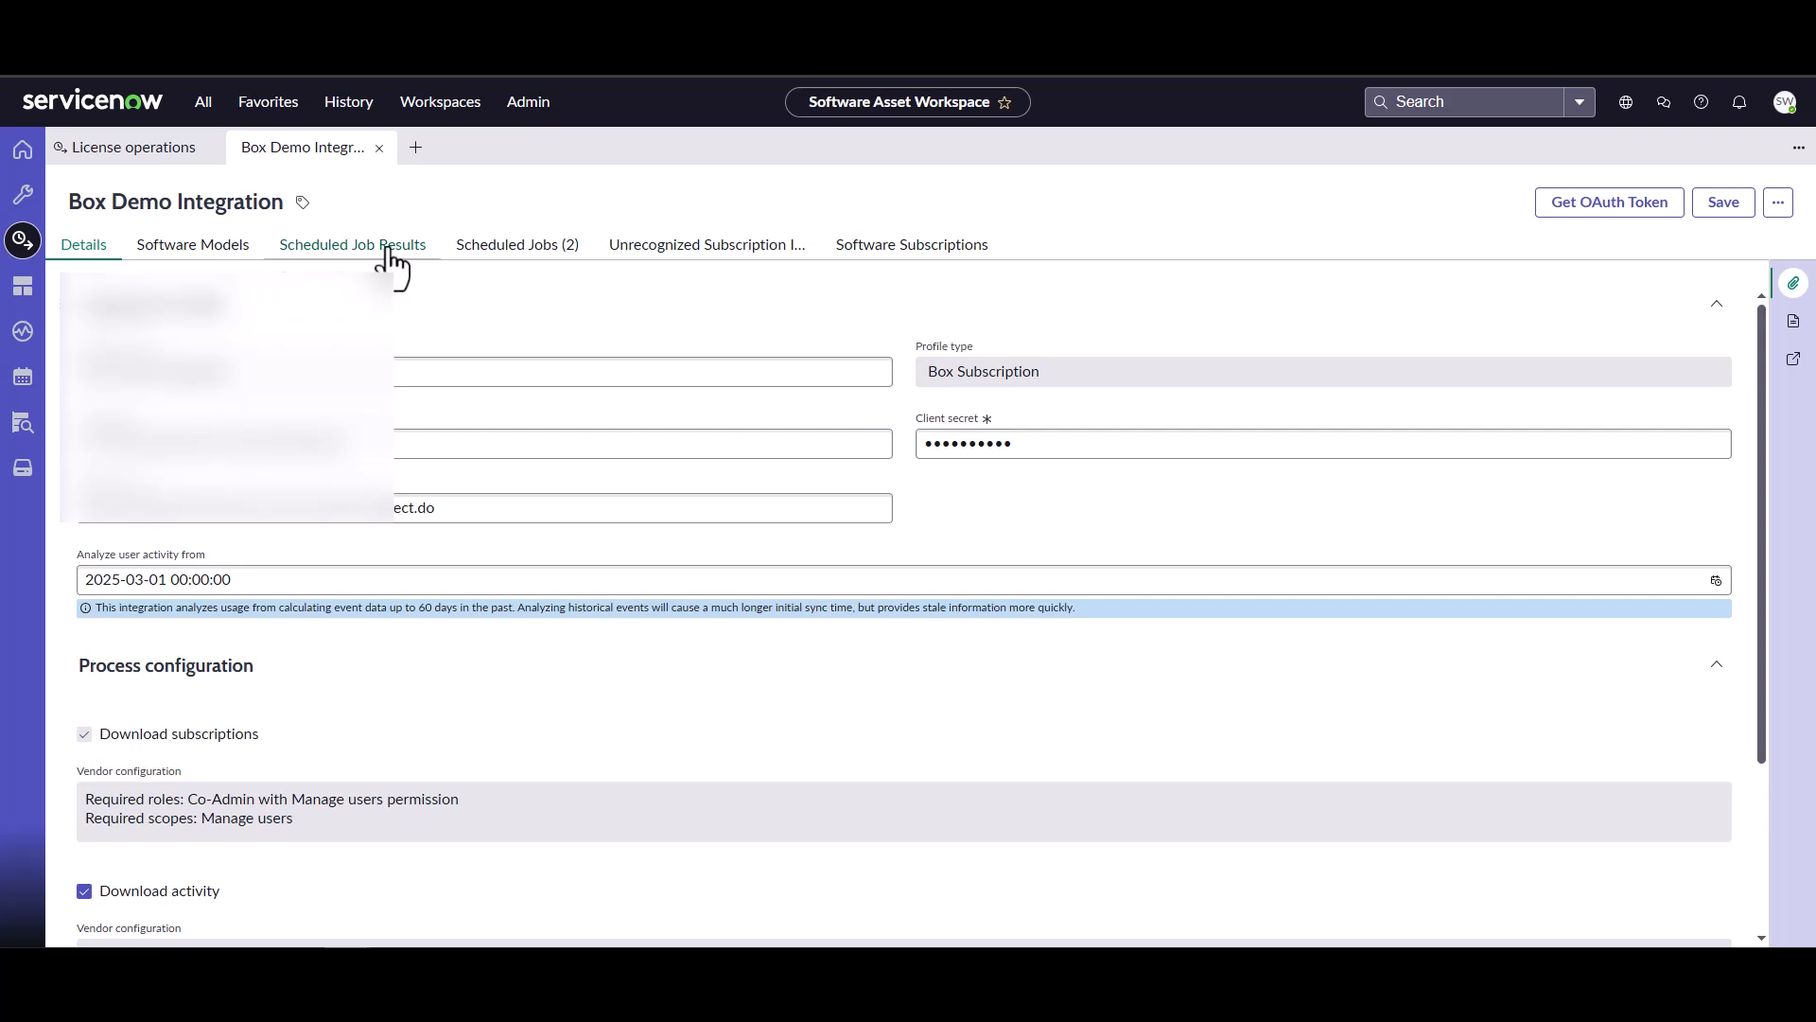
# Review the profile's scheduled jobs, job results, software models and software subscriptions.
pyautogui.click(475, 247)
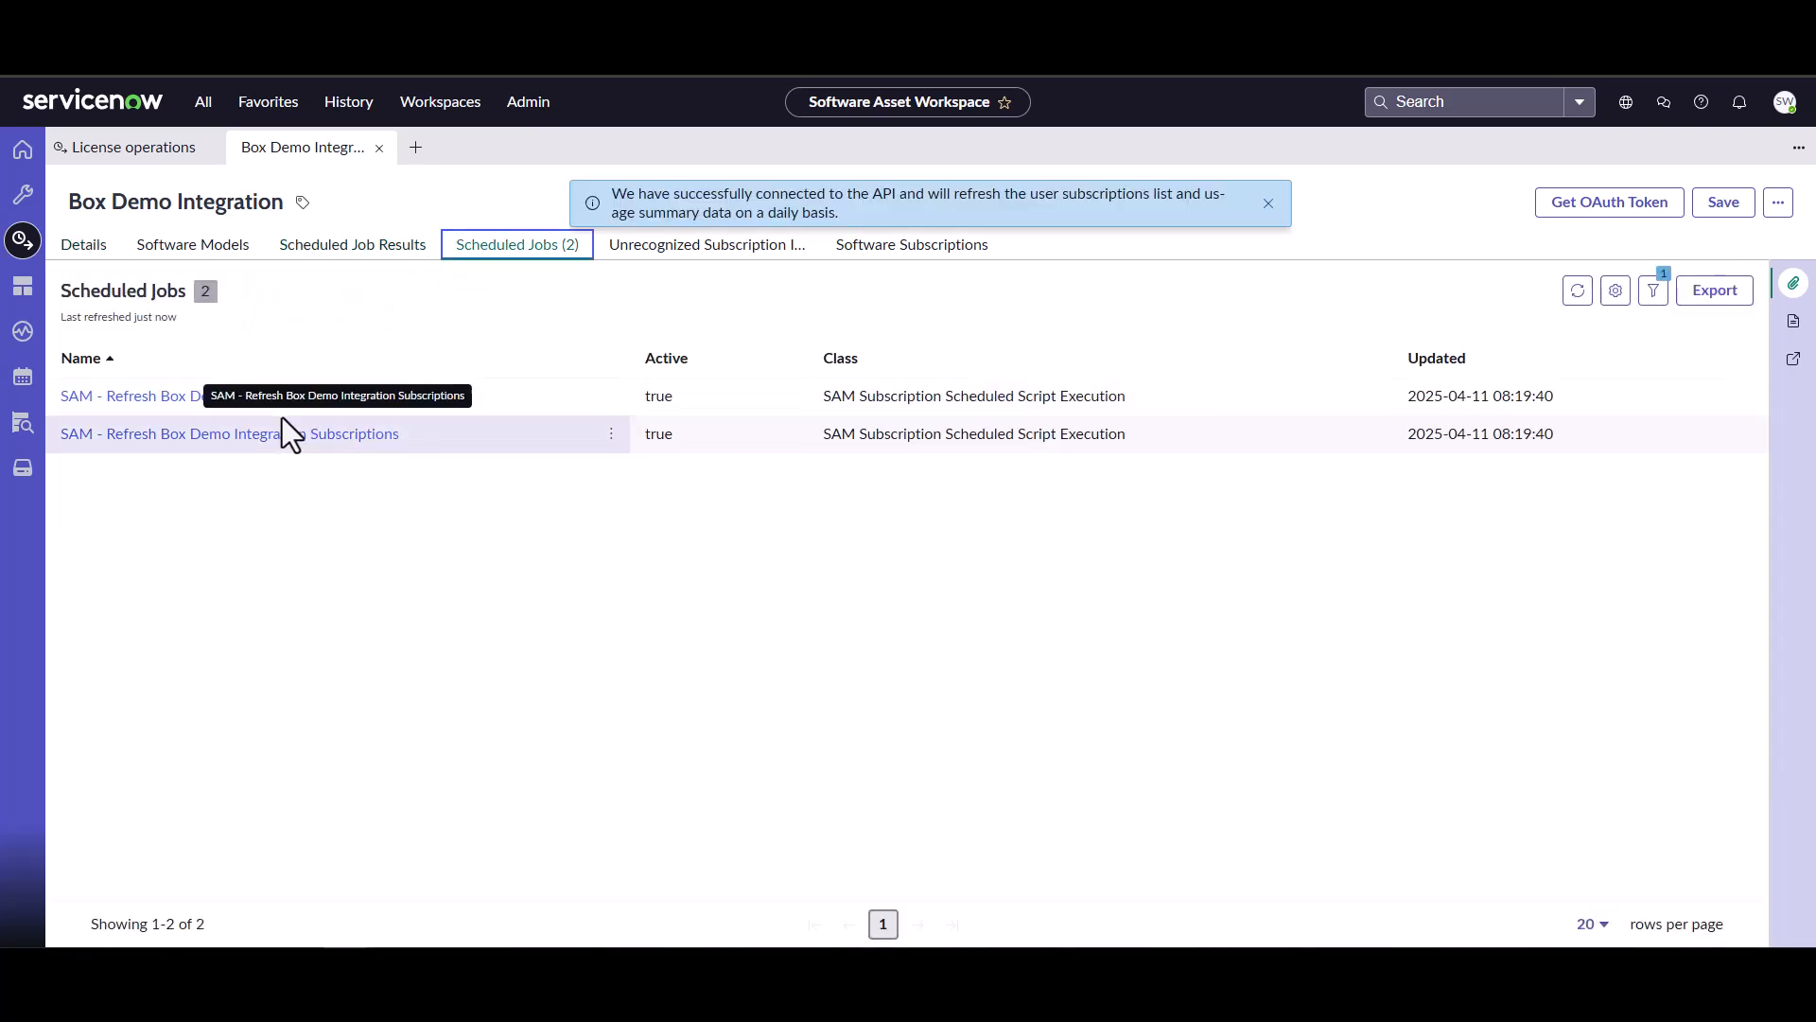
pyautogui.click(395, 248)
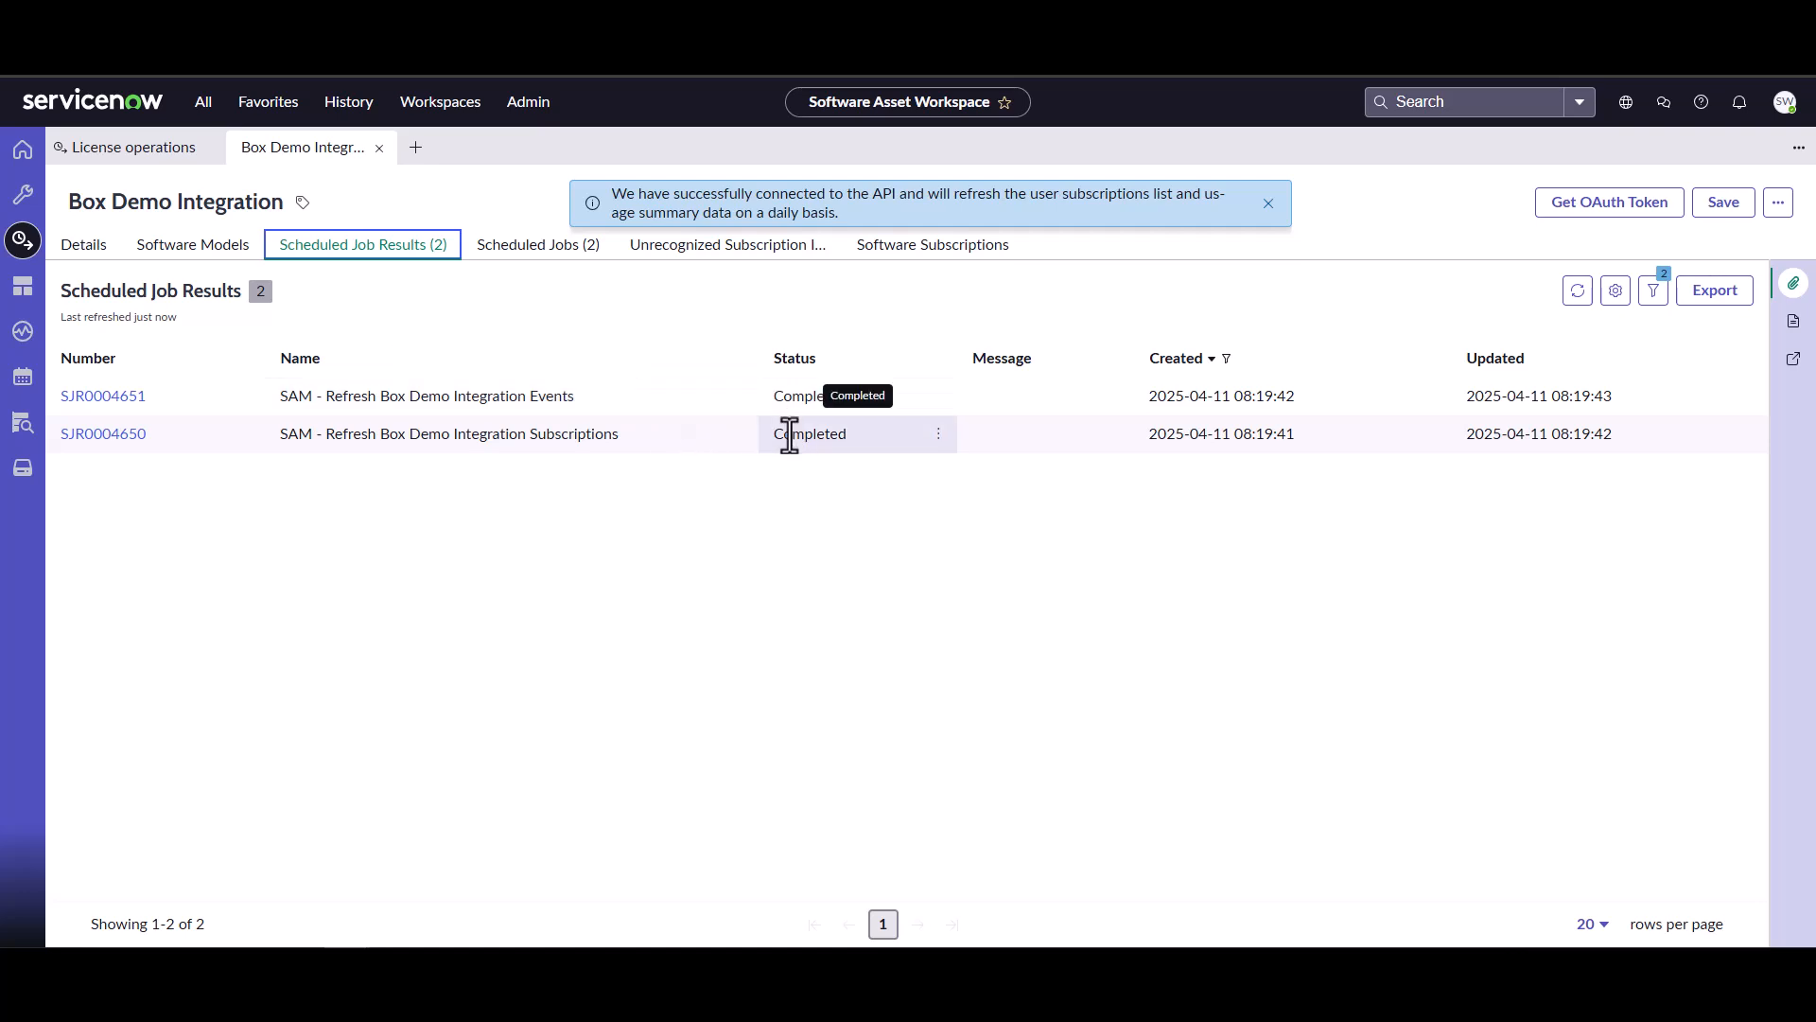
pyautogui.click(207, 257)
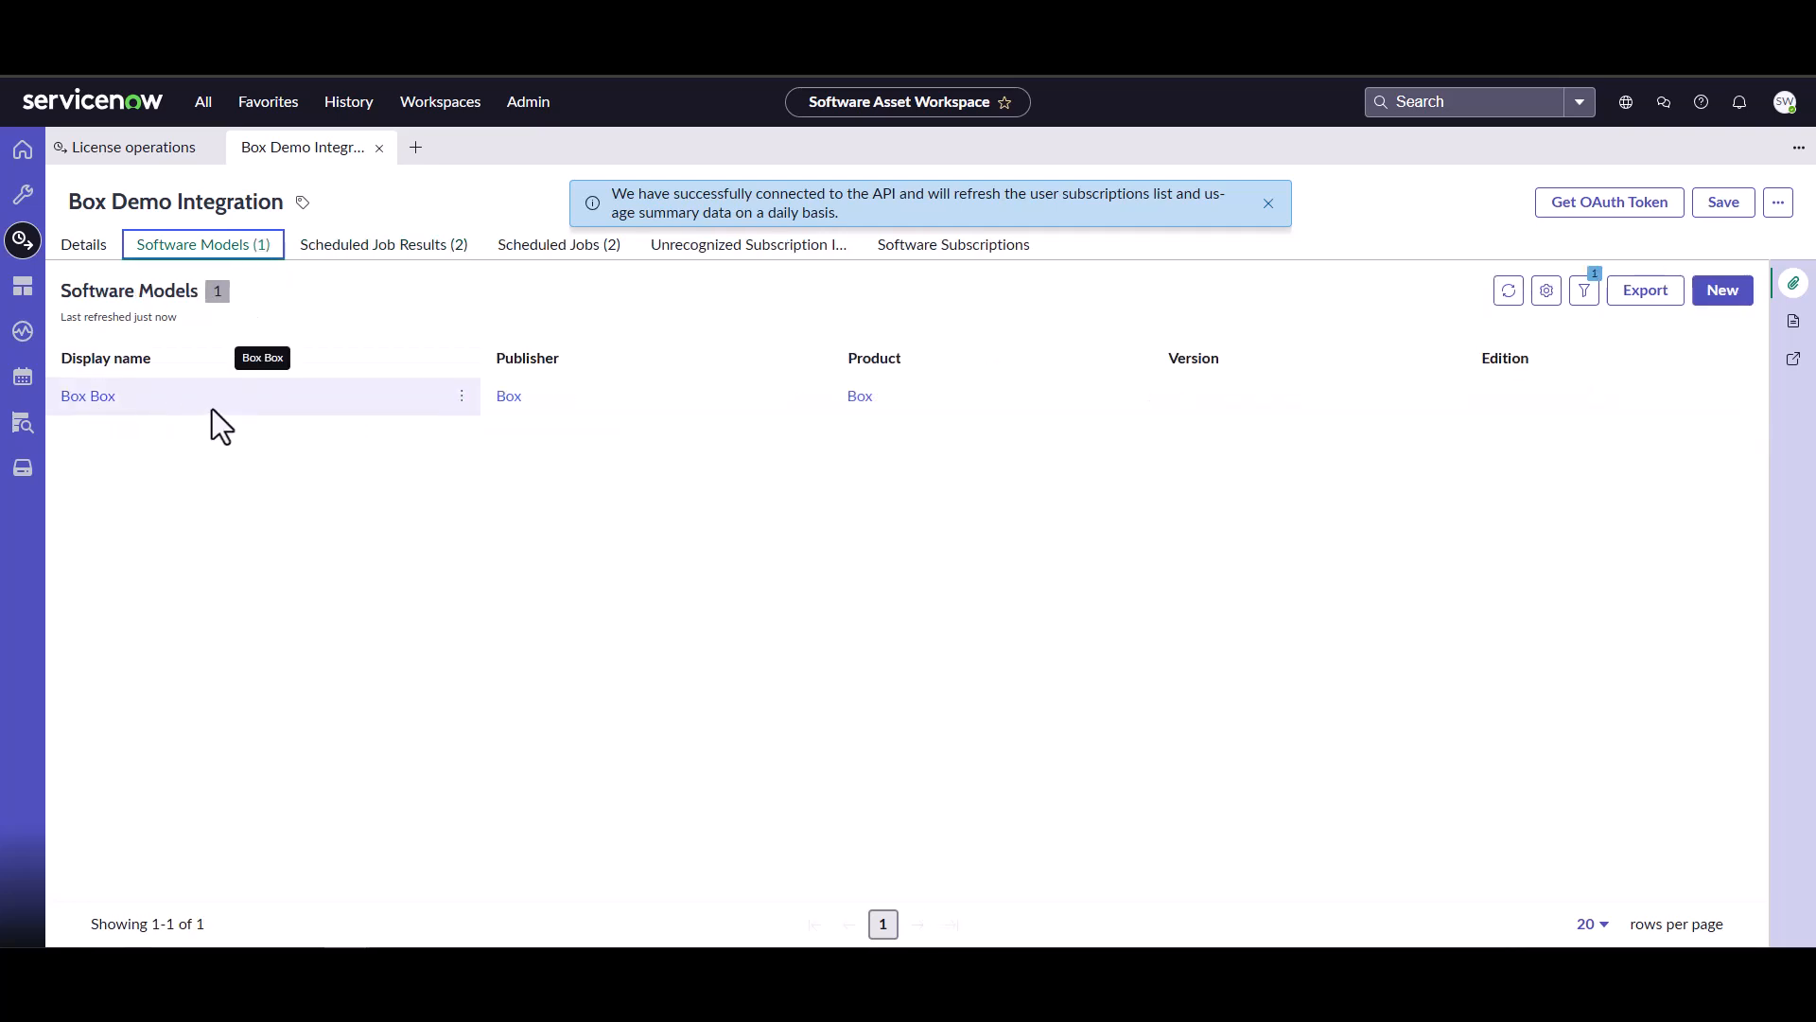
pyautogui.click(931, 251)
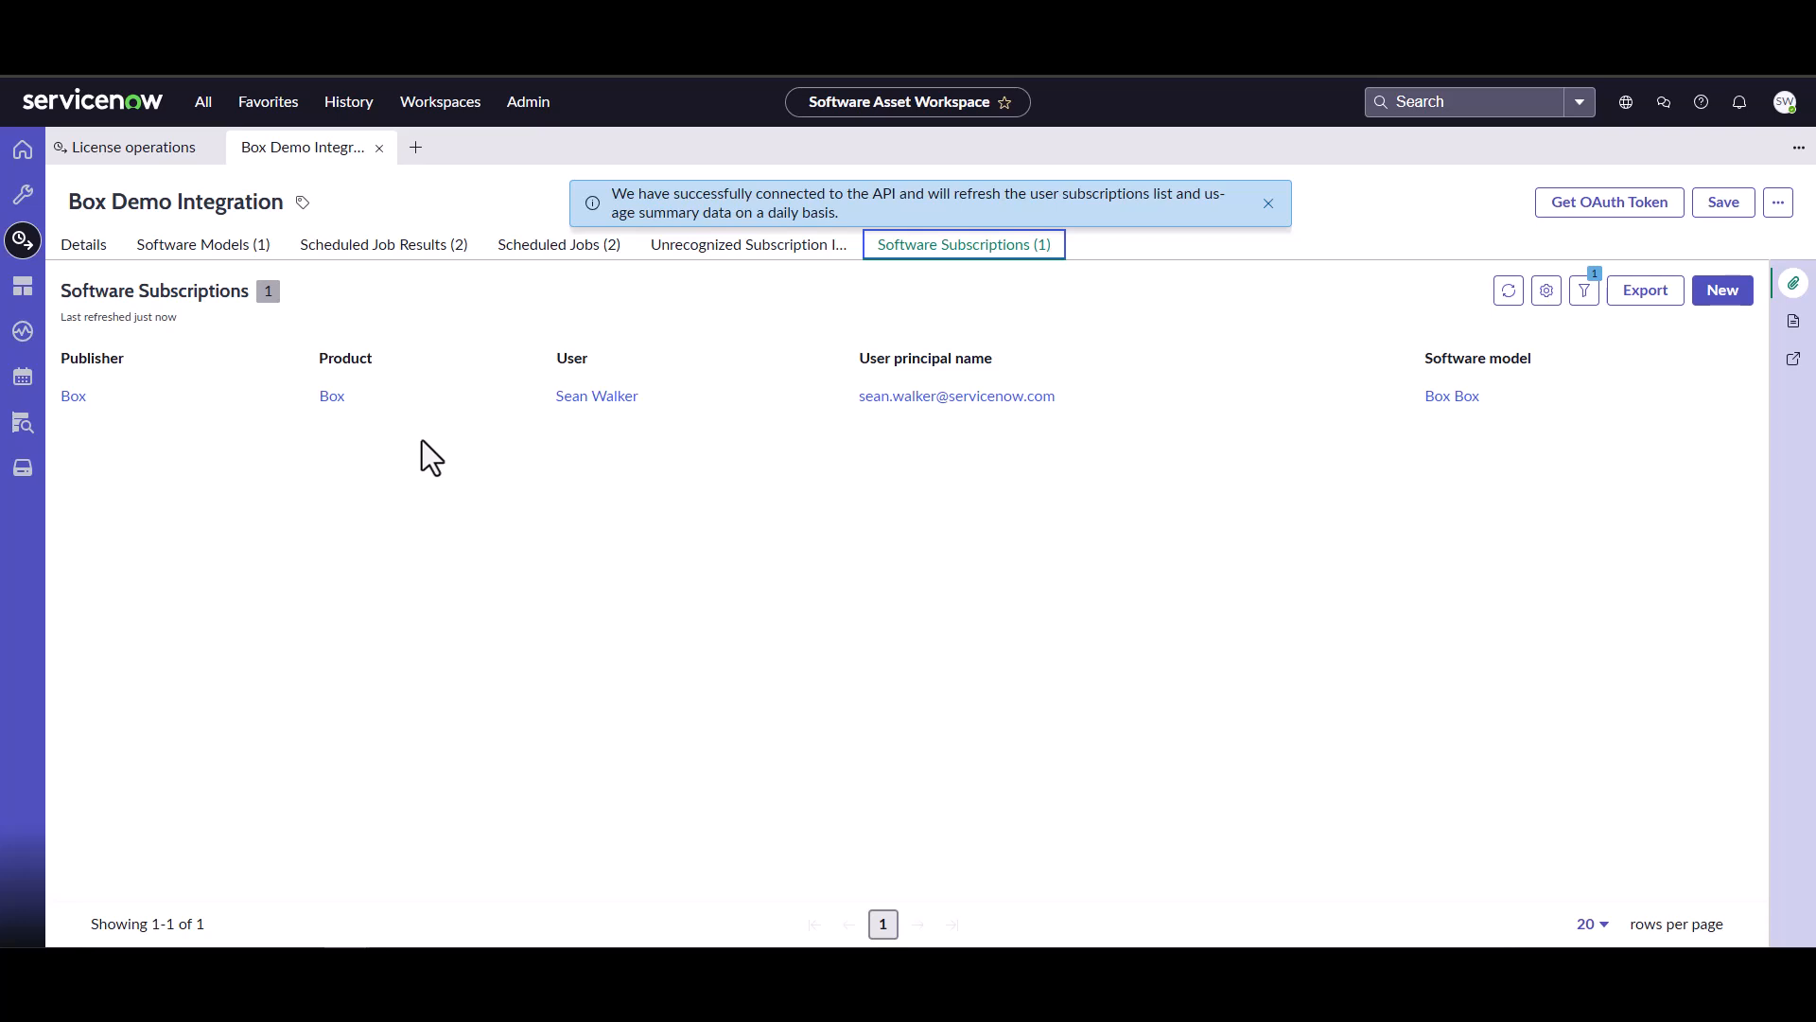
# Open the SaaS feature usage list under User subscription in License operations.
pyautogui.click(162, 167)
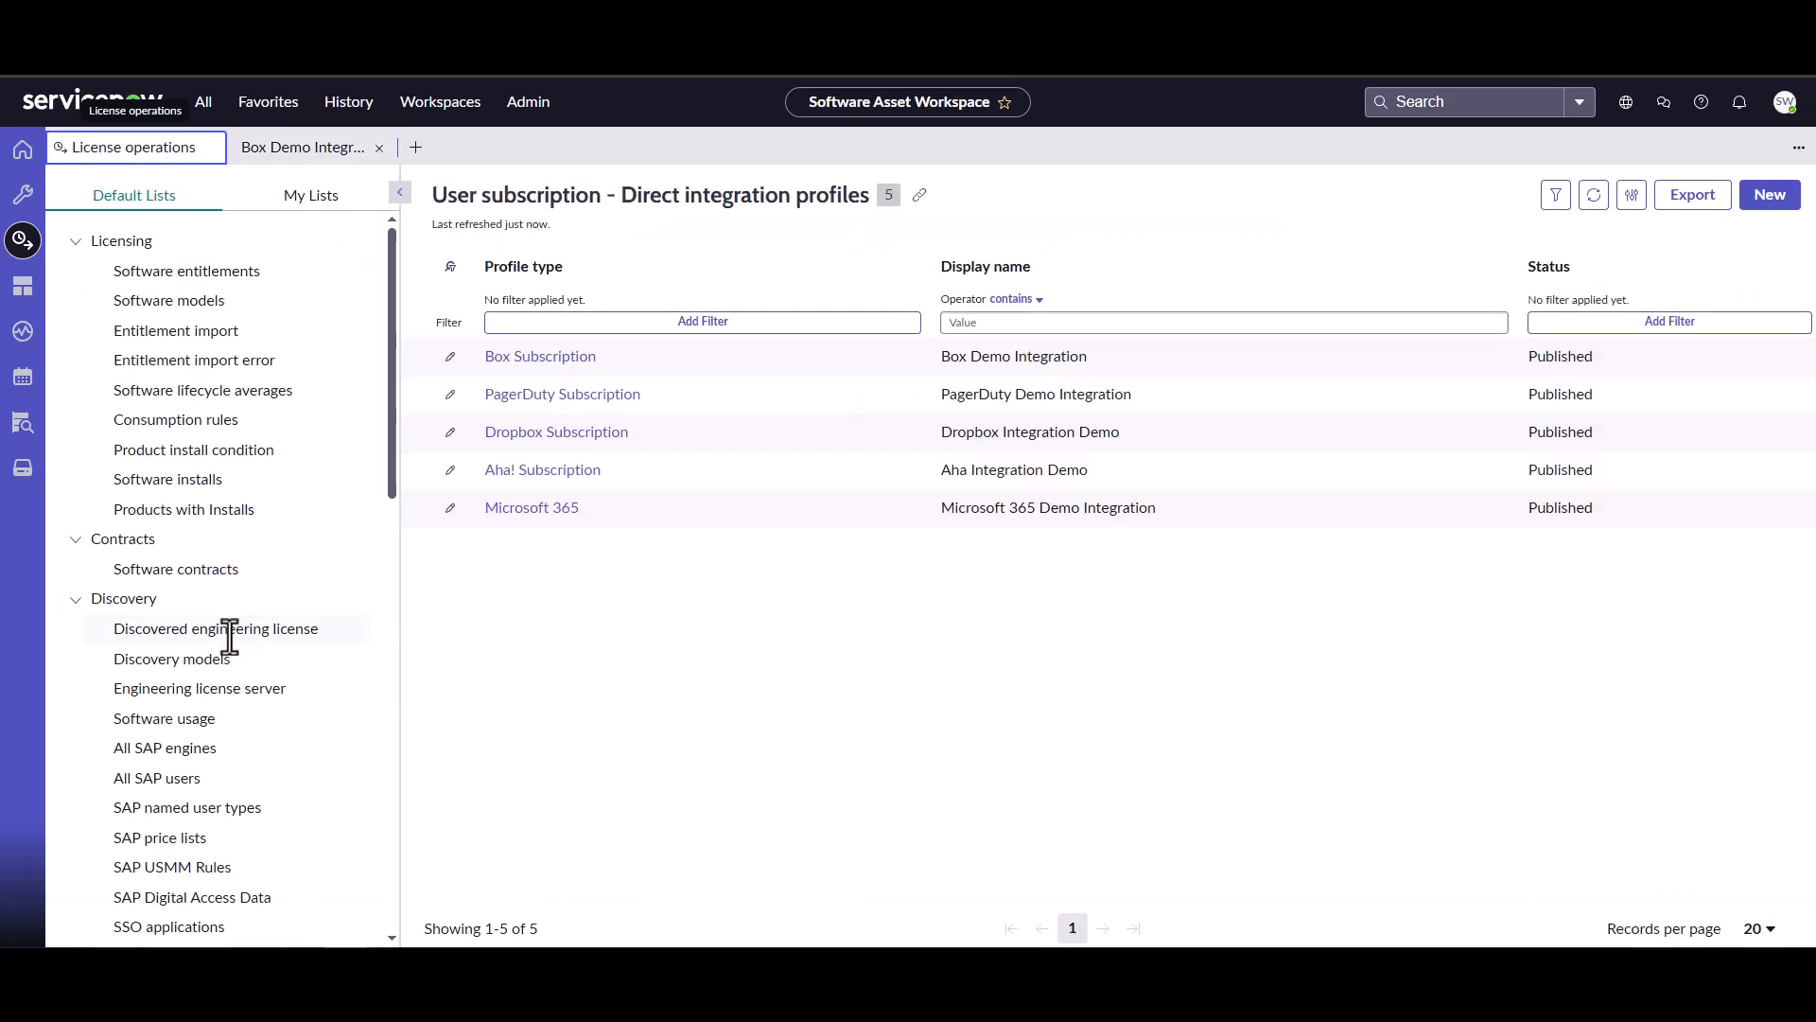
pyautogui.scroll(-6, 224, 683)
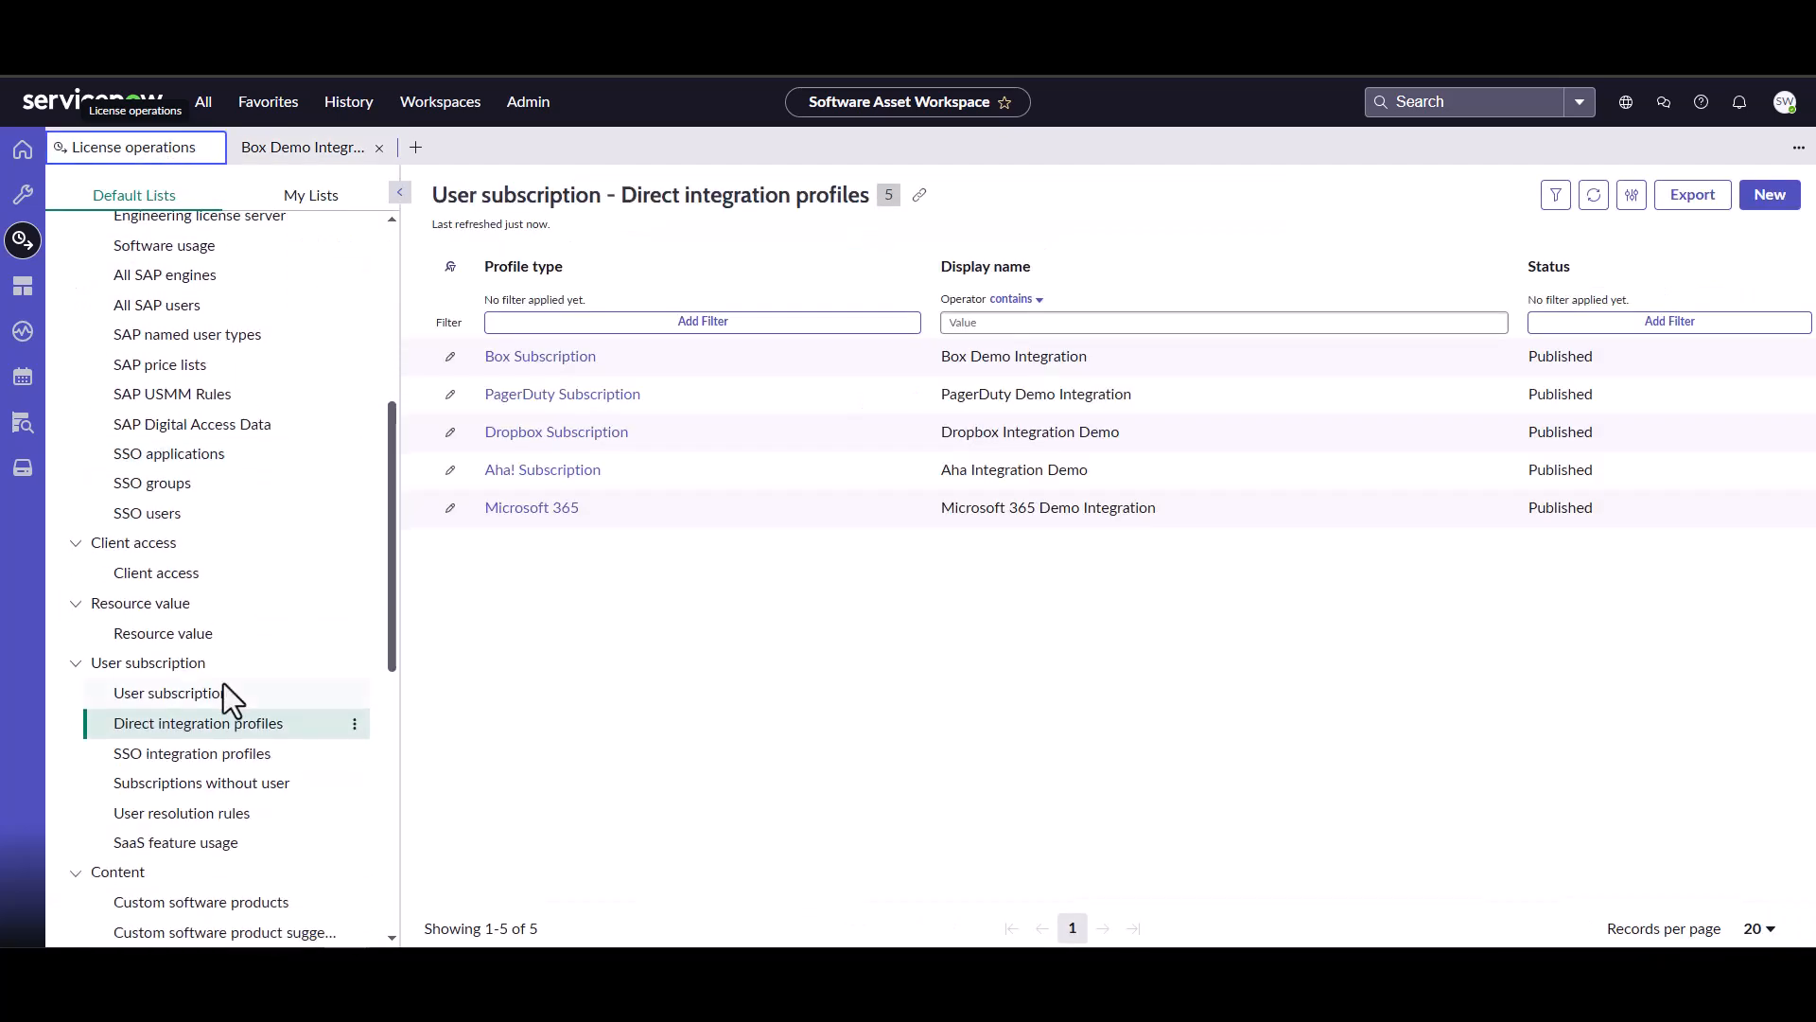
pyautogui.click(198, 746)
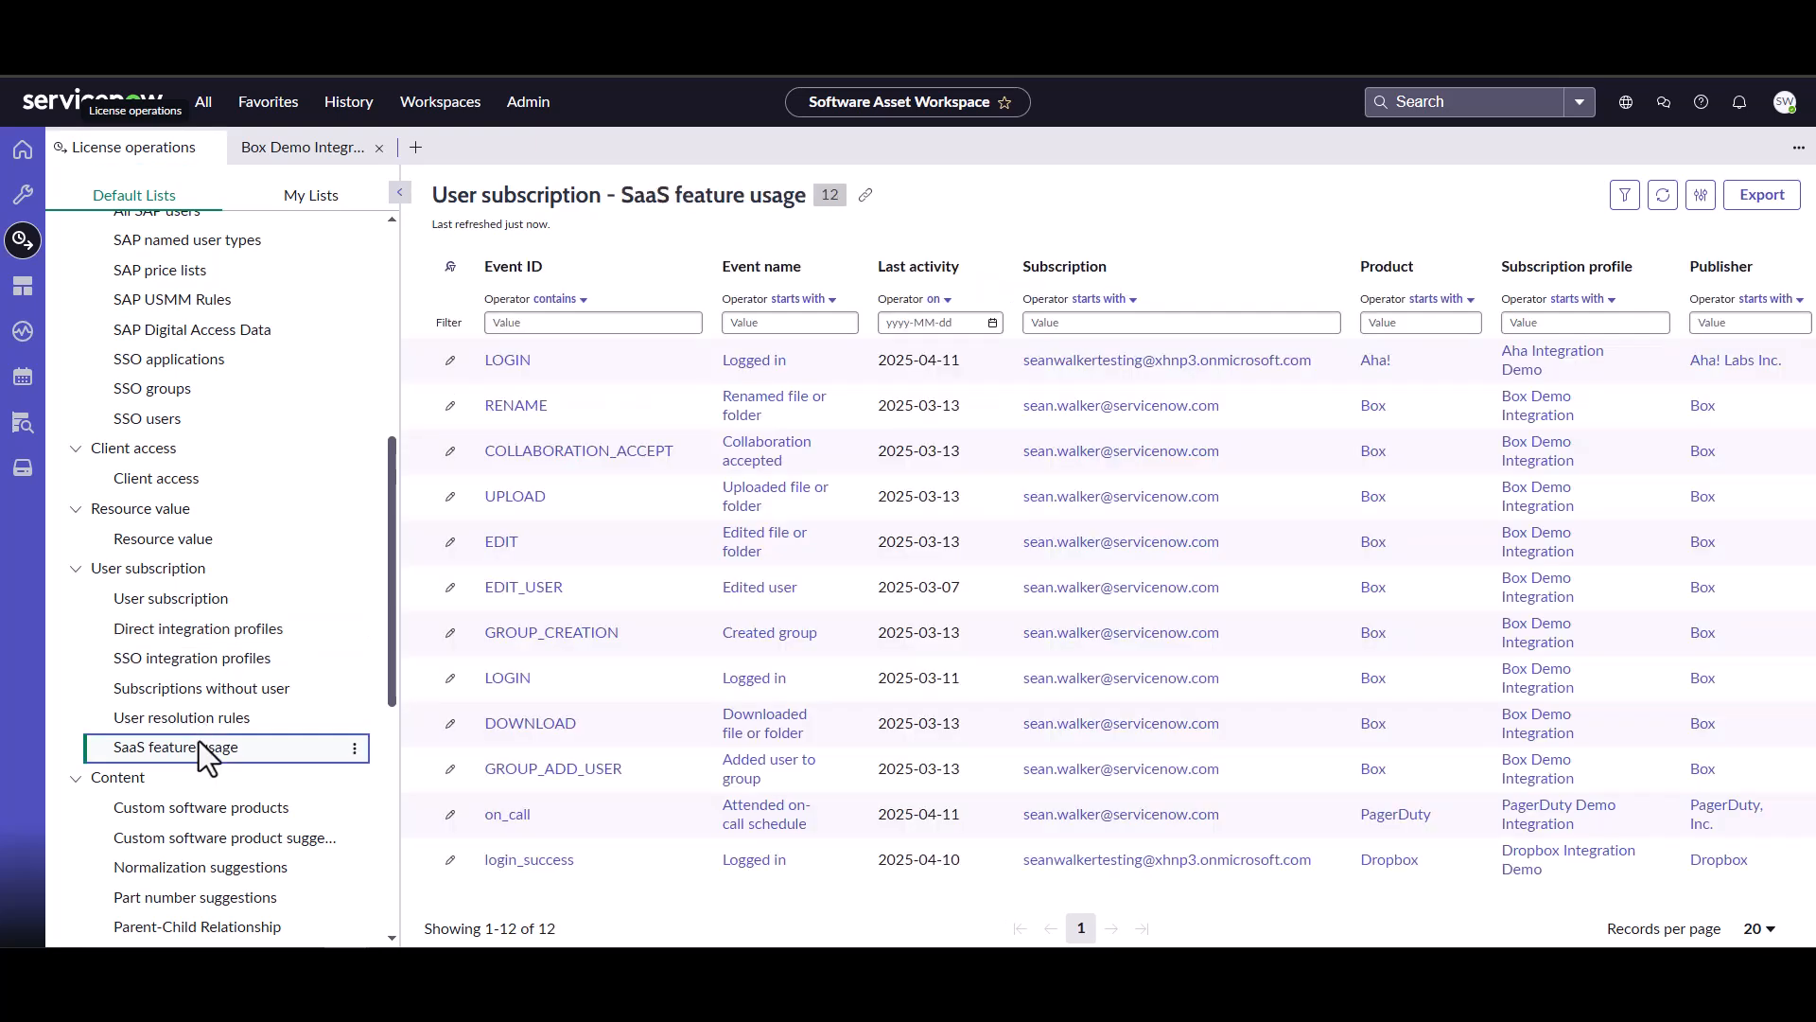